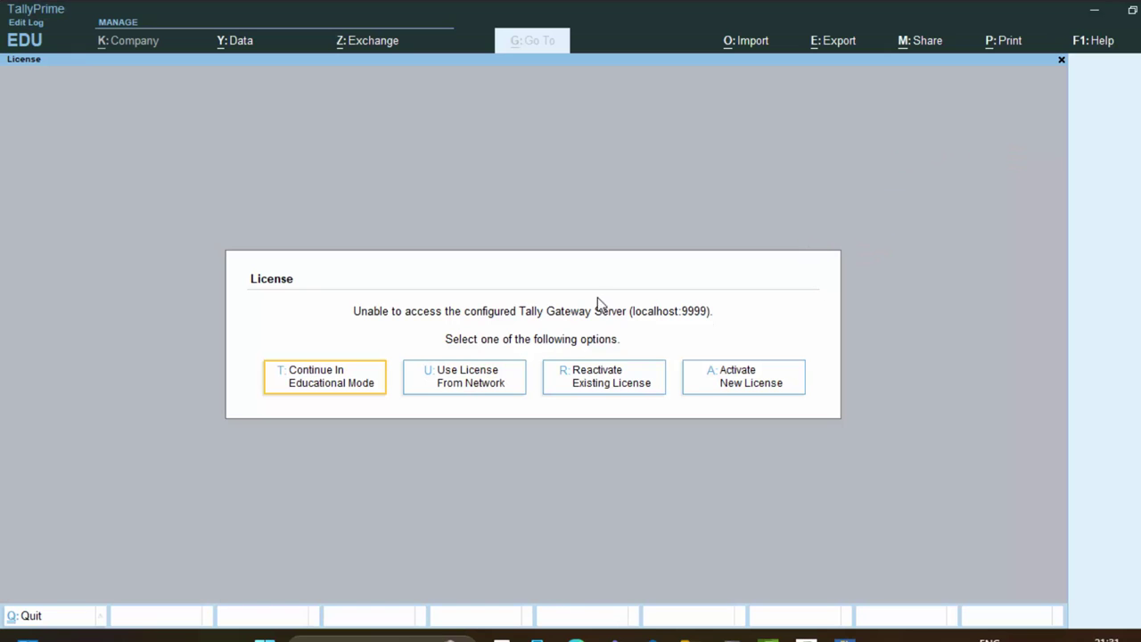
# Continue in Educational Mode and start a new purchase voucher for My Shop1.
pyautogui.click(336, 382)
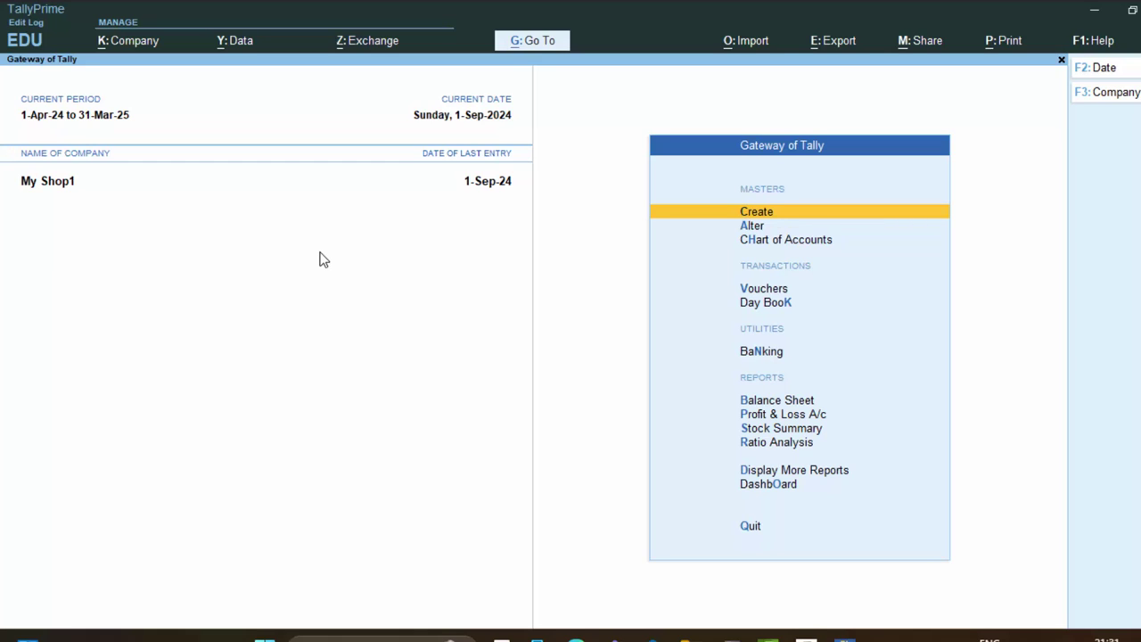
pyautogui.press('v')
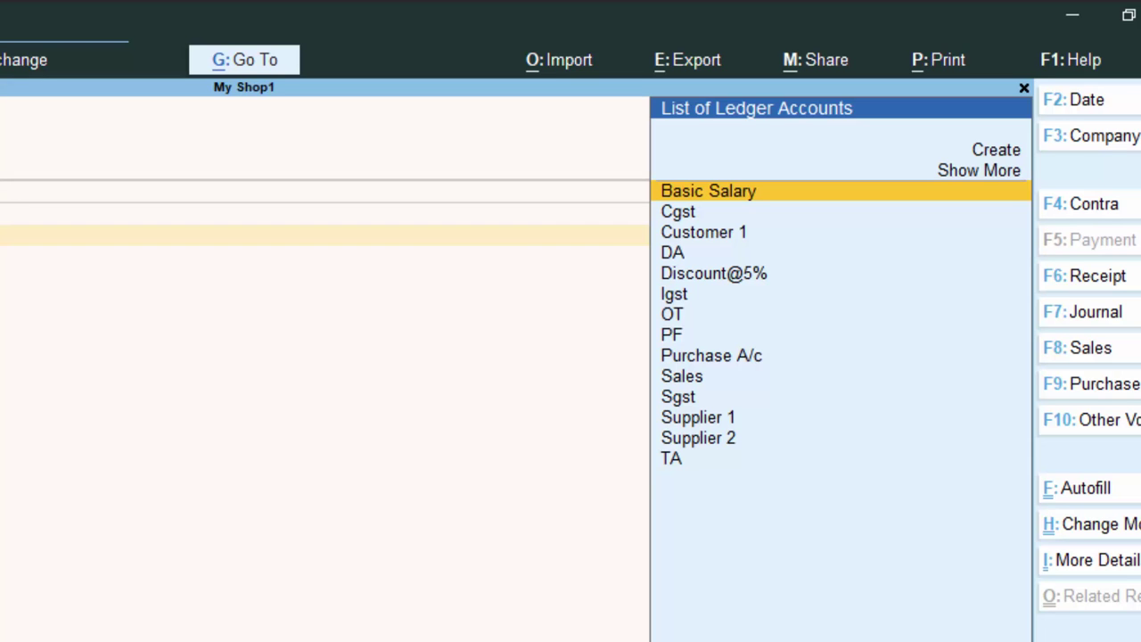
pyautogui.click(1059, 385)
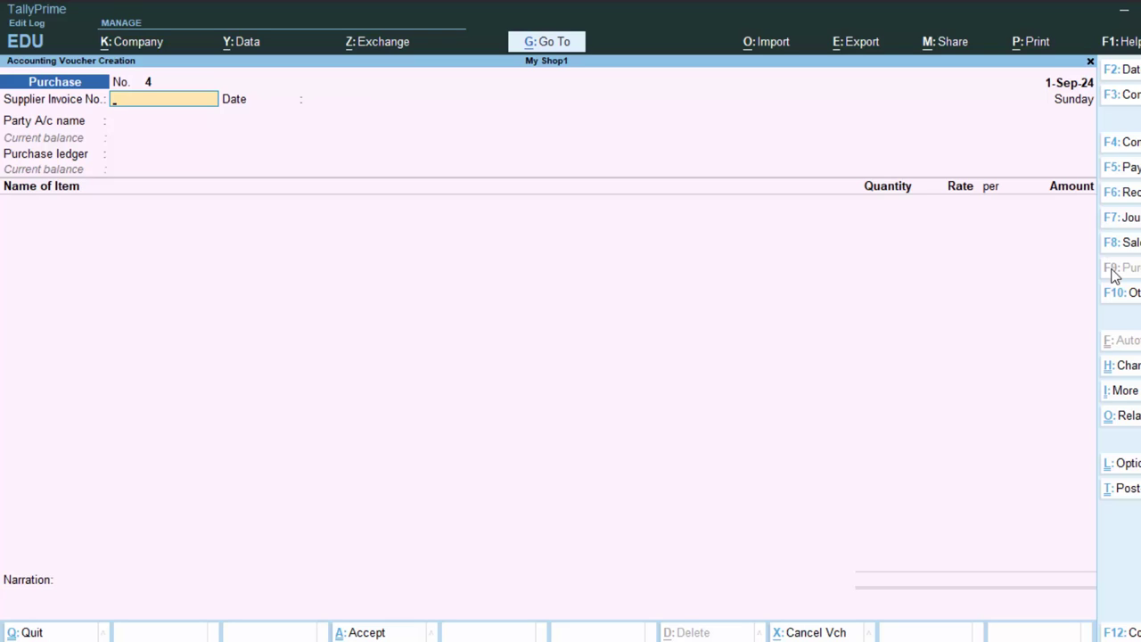
# Enter supplier invoice number 67877 with the date 1-Sep-24 in the purchase voucher.
pyautogui.write('67877')
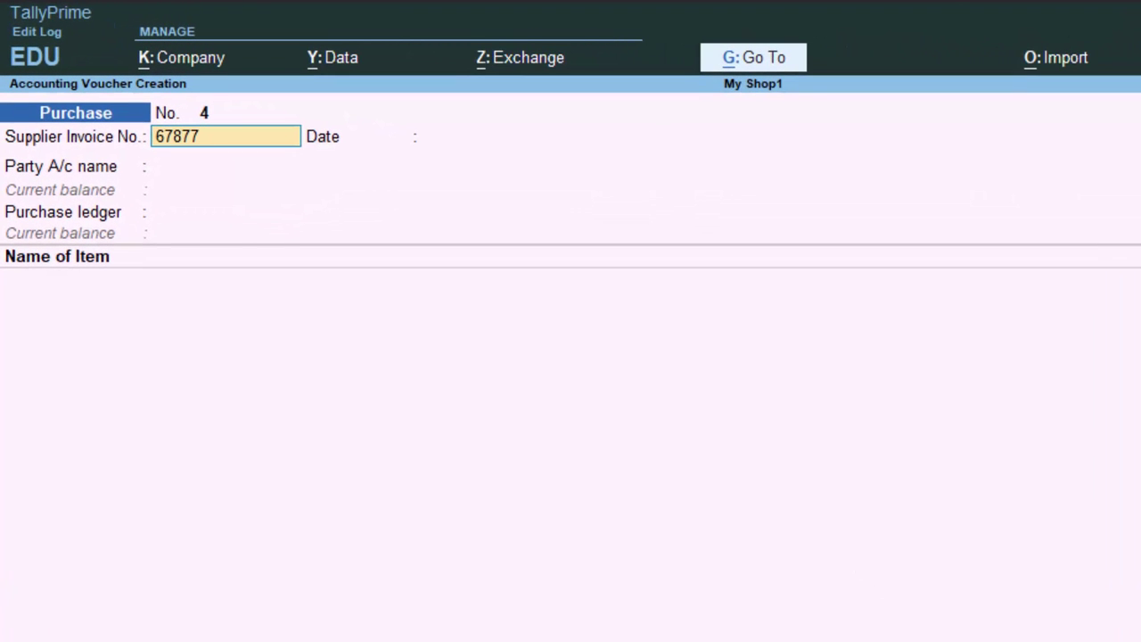
pyautogui.press('Return')
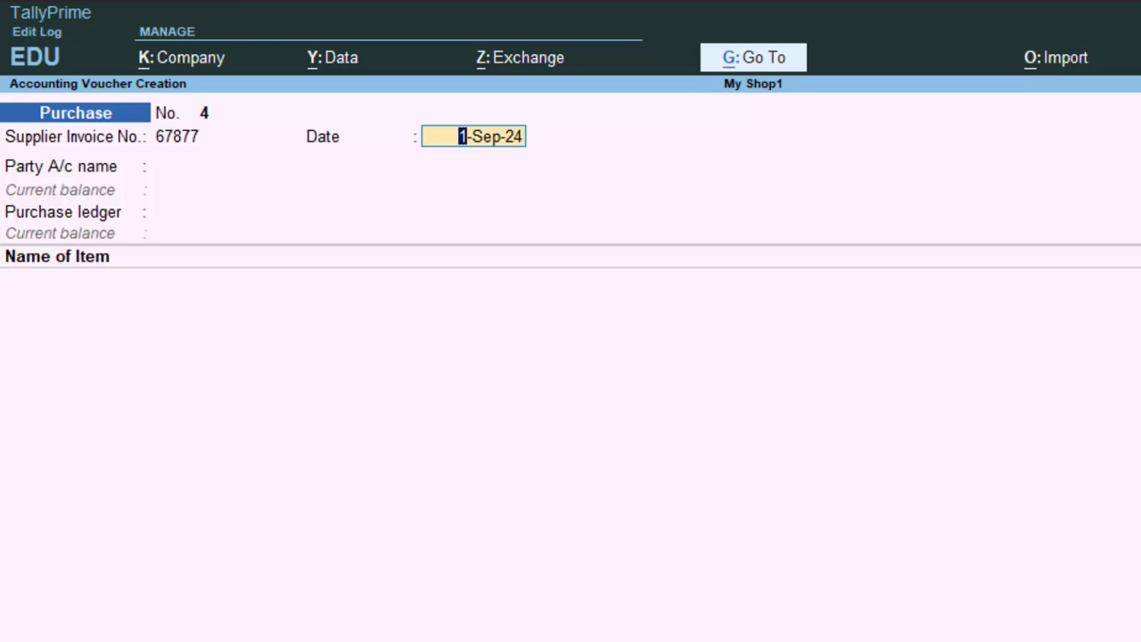
pyautogui.press('Return')
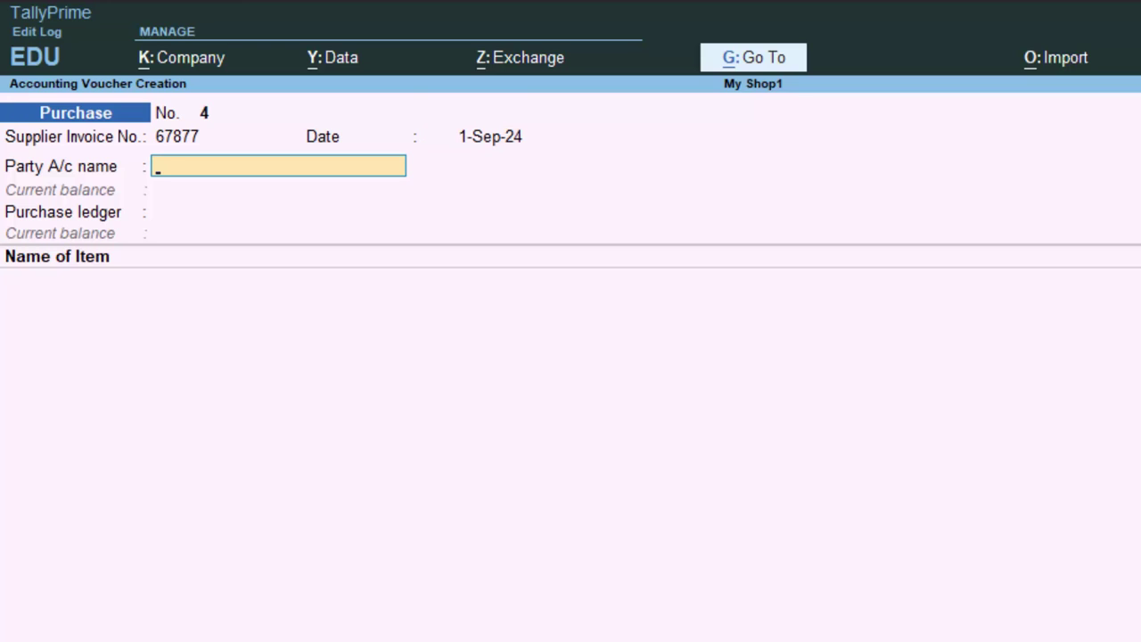
# Create a new party ledger from the voucher and name it Supplier 3.
pyautogui.hotkey('alt', 'c')
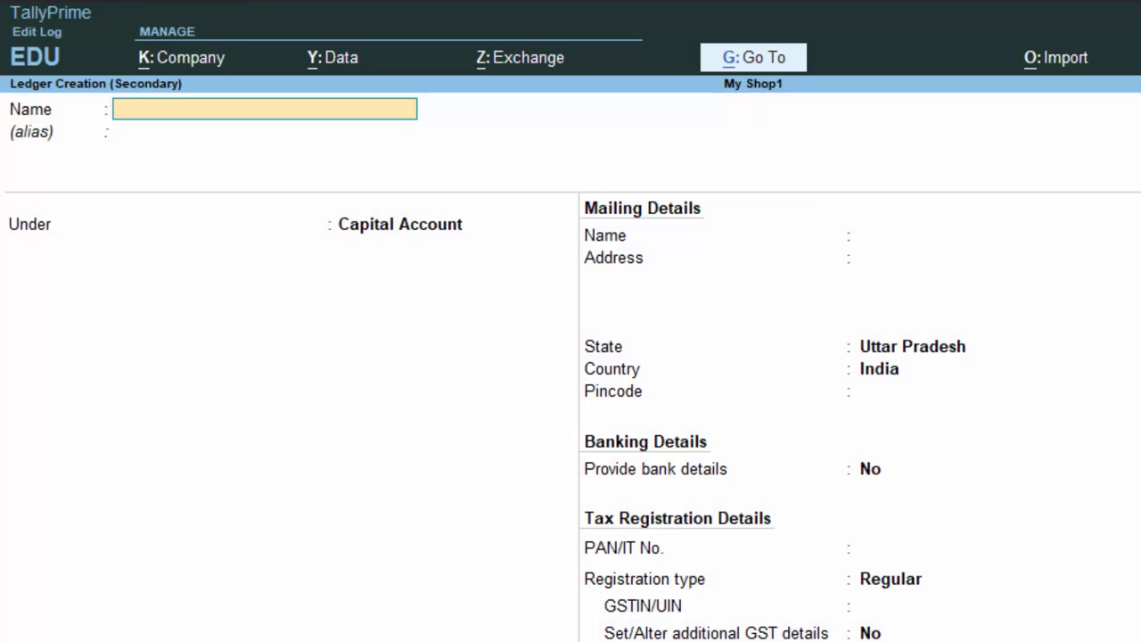
pyautogui.write('Sup')
pyautogui.write('plier')
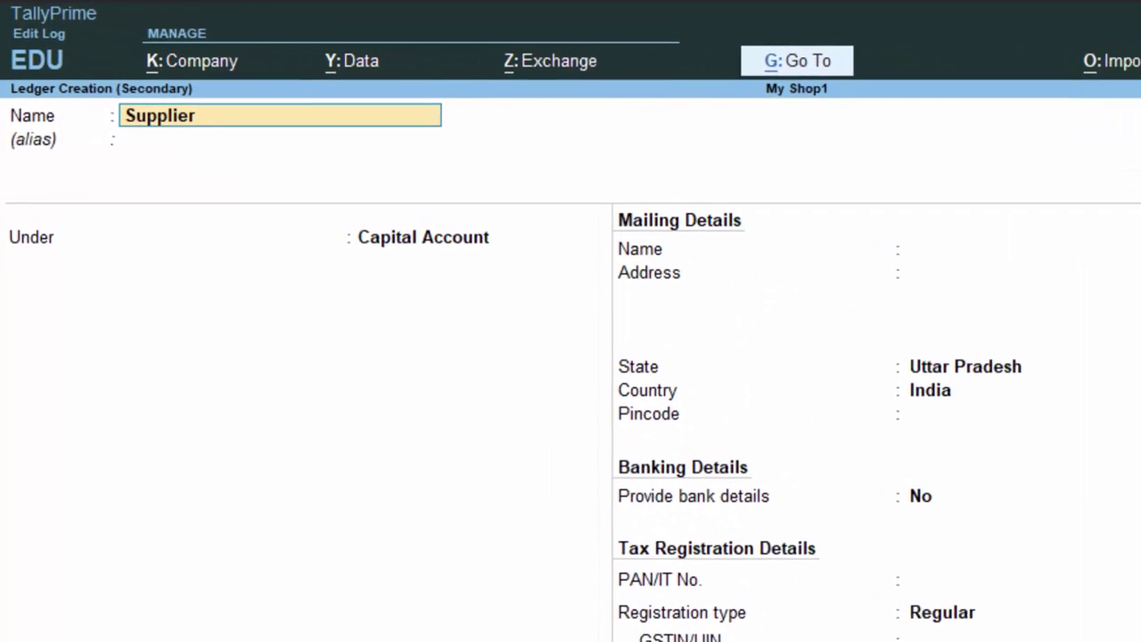
pyautogui.write(' 2')
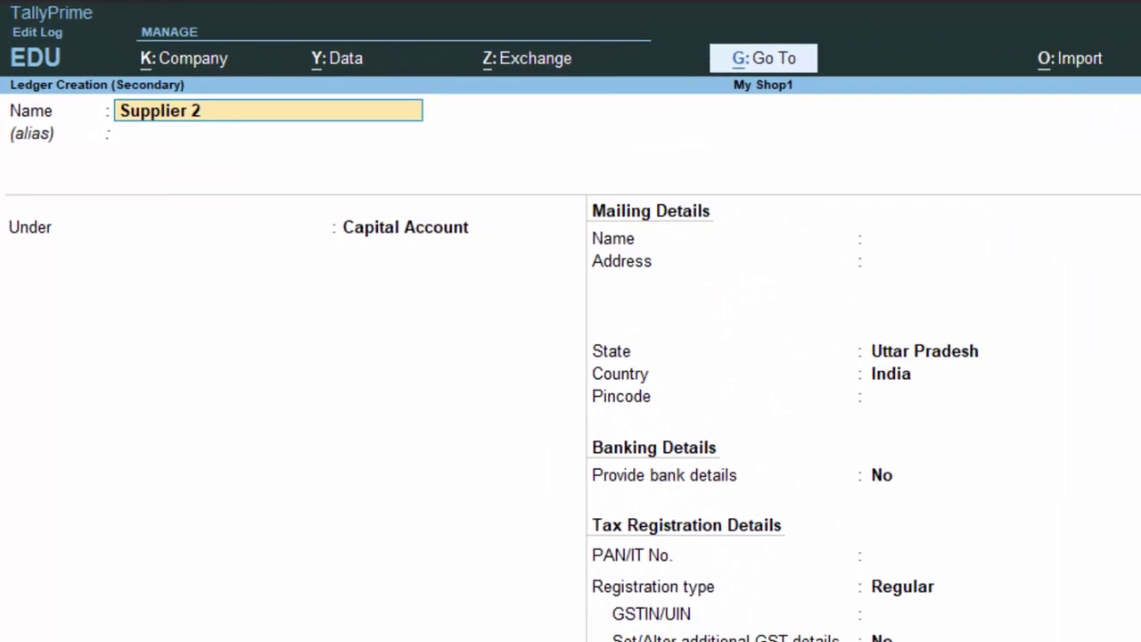
pyautogui.press('Return')
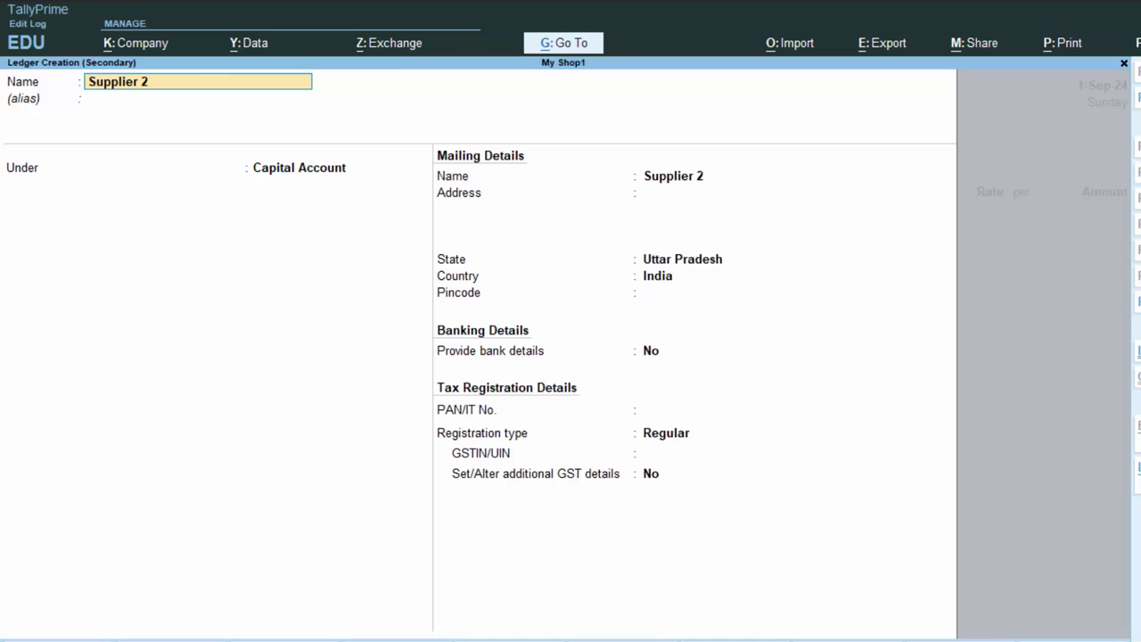
pyautogui.press('Return')
pyautogui.press('BackSpace')
pyautogui.write('3')
pyautogui.press('Return')
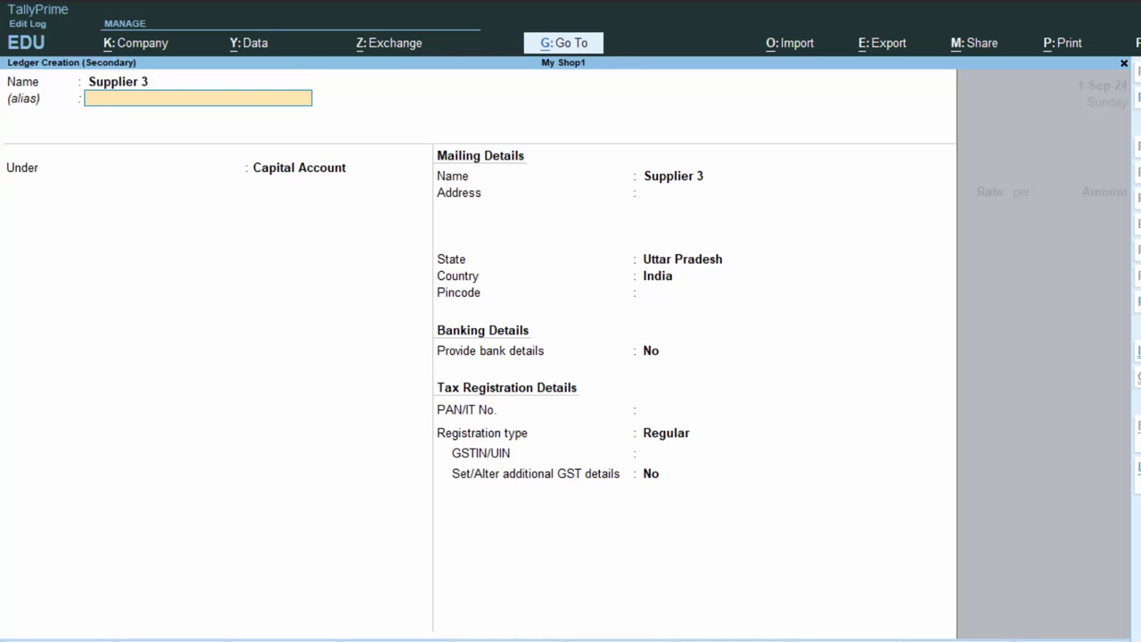
# Leave the alias empty and place the Supplier 3 ledger under the Sundry Creditors group.
pyautogui.press('Return')
pyautogui.write('S')
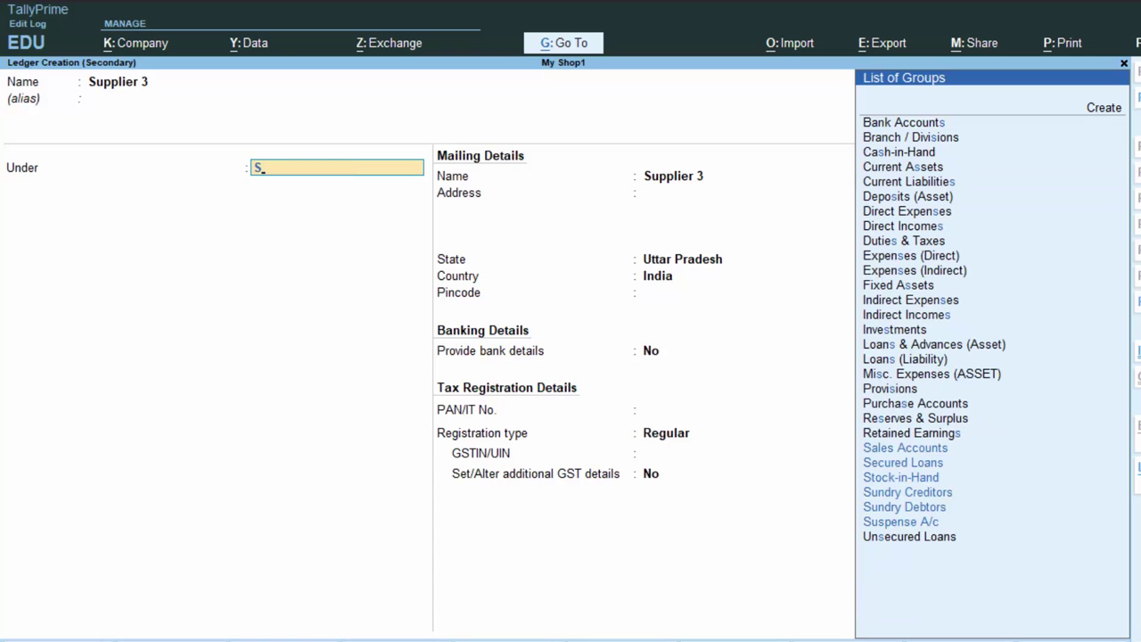
pyautogui.press('Down')
pyautogui.press('Down')
pyautogui.press('Down')
pyautogui.press('Return')
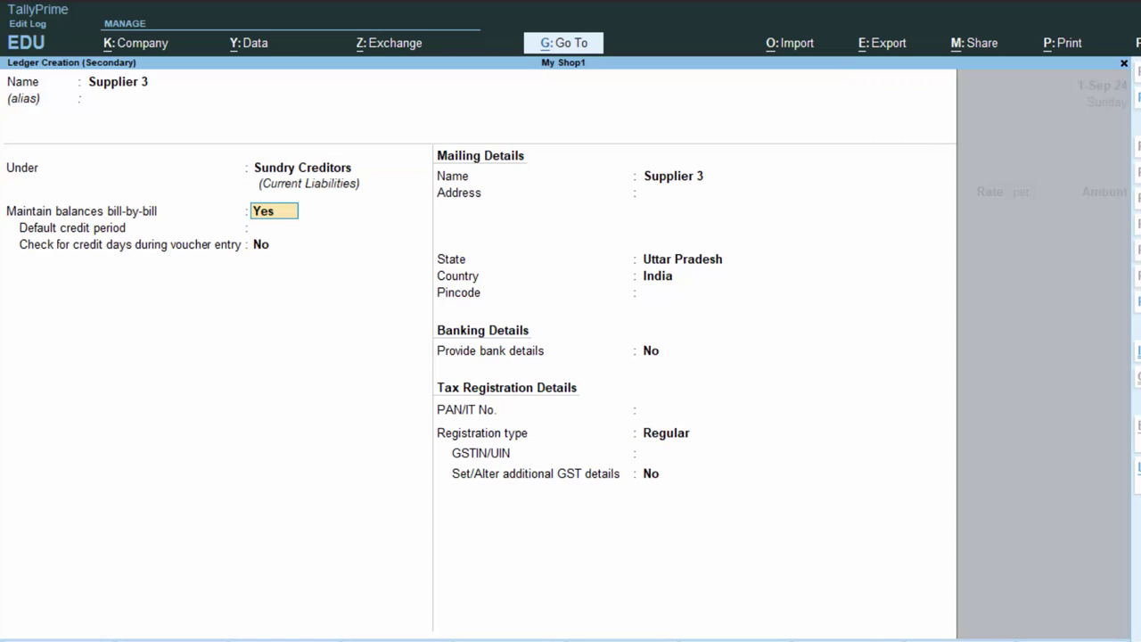
# Keep bill-by-bill balances set to Yes, accept the remaining ledger defaults without a GSTIN, and save Supplier 3.
pyautogui.click(273, 227)
pyautogui.press('Return')
pyautogui.press('Return')
pyautogui.press('Return')
pyautogui.press('Return')
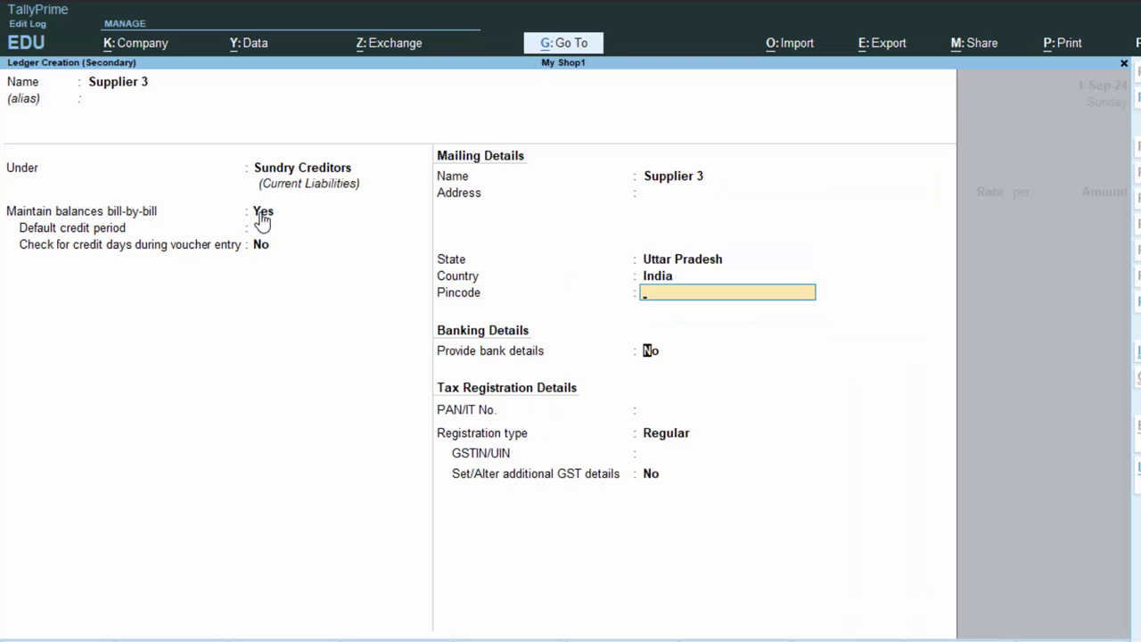
pyautogui.press('Return')
pyautogui.press('Return')
pyautogui.press('Return')
pyautogui.press('Return')
pyautogui.press('Return')
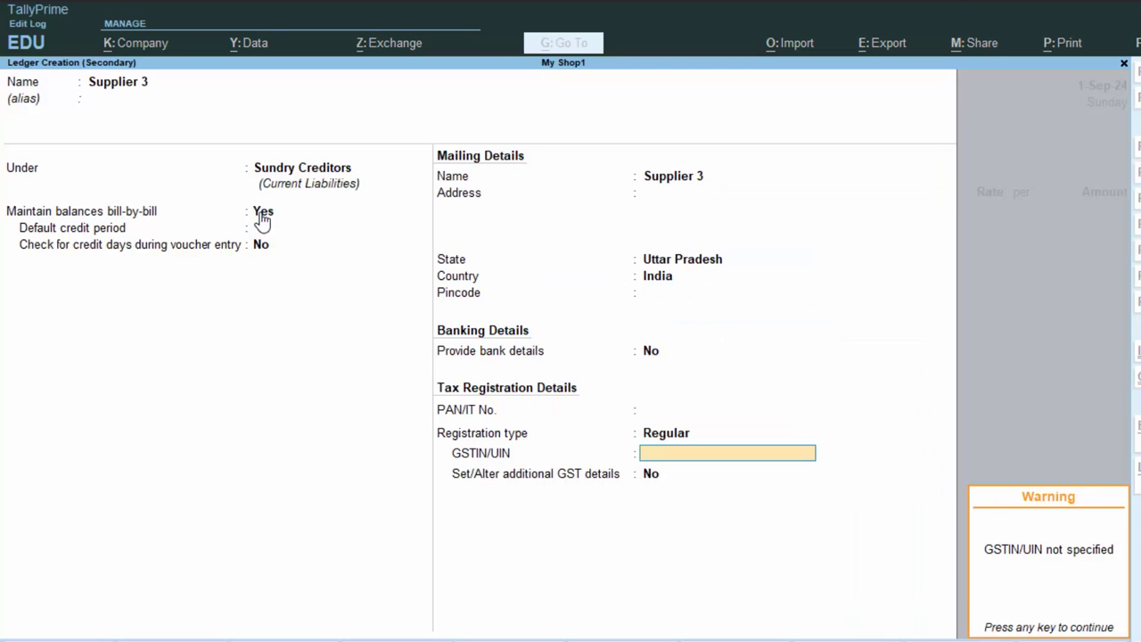
pyautogui.press('Return')
pyautogui.press('Return')
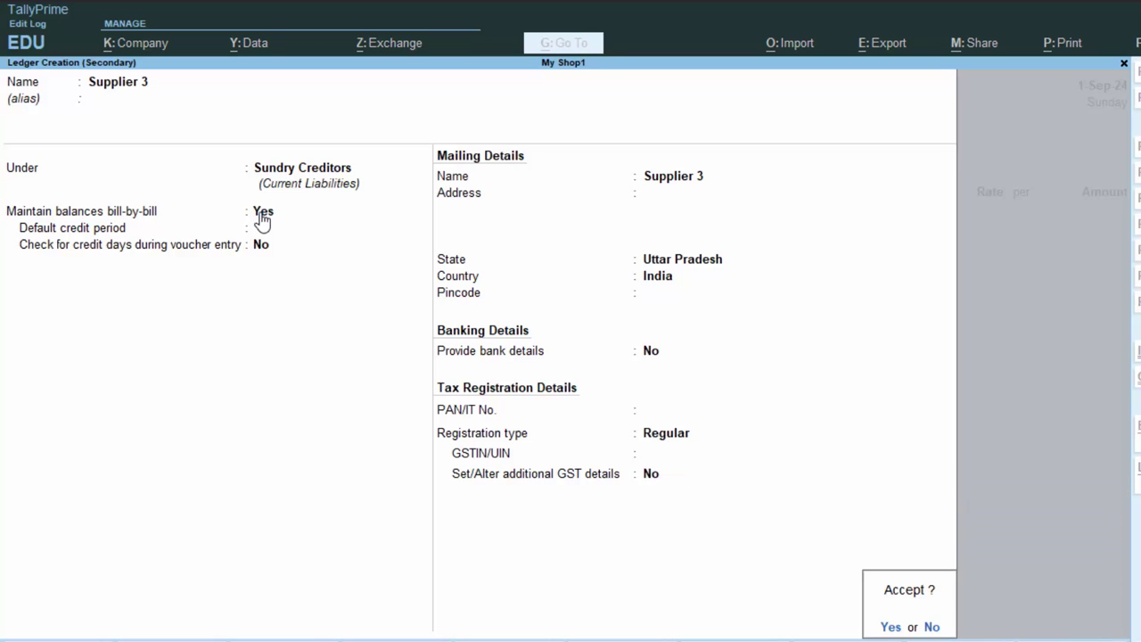
pyautogui.press('Return')
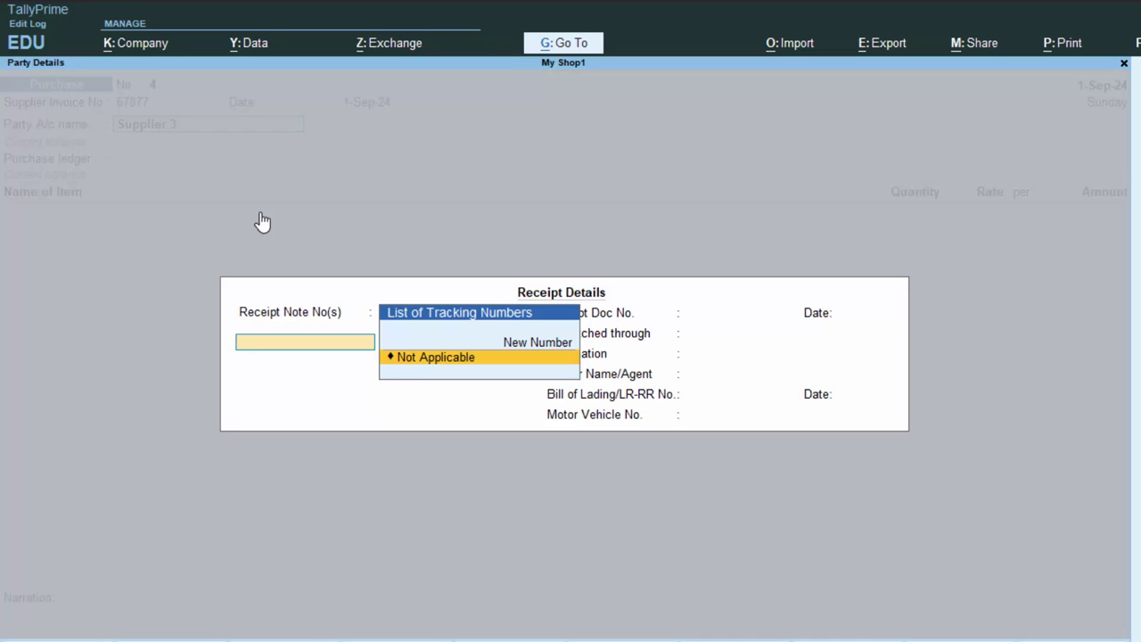
# Set the receipt note to Not Applicable, leave the other receipt details blank, and accept the default party details for Supplier 3.
pyautogui.press('Return')
pyautogui.press('Return')
pyautogui.press('Return')
pyautogui.press('Return')
pyautogui.press('Return')
pyautogui.press('Return')
pyautogui.press('Return')
pyautogui.press('Return')
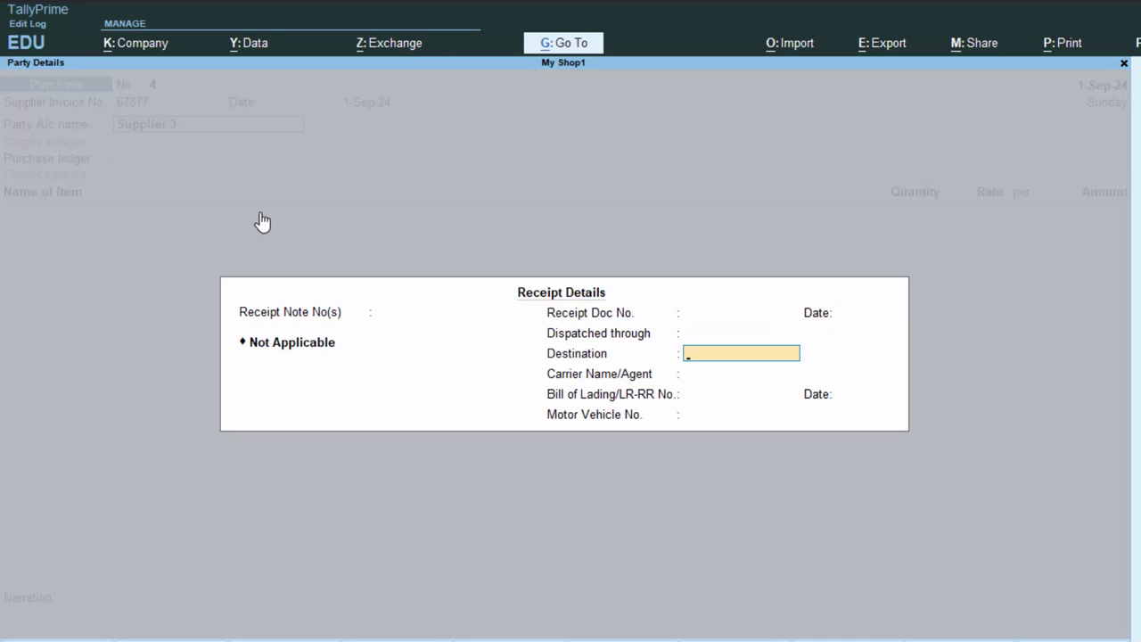
pyautogui.press('Return')
pyautogui.press('Return')
pyautogui.press('Return')
pyautogui.press('Return')
pyautogui.press('Return')
pyautogui.press('Return')
pyautogui.press('Return')
pyautogui.press('Return')
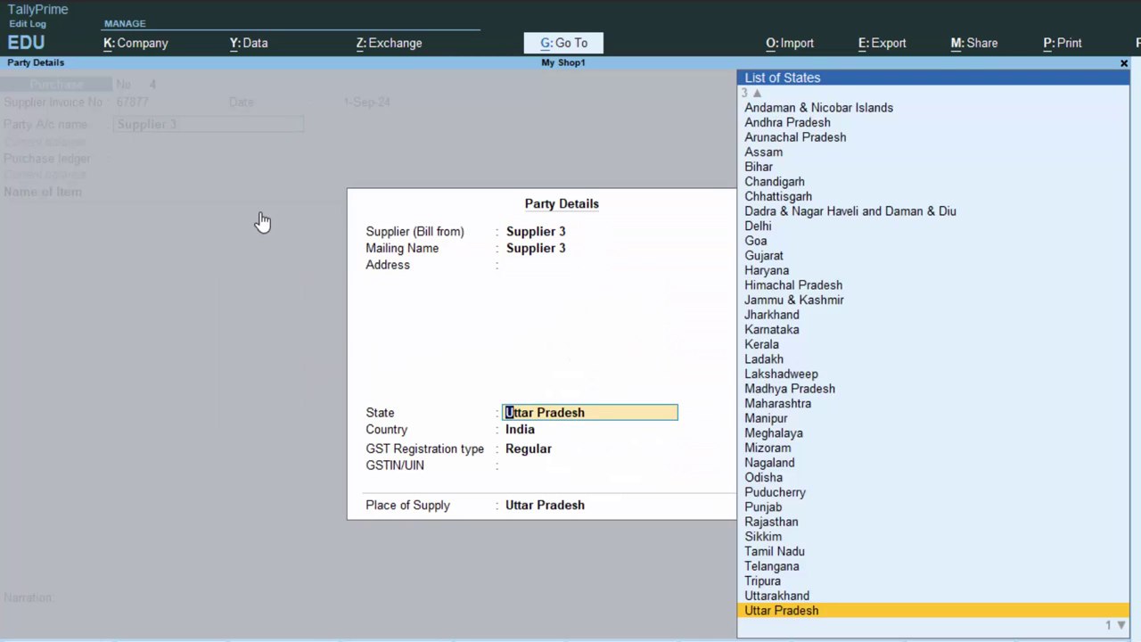
pyautogui.press('Return')
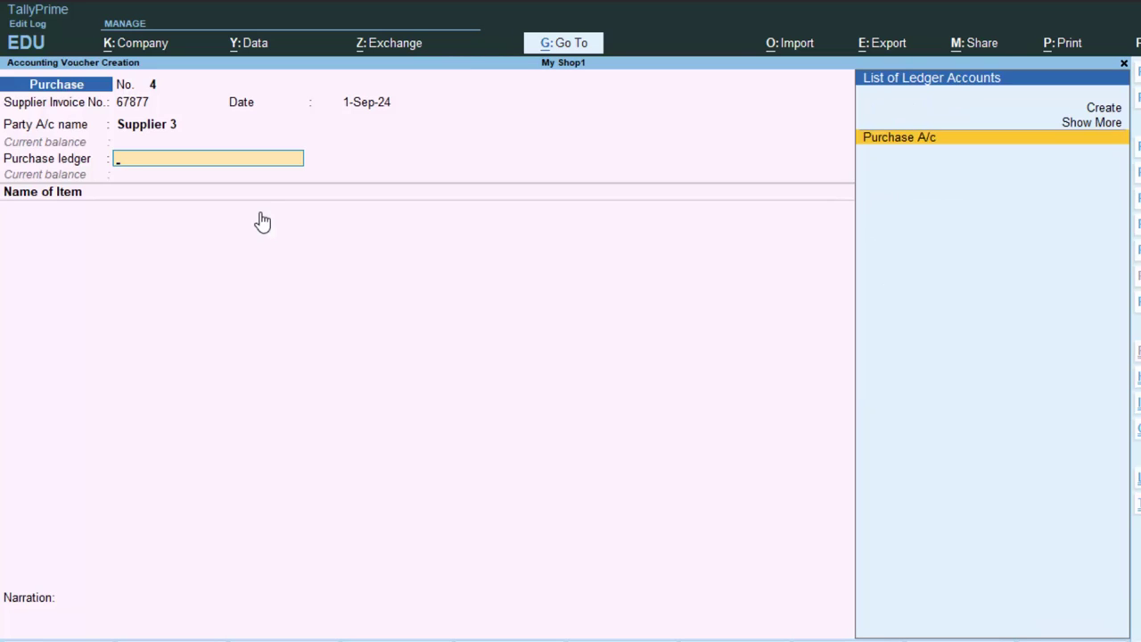
# Choose Purchase A/c as the purchase ledger and add 50 nos of Keyboard at a rate of 120.00 with tracking number Not Applicable.
pyautogui.press('Return')
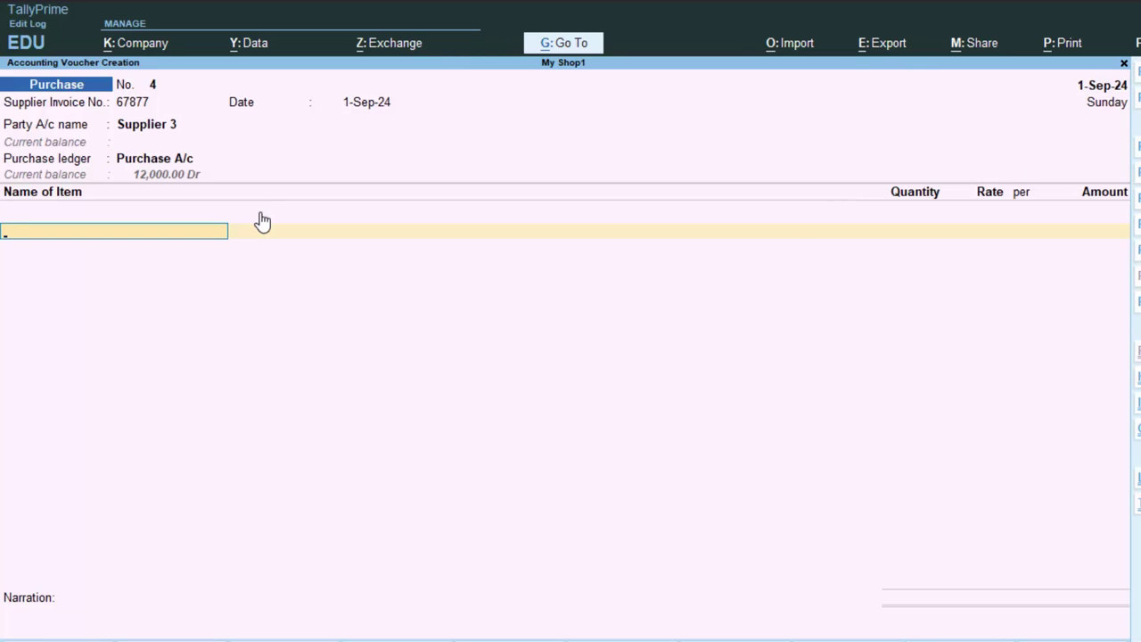
pyautogui.write('K')
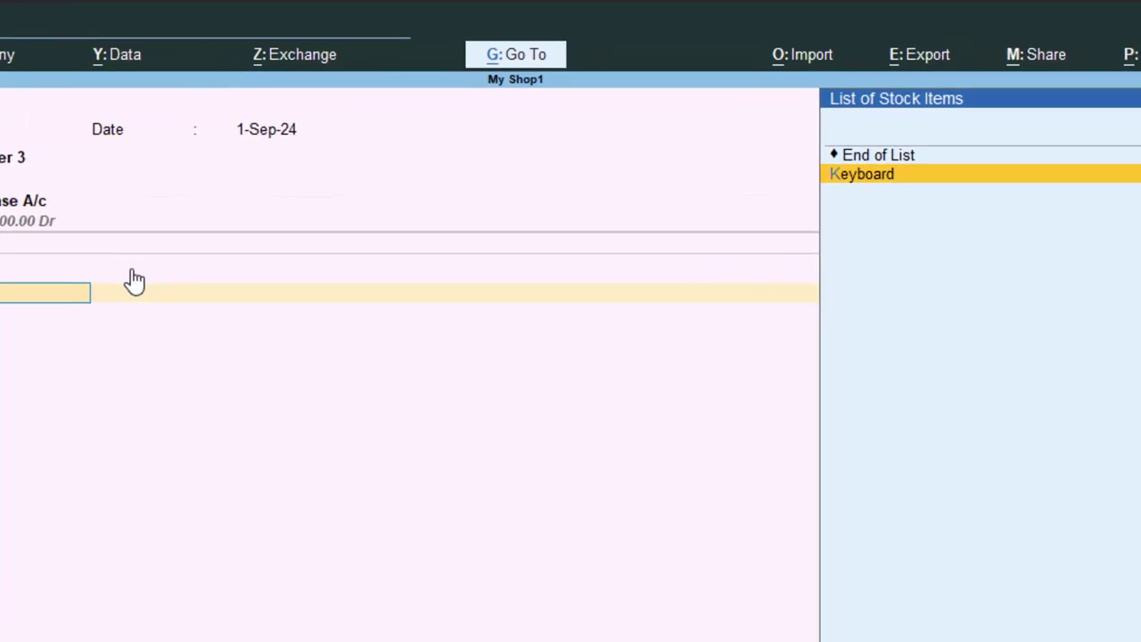
pyautogui.press('Return')
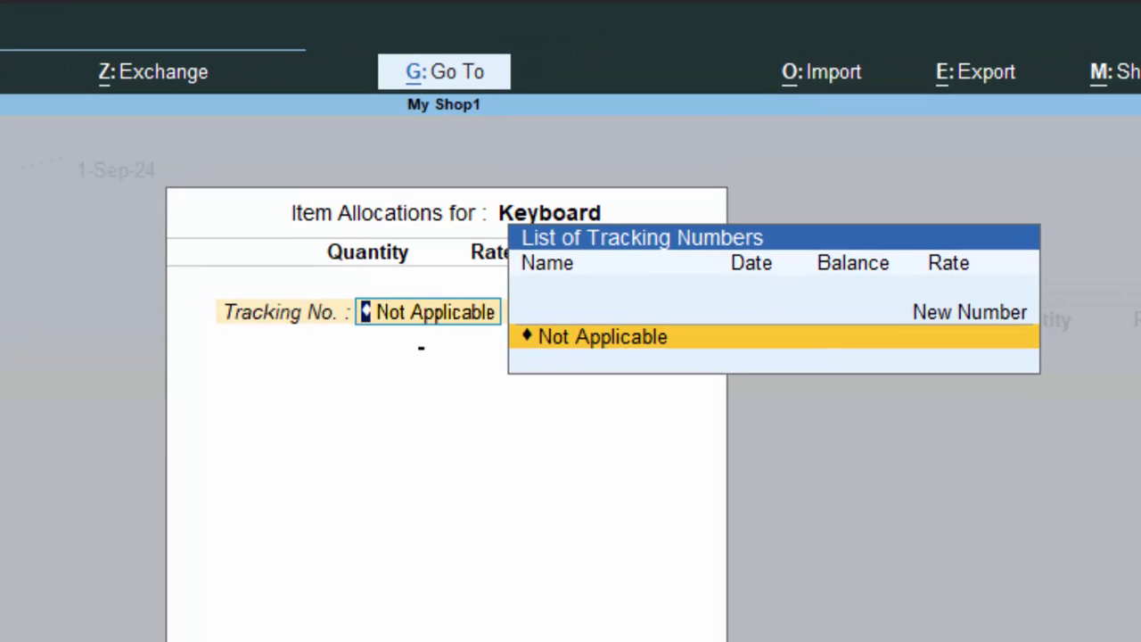
pyautogui.press('Return')
pyautogui.write('50')
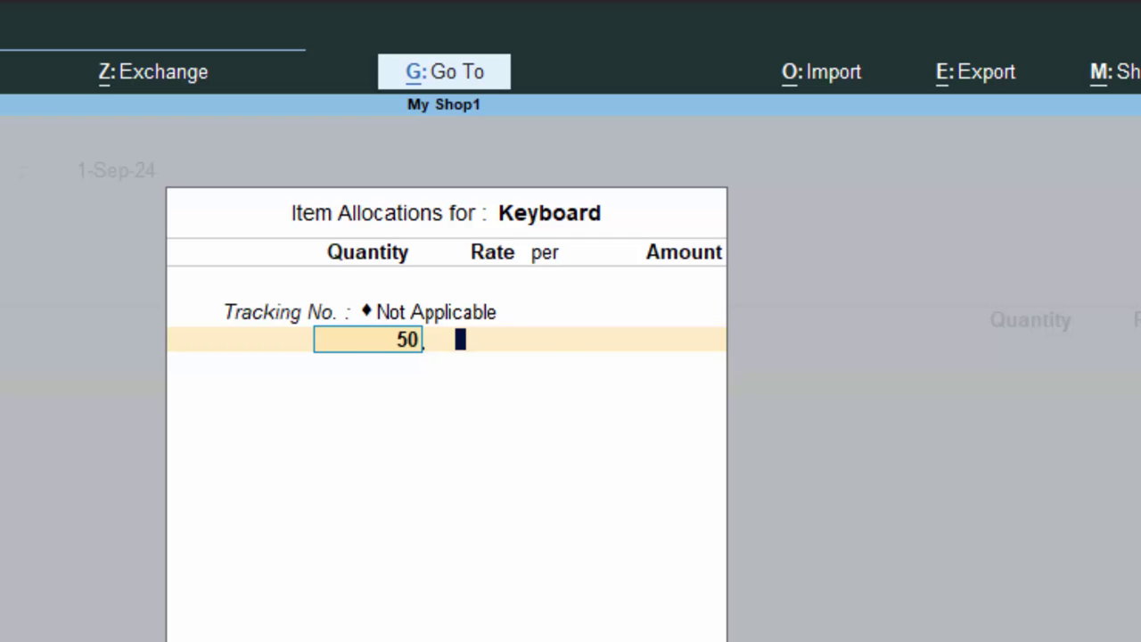
pyautogui.press('Return')
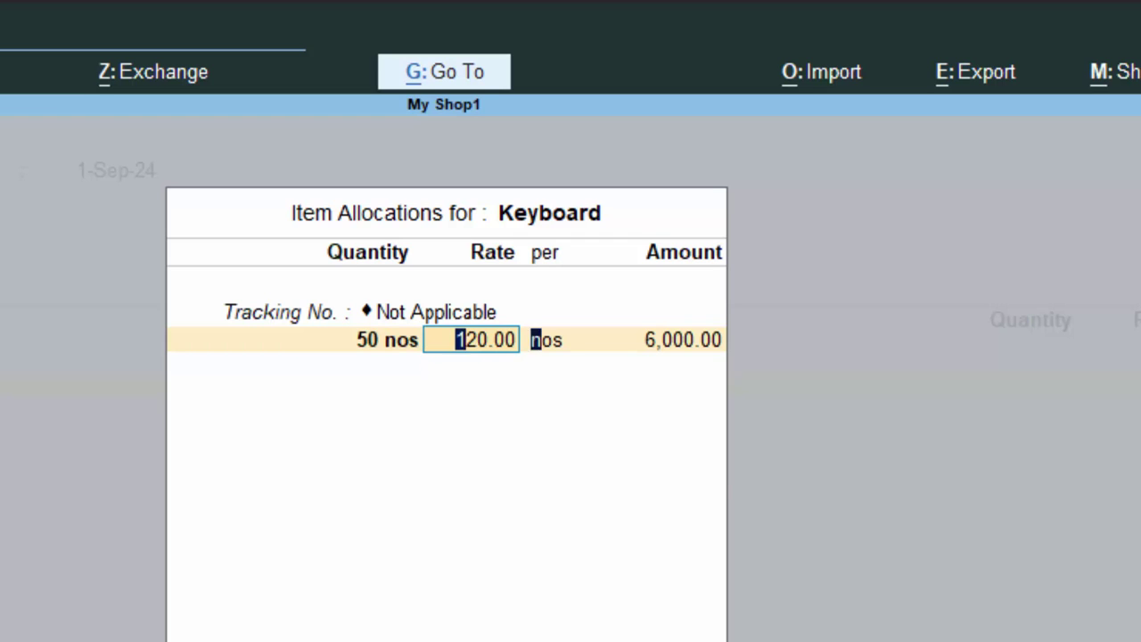
pyautogui.press('Return')
pyautogui.press('Return')
pyautogui.press('Return')
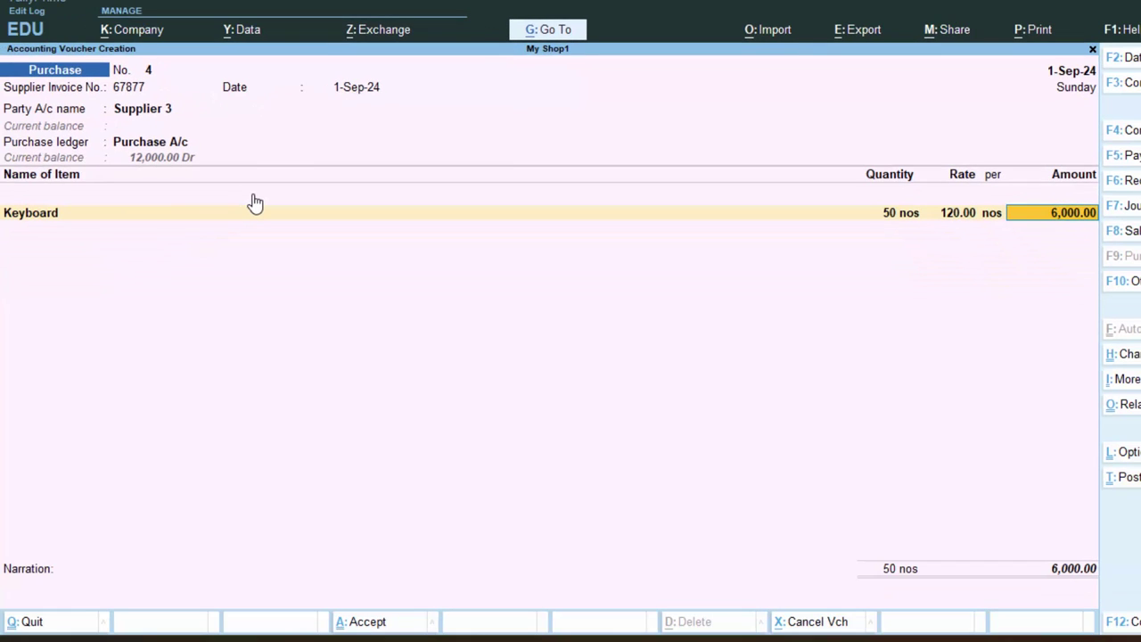
pyautogui.press('Return')
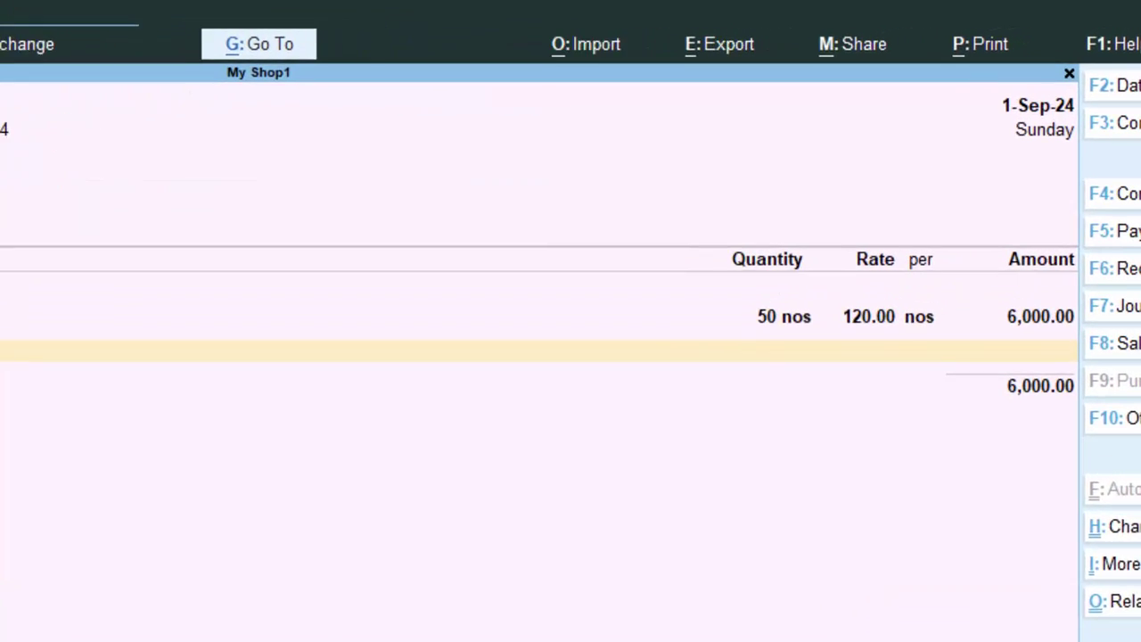
# End the item list and add the Cgst and Sgst ledgers with their calculated tax amounts.
pyautogui.press('Return')
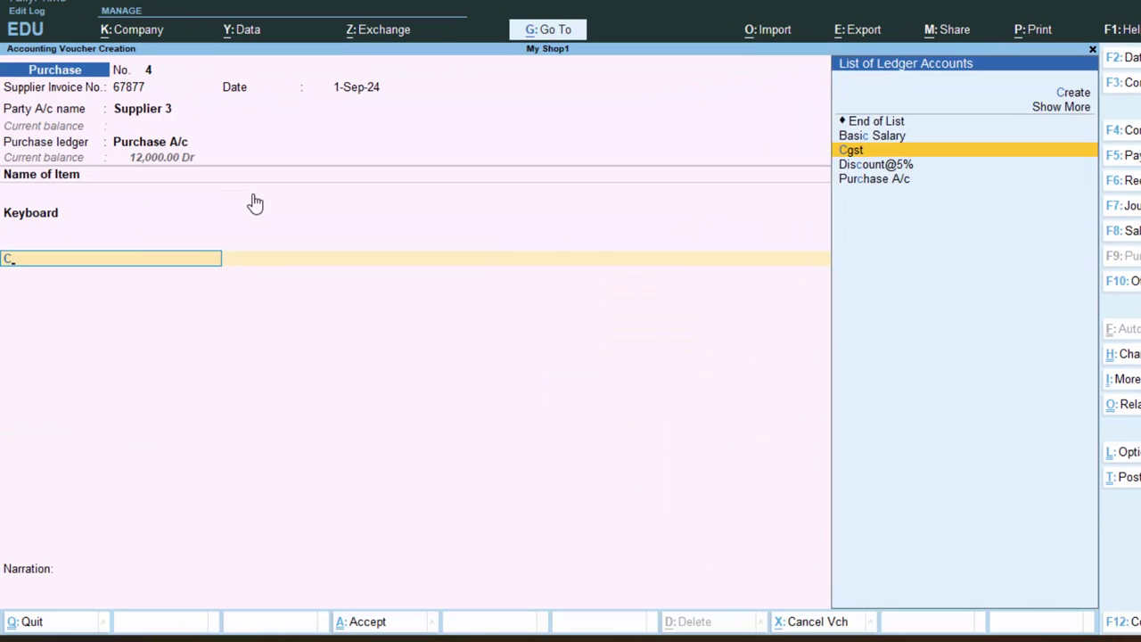
pyautogui.press('Return')
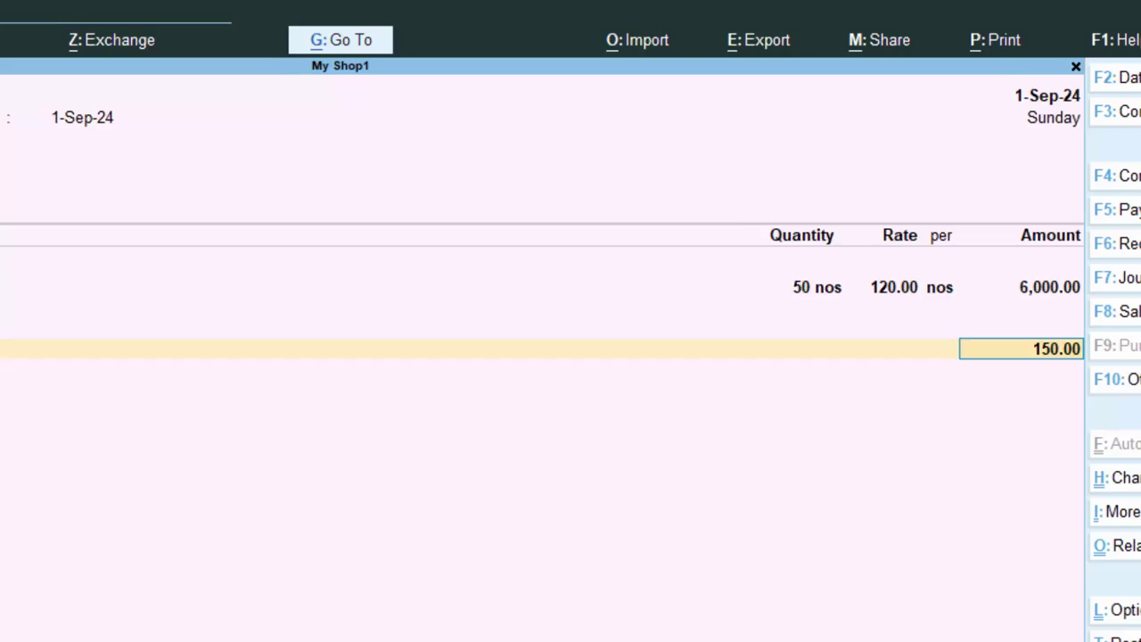
pyautogui.press('Return')
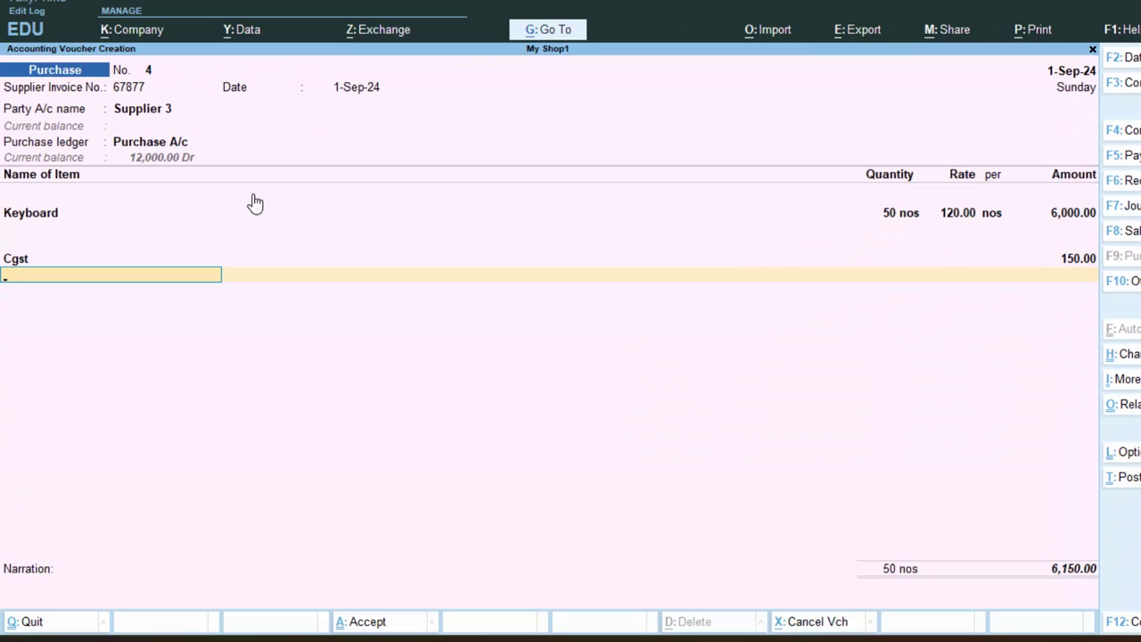
pyautogui.write('S')
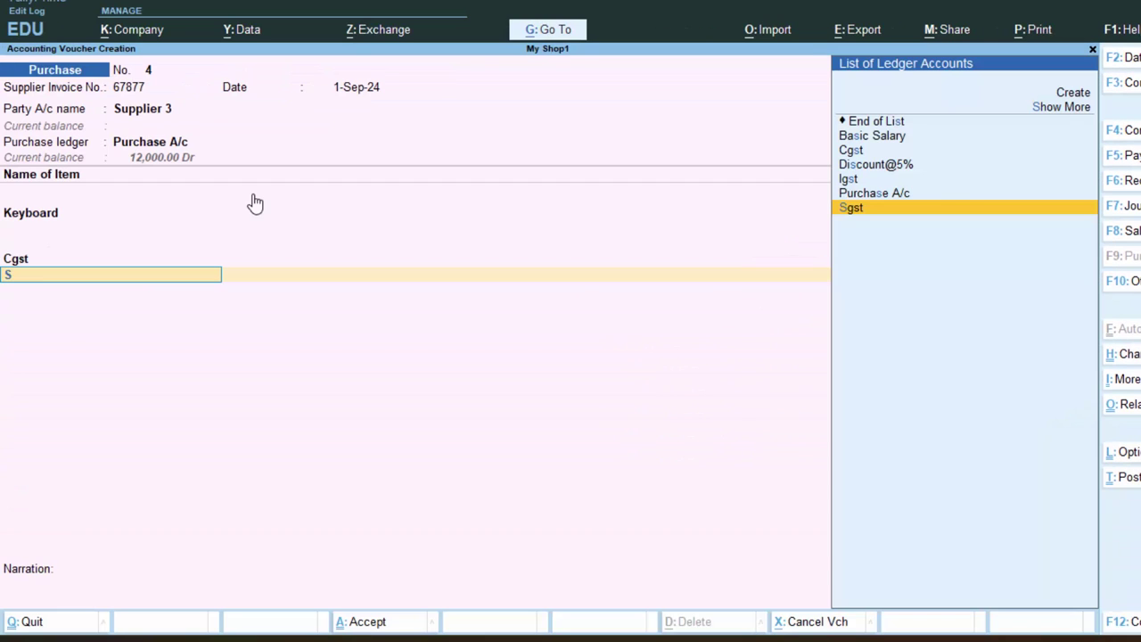
pyautogui.press('Return')
pyautogui.press('Return')
pyautogui.press('Return')
pyautogui.press('Return')
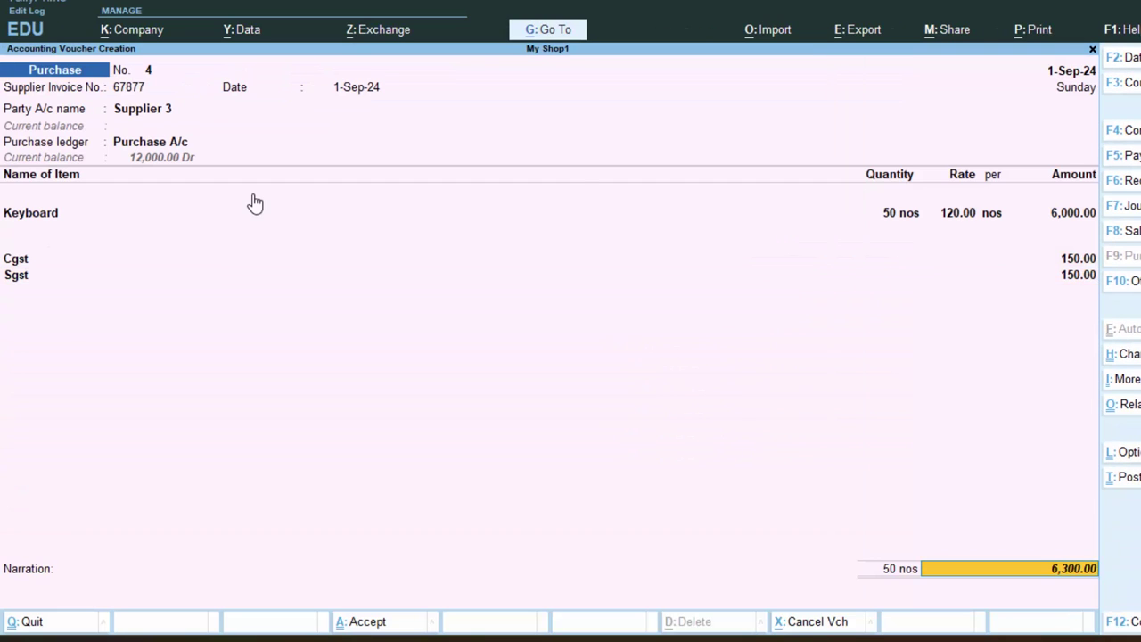
# Record the bill-wise details for Supplier 3 as New Ref 67877 for 6,300.00 Cr, leaving the due date blank.
pyautogui.press('Return')
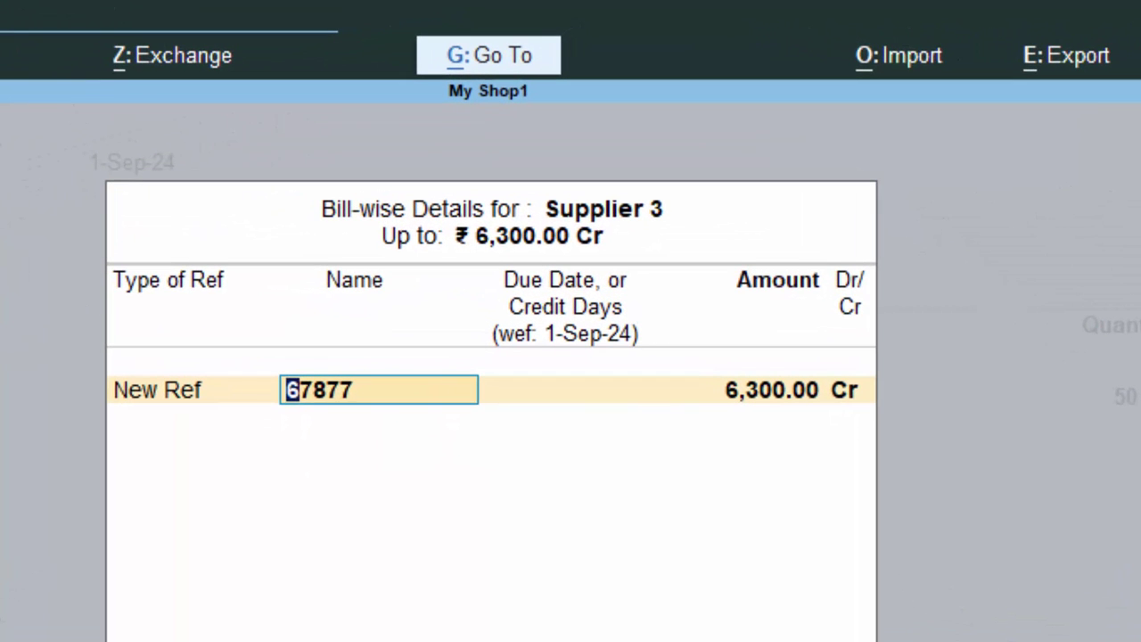
pyautogui.press('BackSpace')
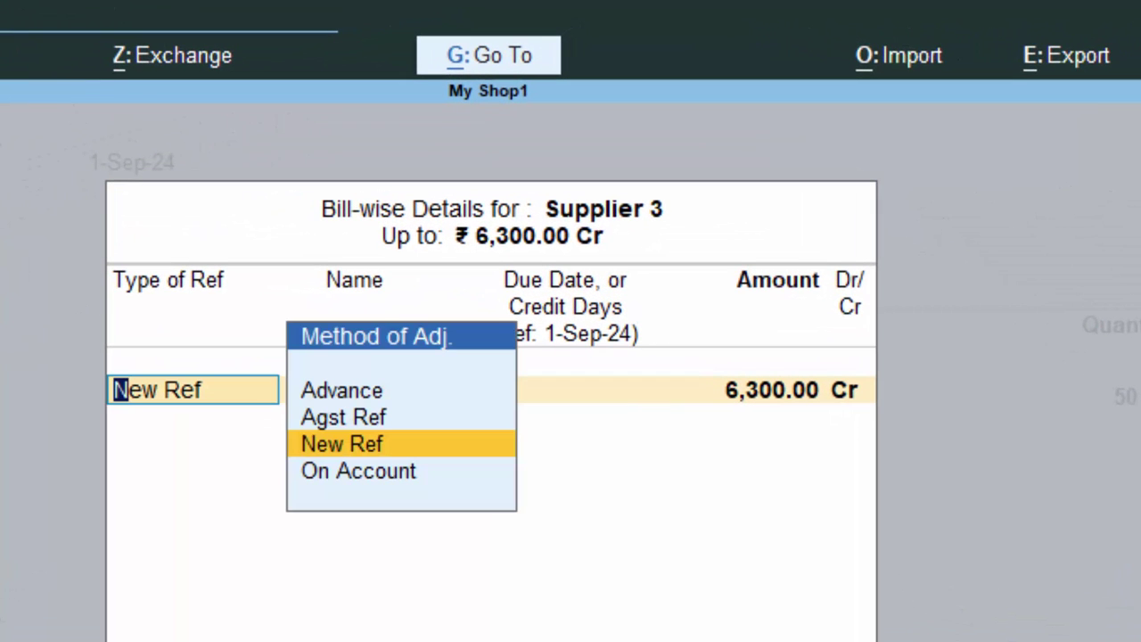
pyautogui.press('Return')
pyautogui.press('Return')
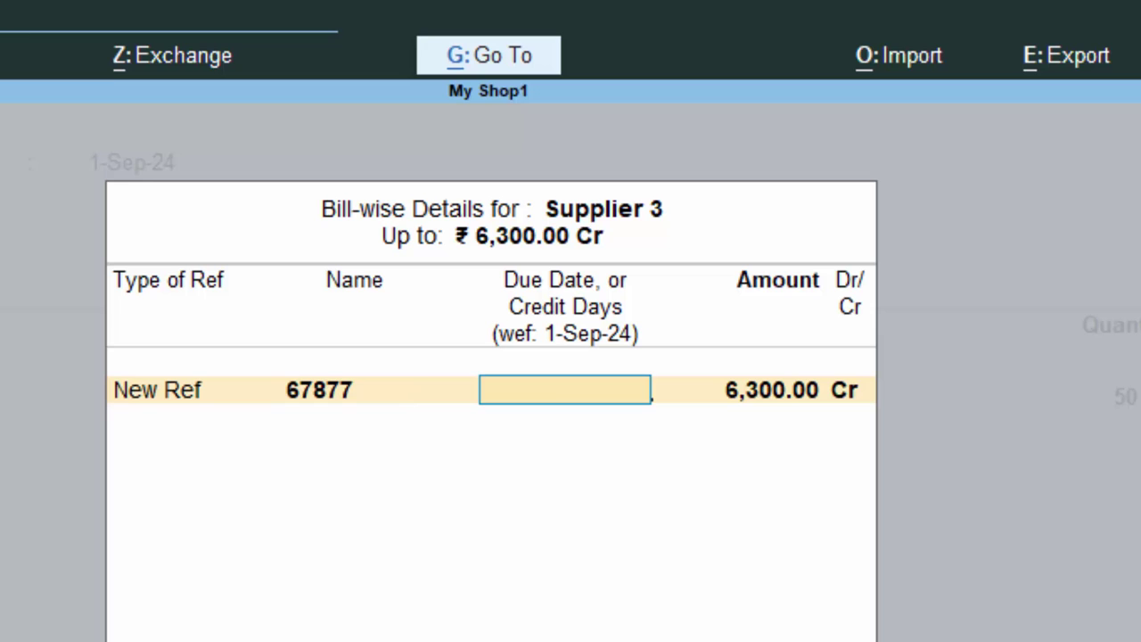
pyautogui.press('Return')
pyautogui.press('Return')
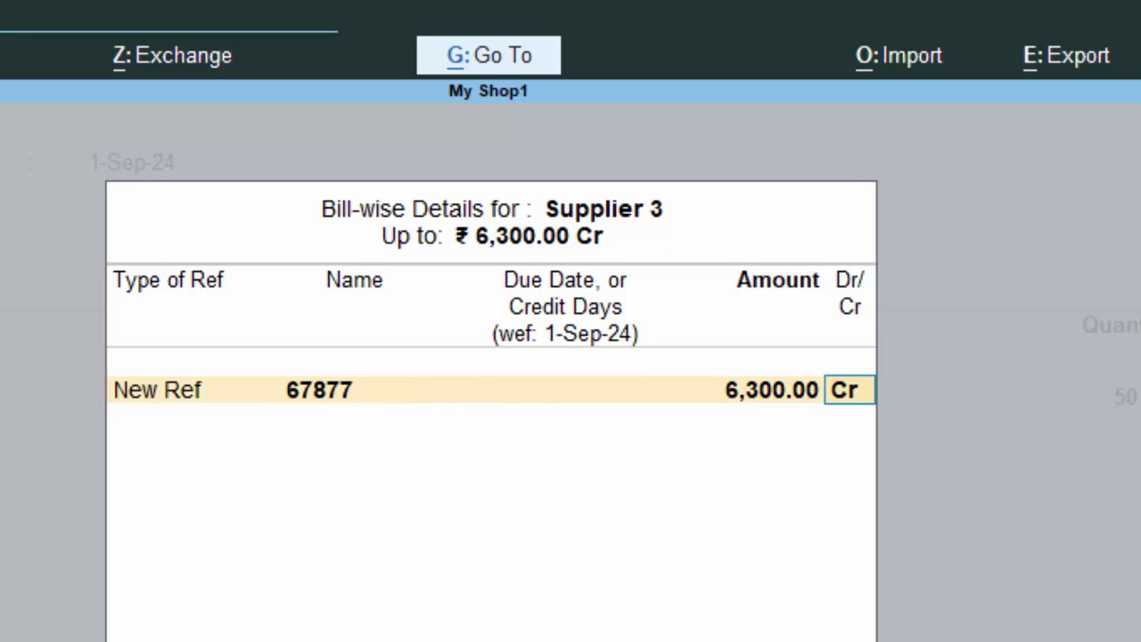
pyautogui.press('Return')
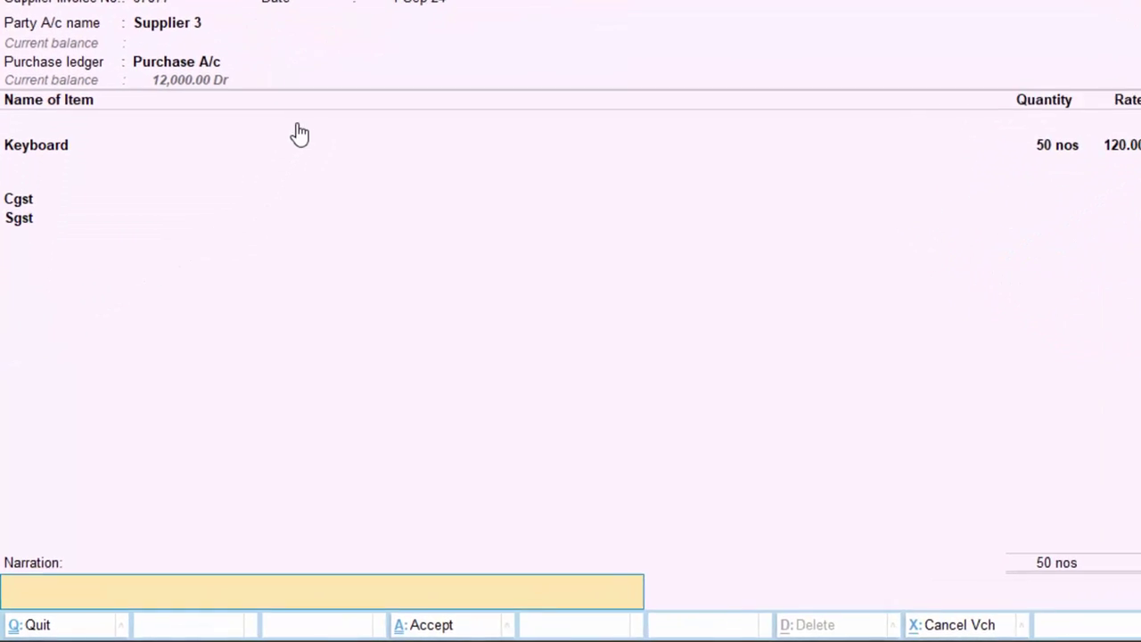
# Enter the narration "the goods have been purchased on credit" and save the purchase voucher.
pyautogui.write('the')
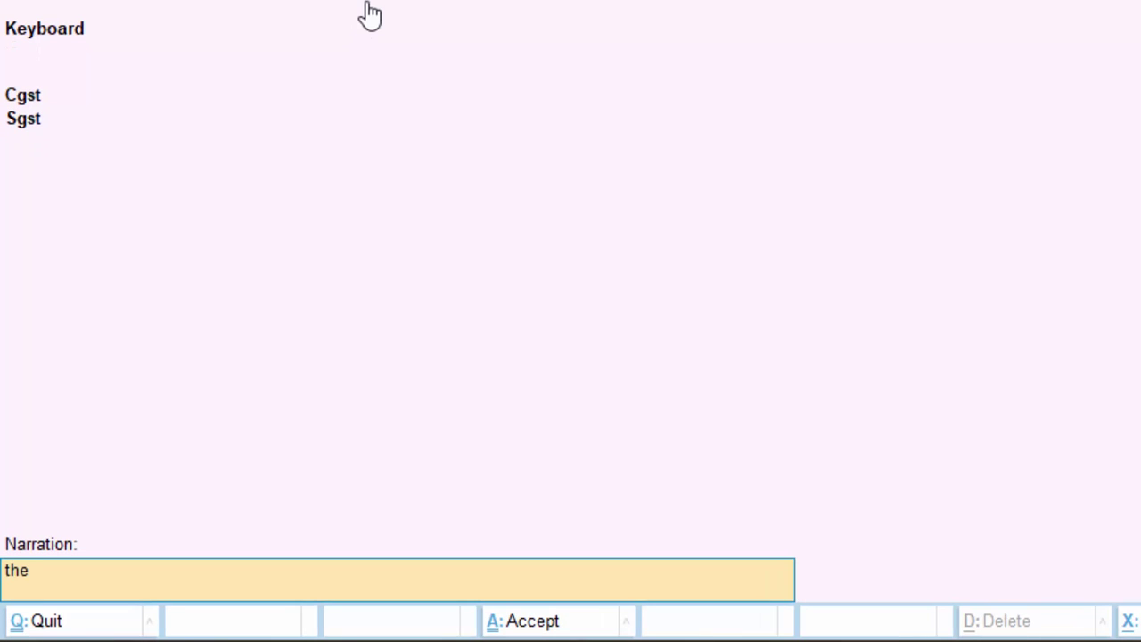
pyautogui.write(' goods have bee')
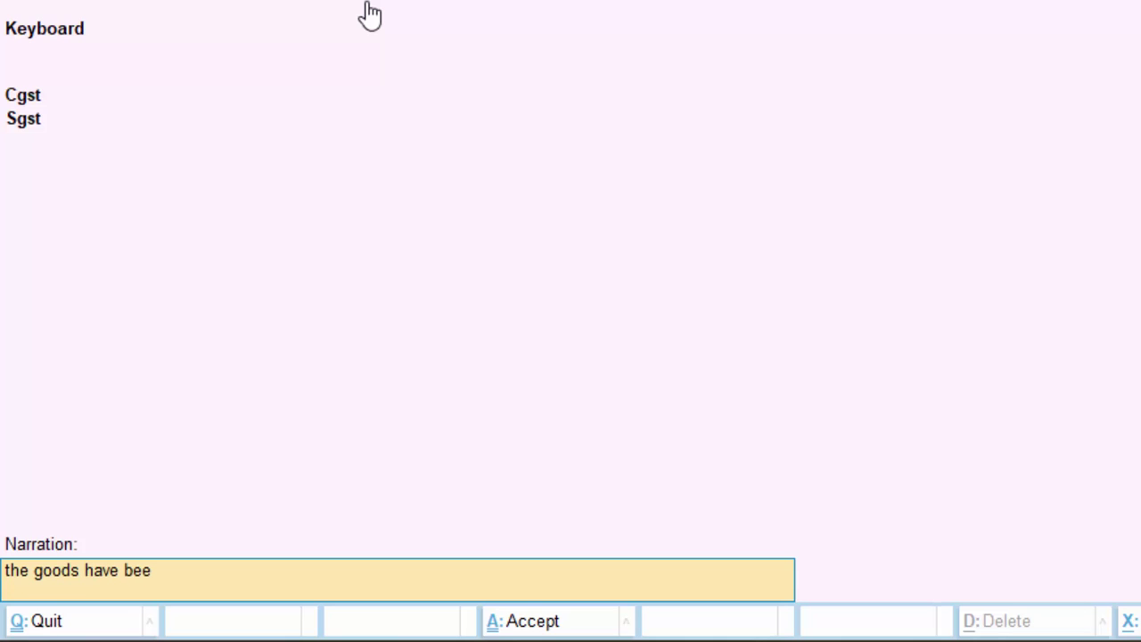
pyautogui.write('n purchased on credi')
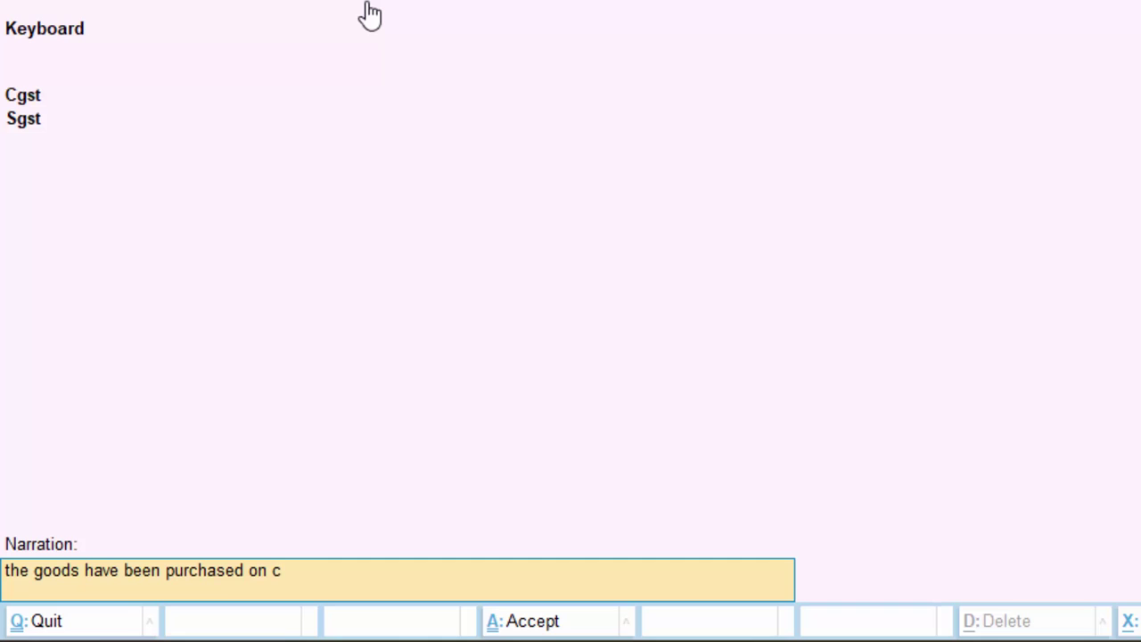
pyautogui.write('t')
pyautogui.press('Return')
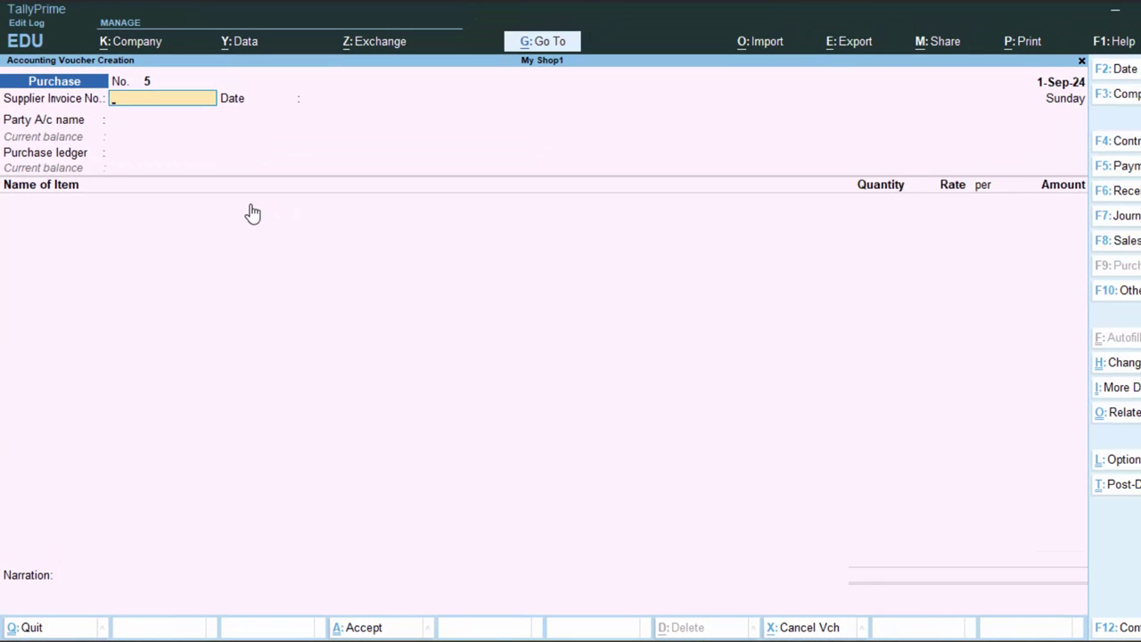
# Quit voucher creation and open the Supplier 3 purchase voucher from the Day Book.
pyautogui.press('Escape')
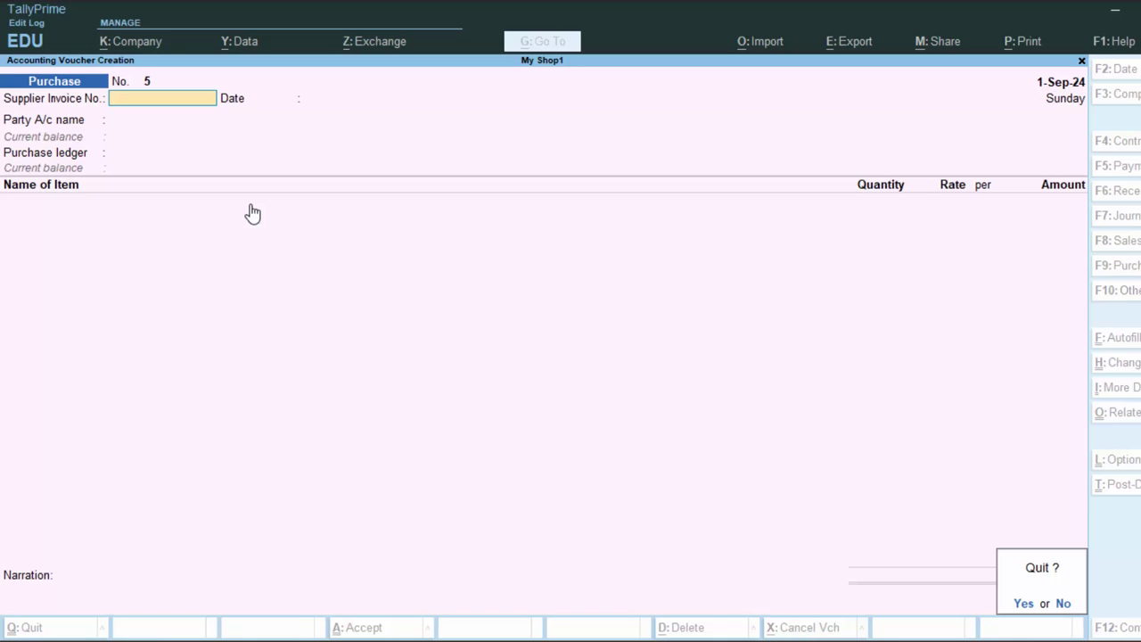
pyautogui.press('y')
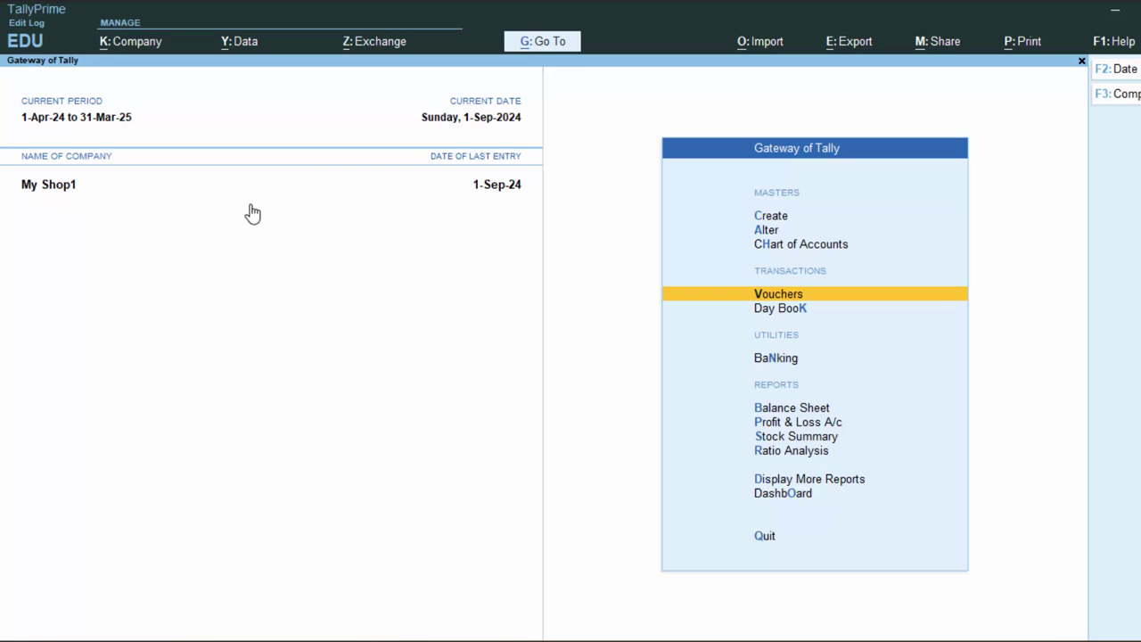
pyautogui.press('k')
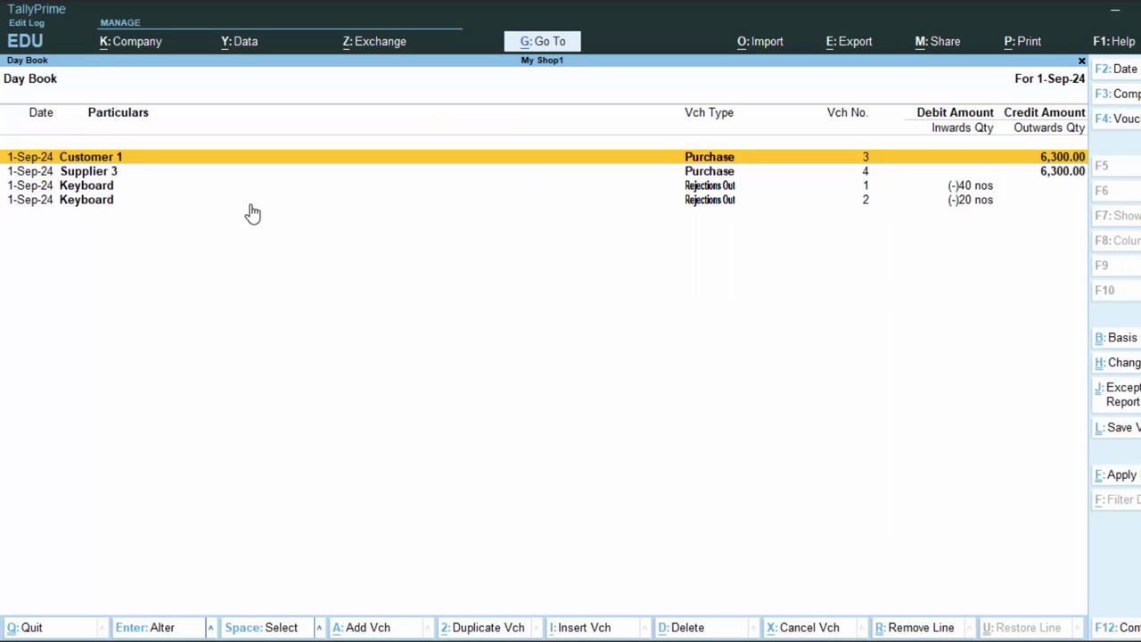
pyautogui.press('Down')
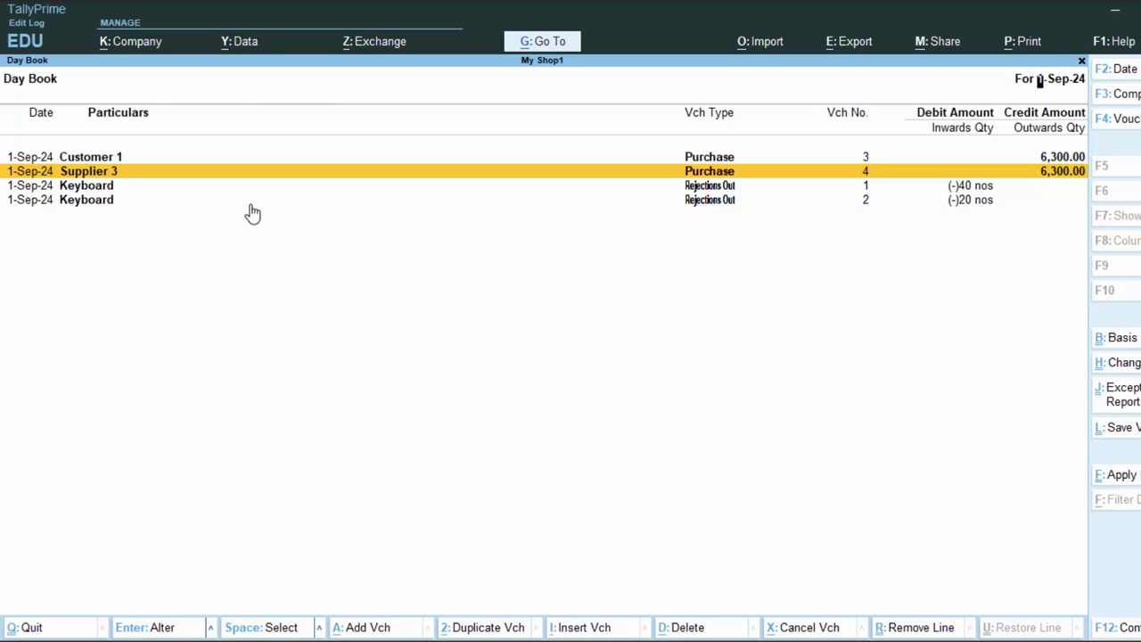
pyautogui.press('Return')
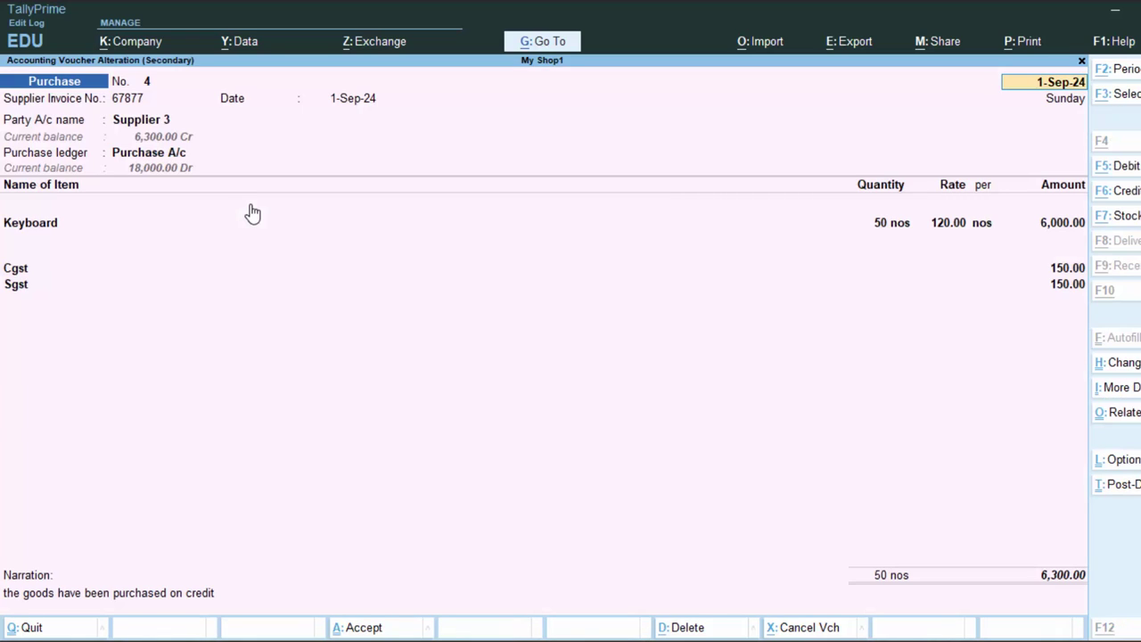
# Examine the print preview of the Supplier 3 purchase invoice, and return to the Gateway of Tally without printing.
pyautogui.hotkey('alt', 'p')
pyautogui.press('Return')
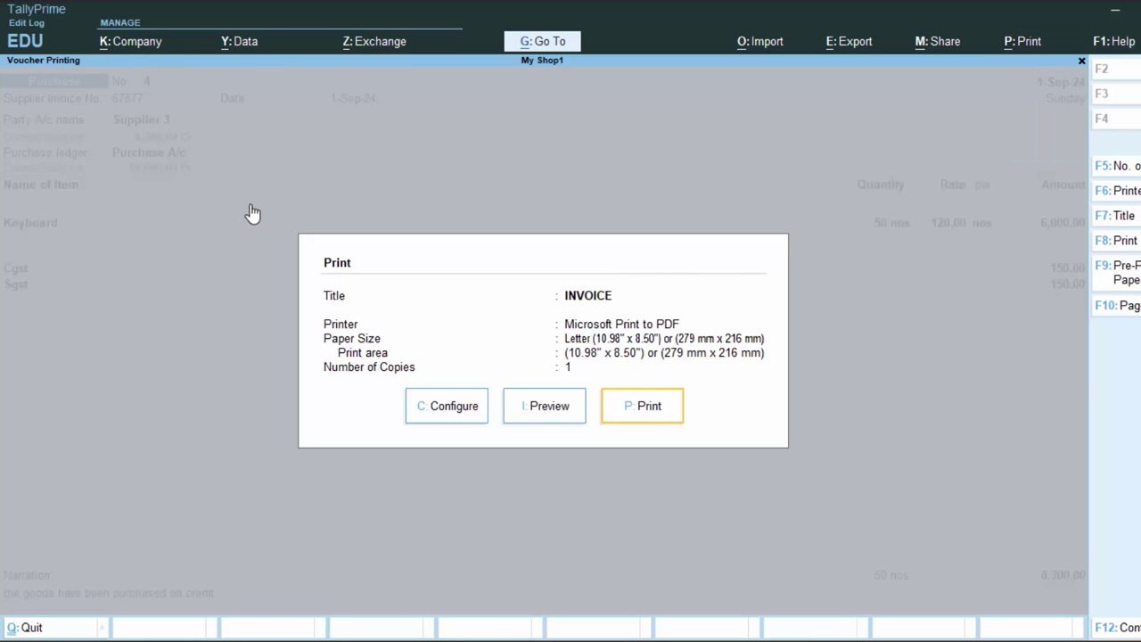
pyautogui.press('i')
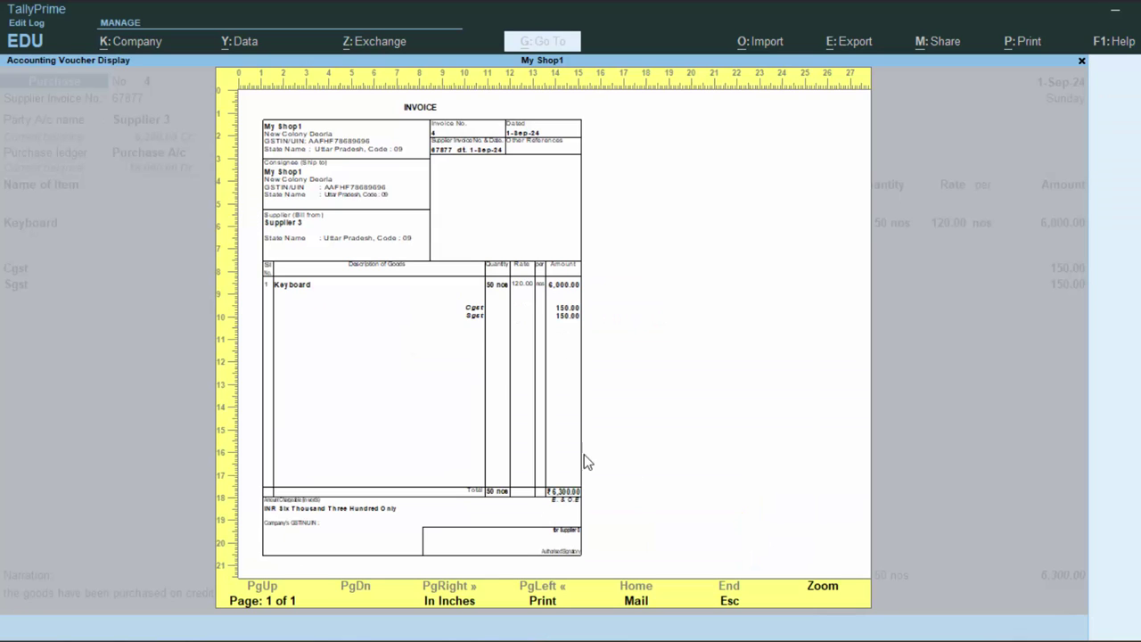
pyautogui.click(822, 591)
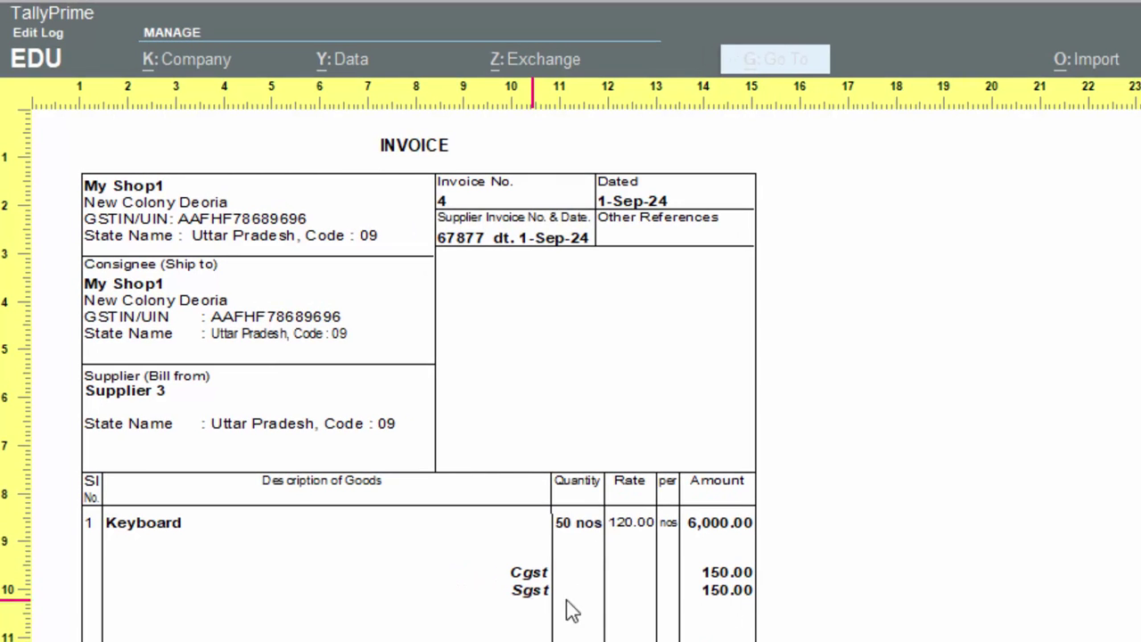
pyautogui.scroll(-3, 419, 374)
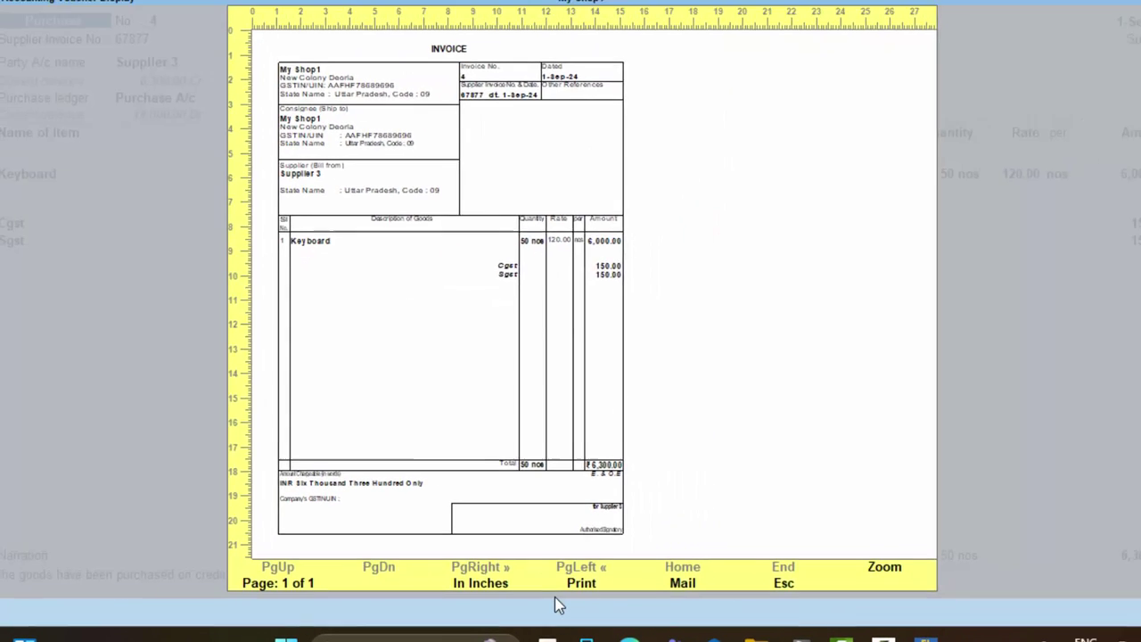
pyautogui.press('Escape')
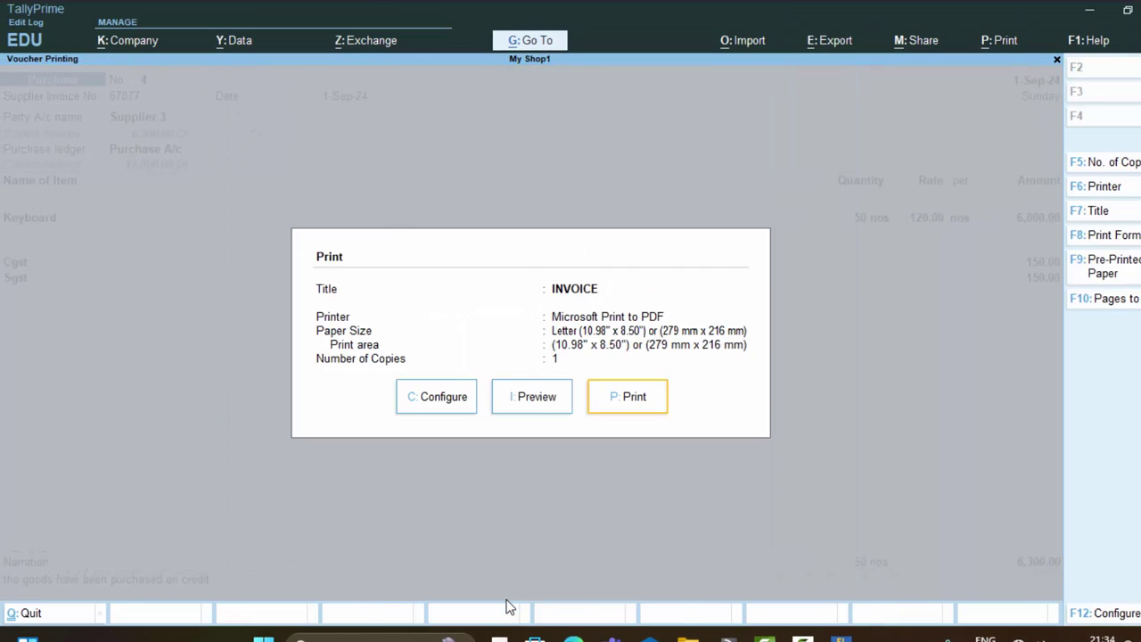
pyautogui.press('Escape')
pyautogui.press('Escape')
pyautogui.press('y')
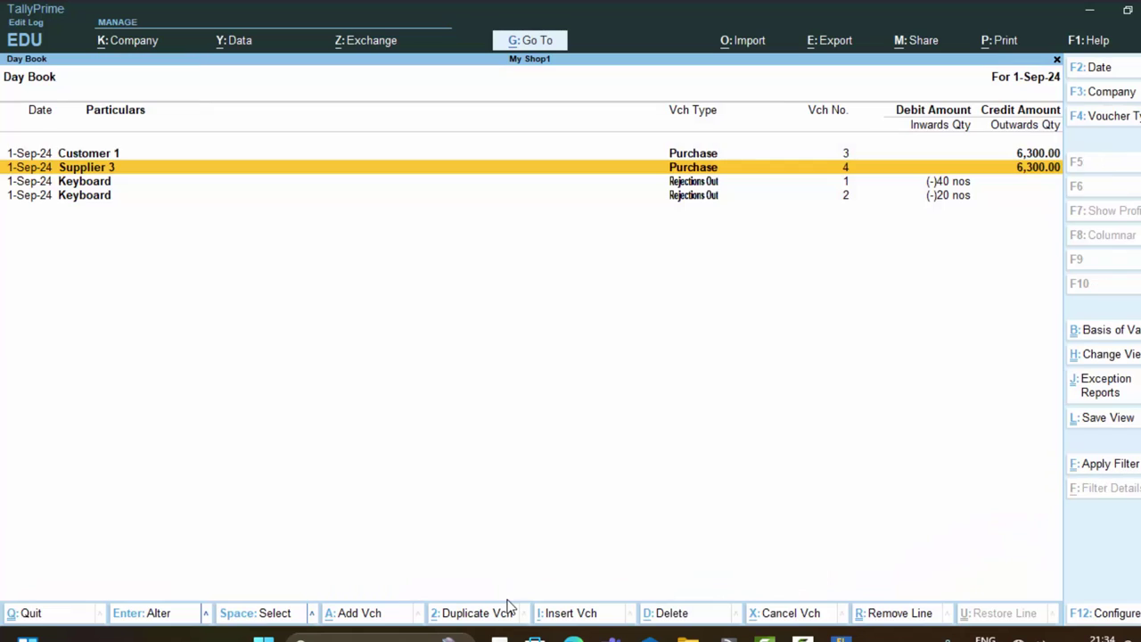
pyautogui.press('Escape')
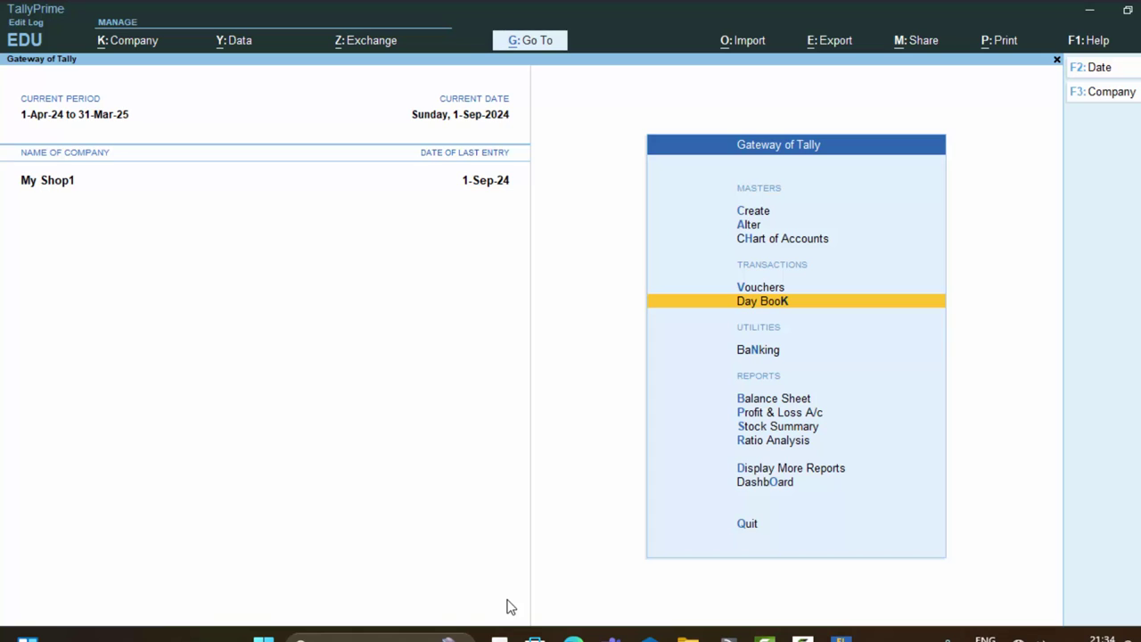
# Start a Payment voucher and debit Supplier 3 with 6300.
pyautogui.press('v')
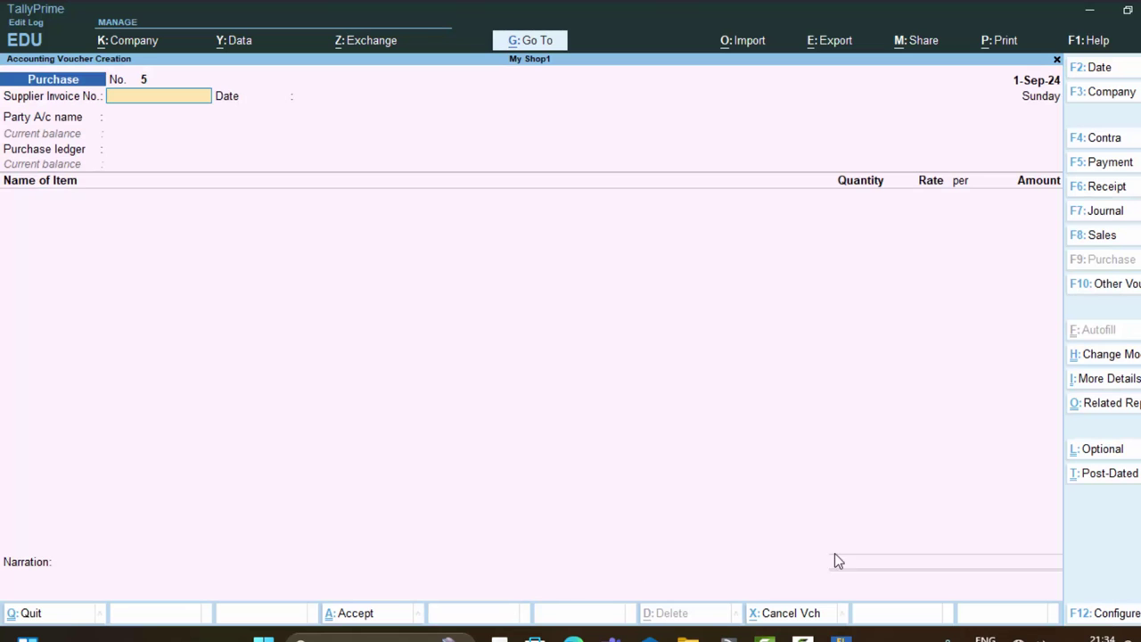
pyautogui.click(1103, 168)
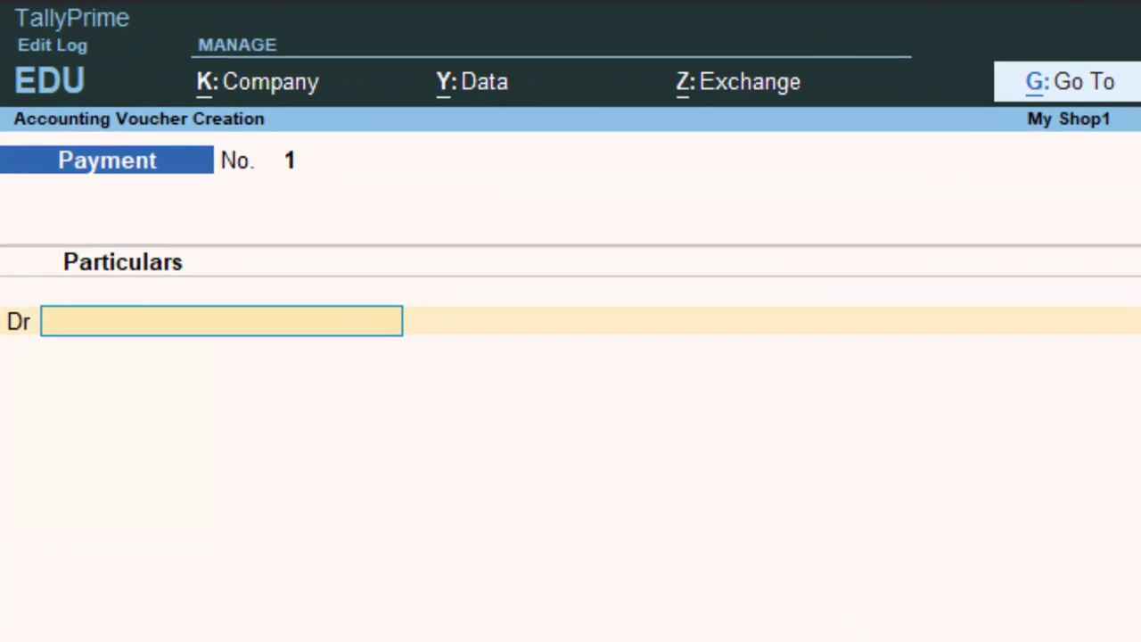
pyautogui.click(1089, 407)
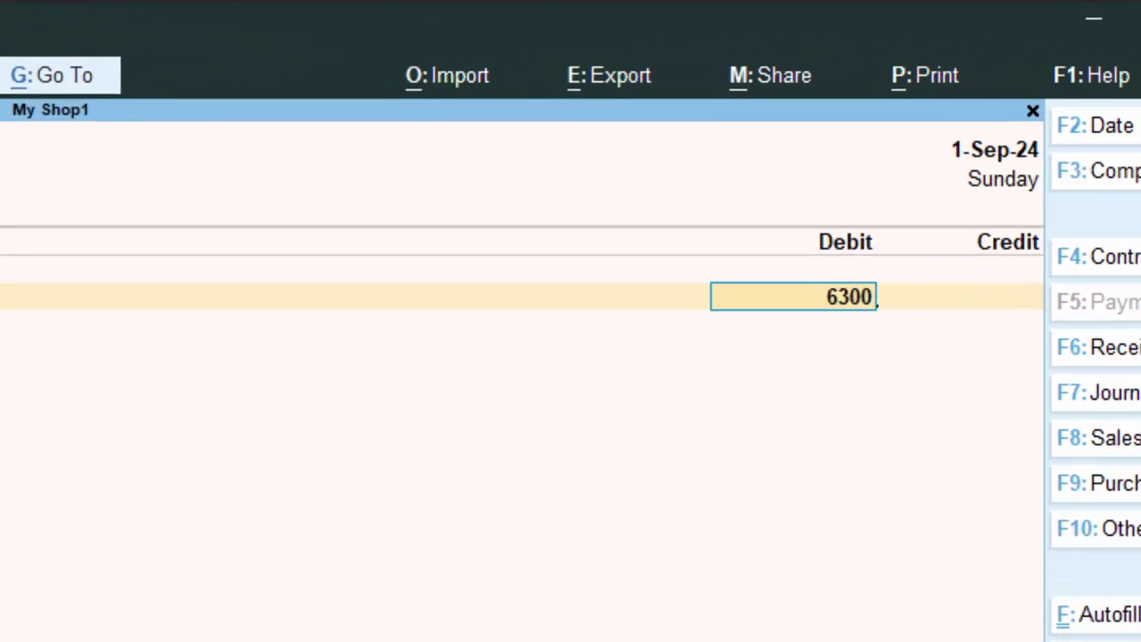
pyautogui.press('Return')
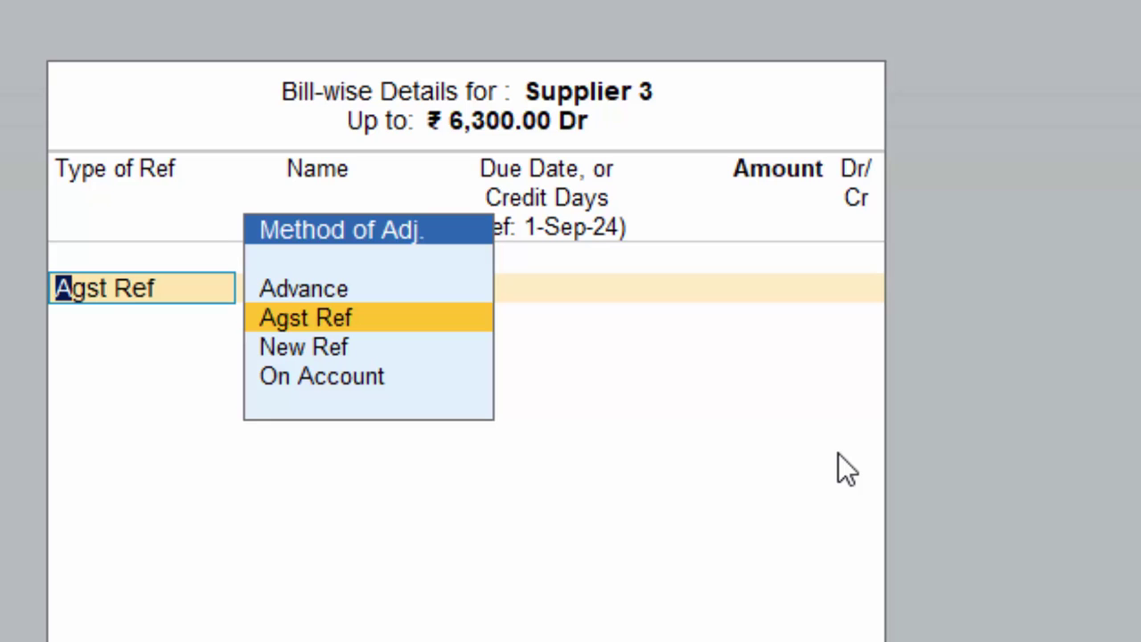
# Allocate the Supplier 3 payment as Agst Ref to bill 67877 for 6,300.00 Dr.
pyautogui.press('Return')
pyautogui.press('Return')
pyautogui.press('Return')
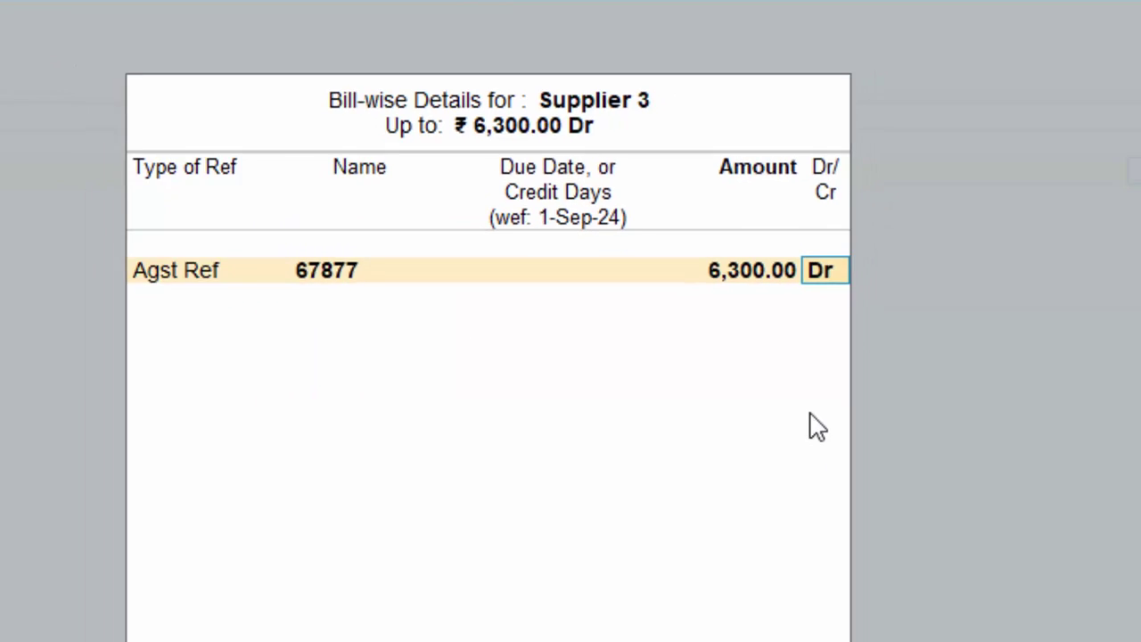
pyautogui.press('Return')
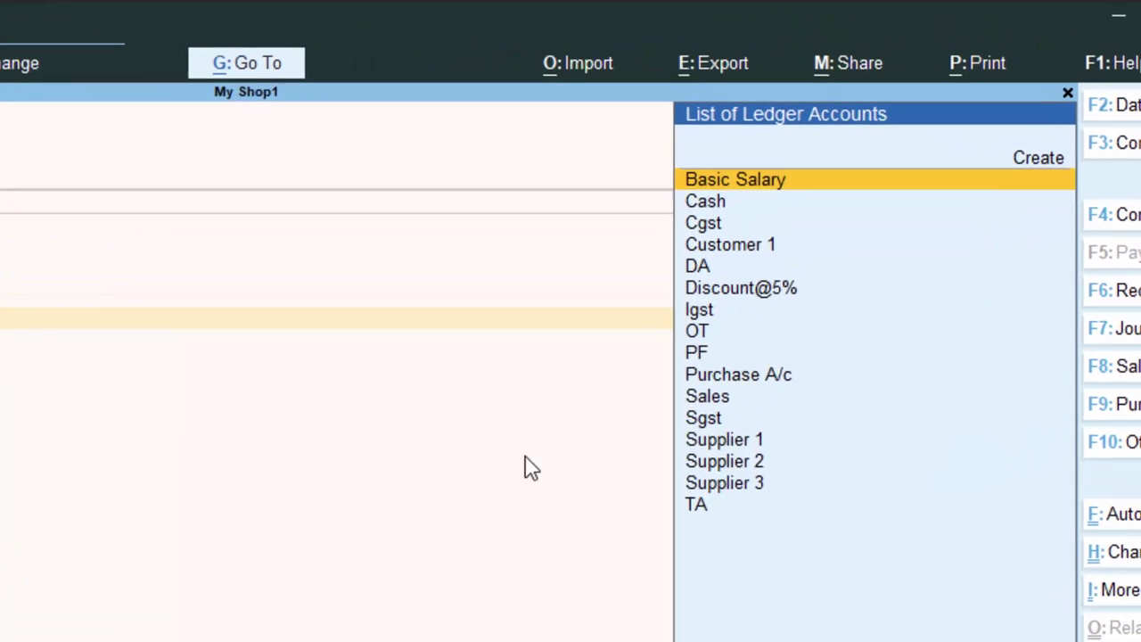
# Credit Cash with 6,300.00, leave the narration blank, and save the payment voucher.
pyautogui.press('Down')
pyautogui.press('Return')
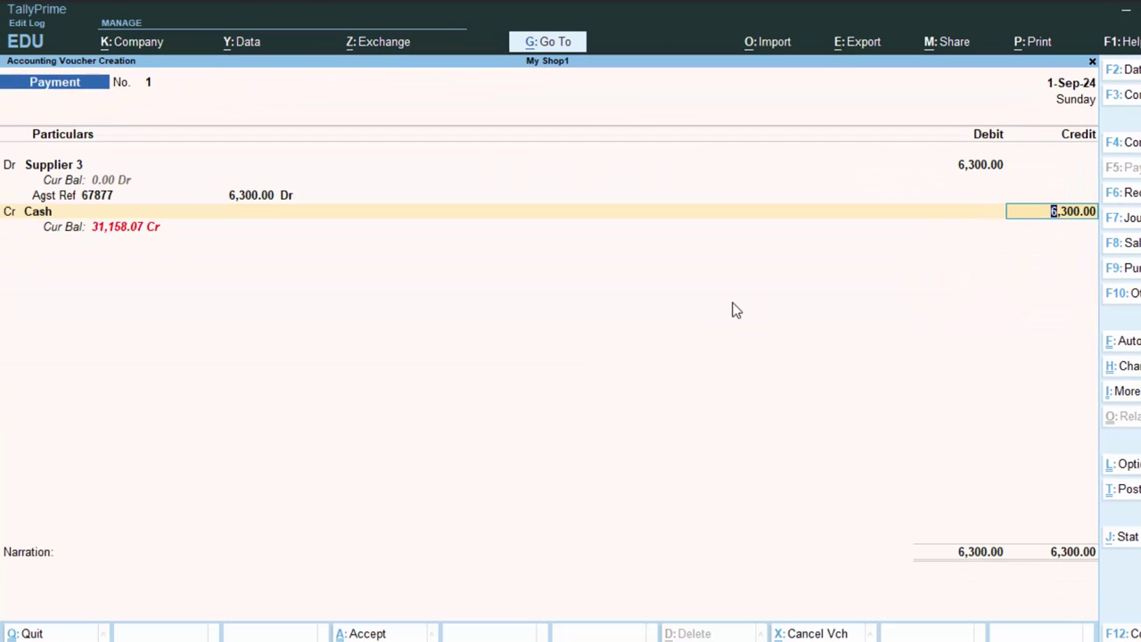
pyautogui.press('Return')
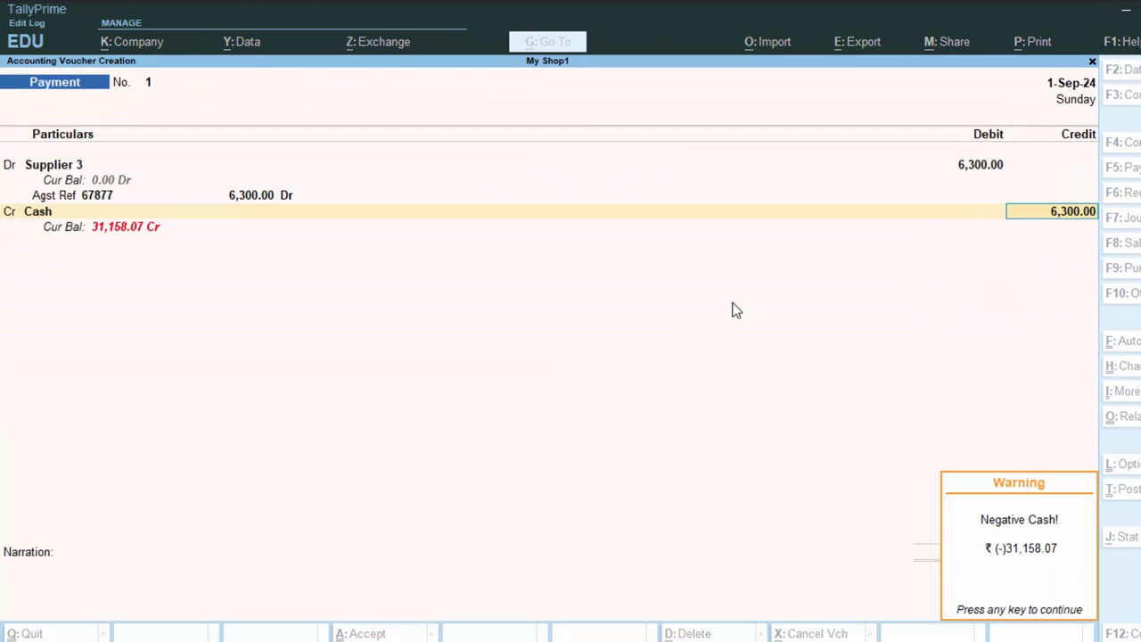
pyautogui.press('Return')
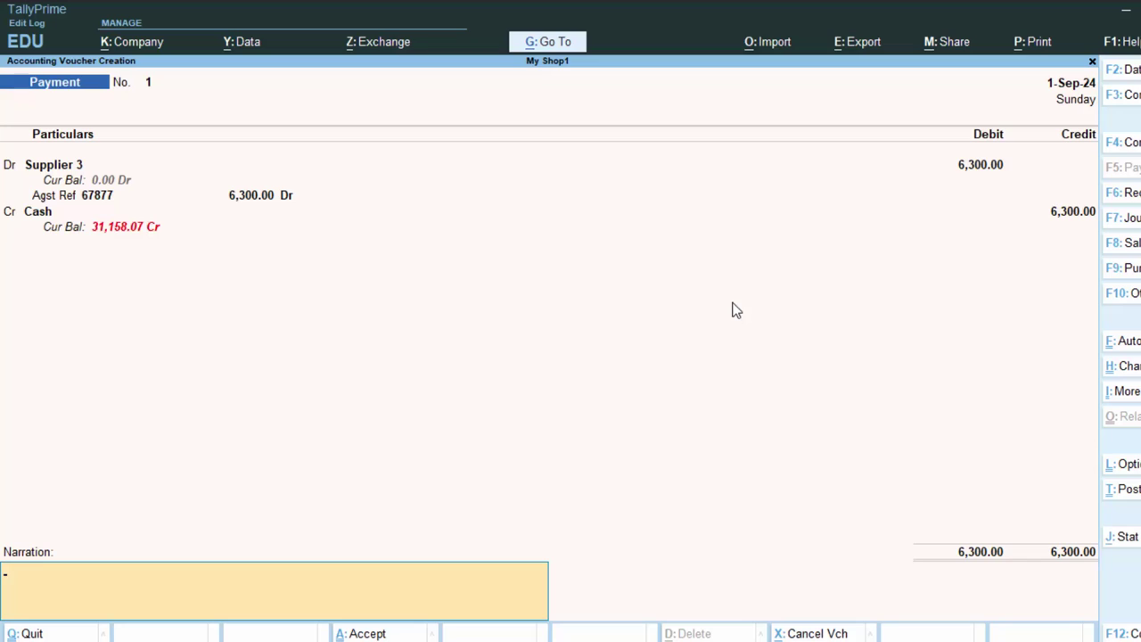
pyautogui.press('Return')
pyautogui.press('Return')
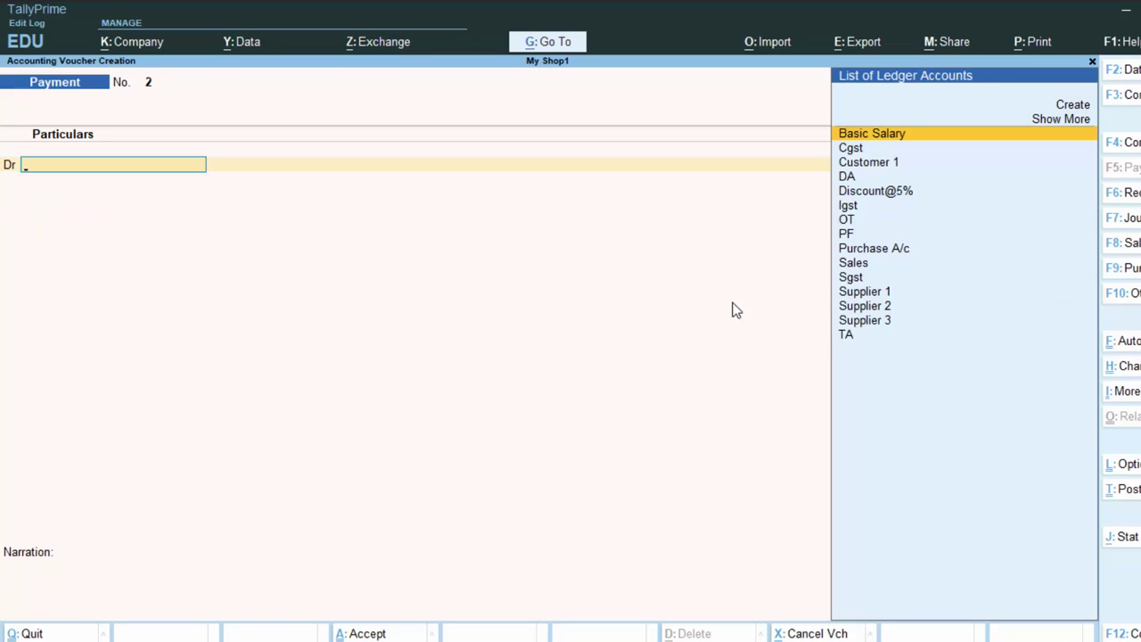
# Start a Sales voucher and begin a new party ledger named Customer 5 under Sundry Debtors.
pyautogui.click(1130, 243)
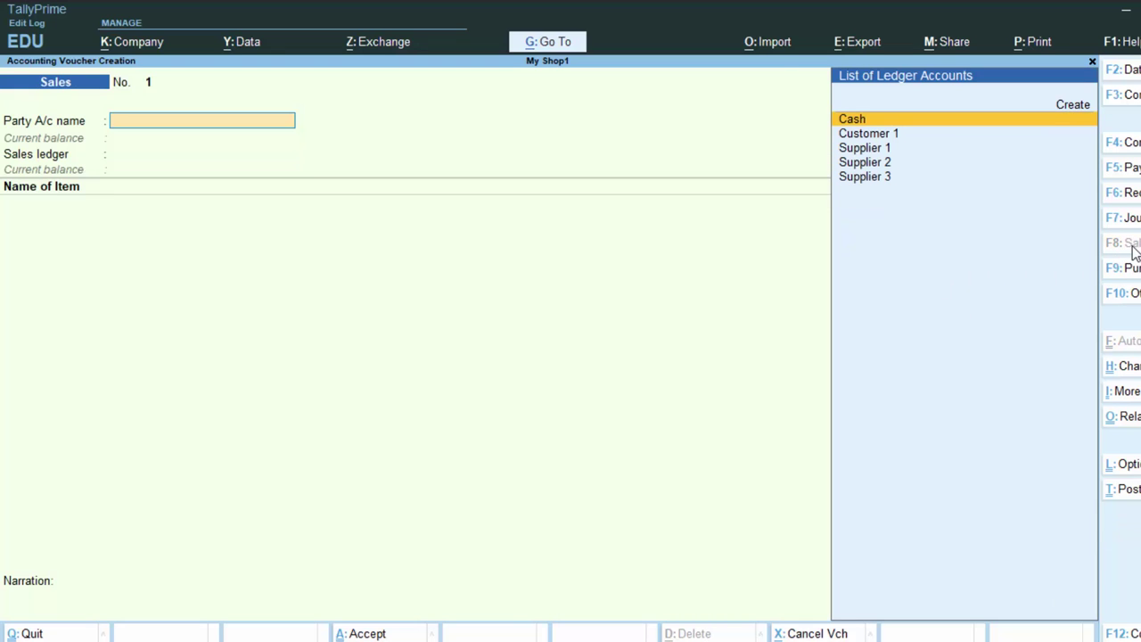
pyautogui.hotkey('alt', 'c')
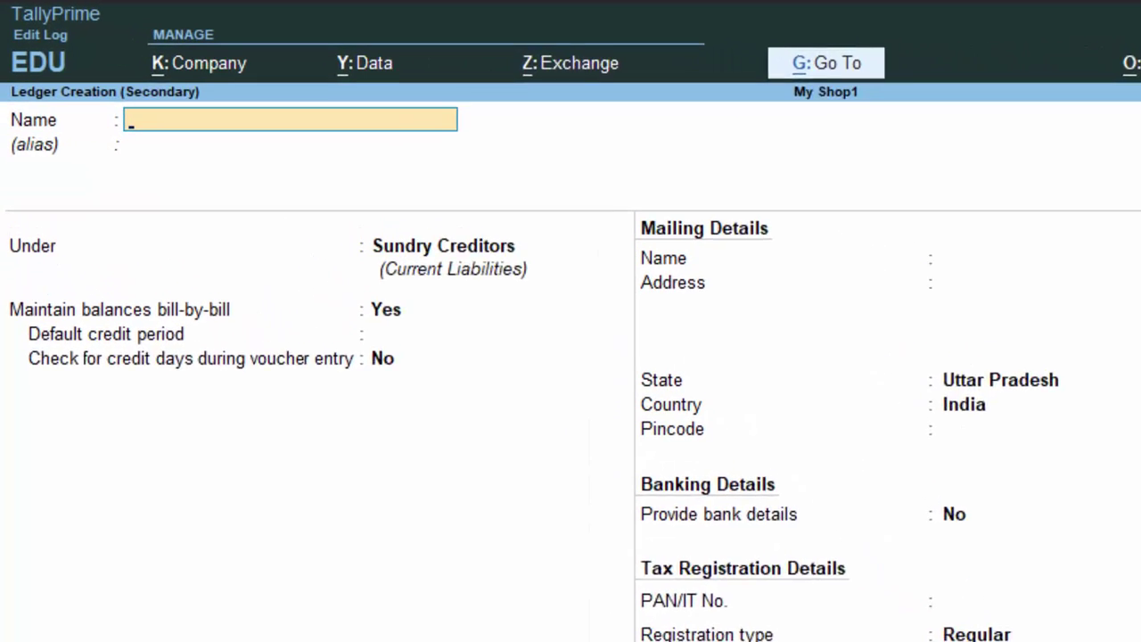
pyautogui.write('Custom')
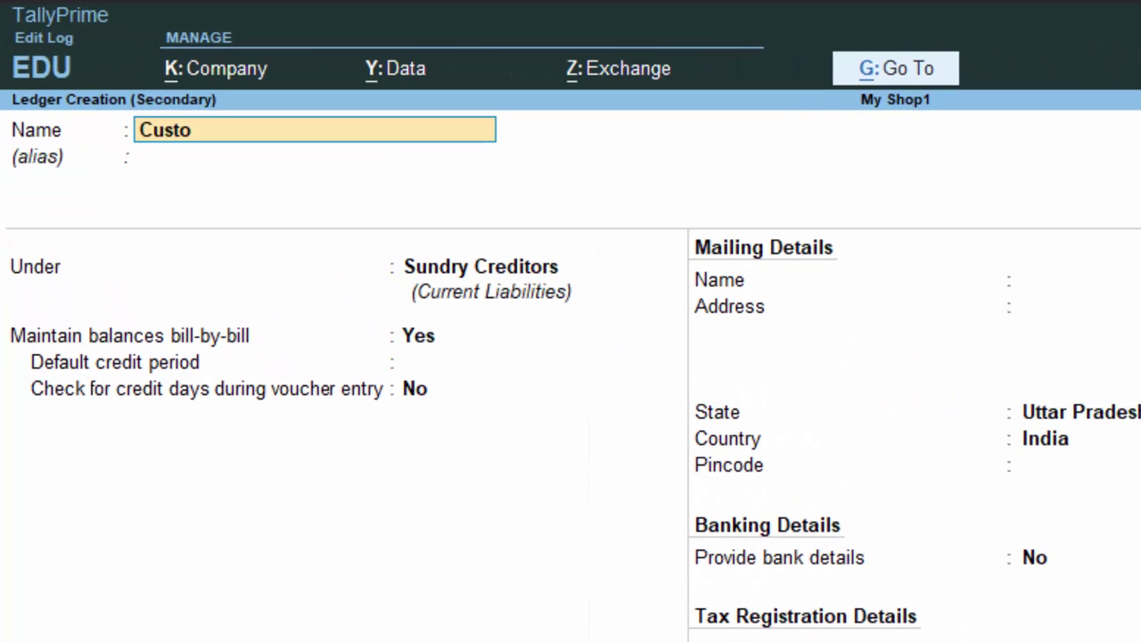
pyautogui.write('er 5')
pyautogui.press('Return')
pyautogui.press('Return')
pyautogui.write('S')
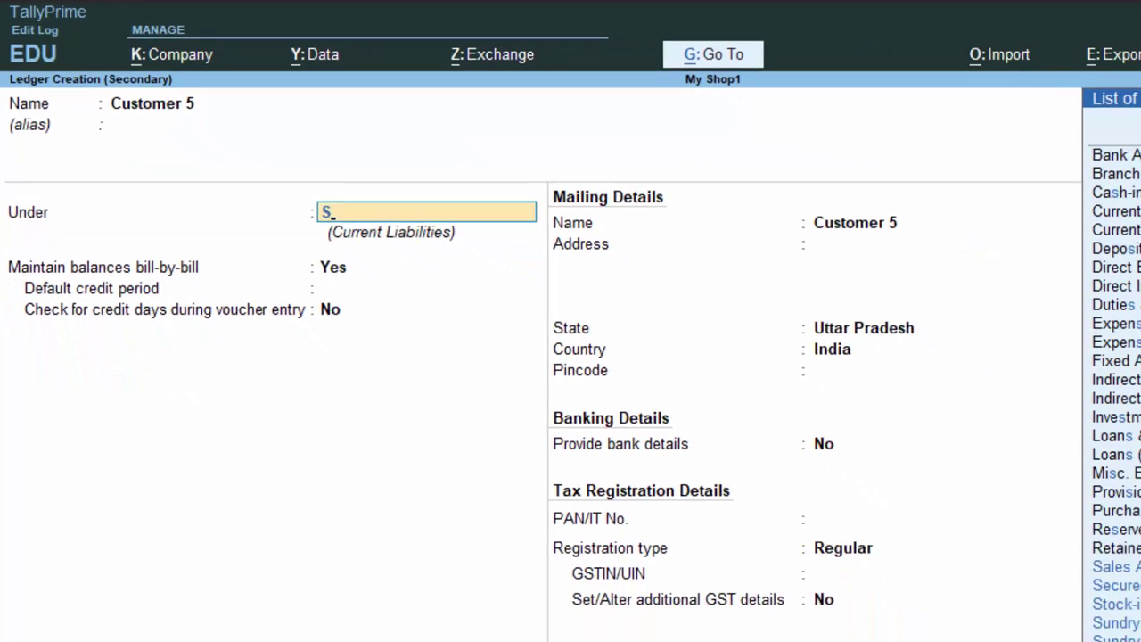
pyautogui.press('Down')
pyautogui.press('Down')
pyautogui.press('Down')
pyautogui.press('Down')
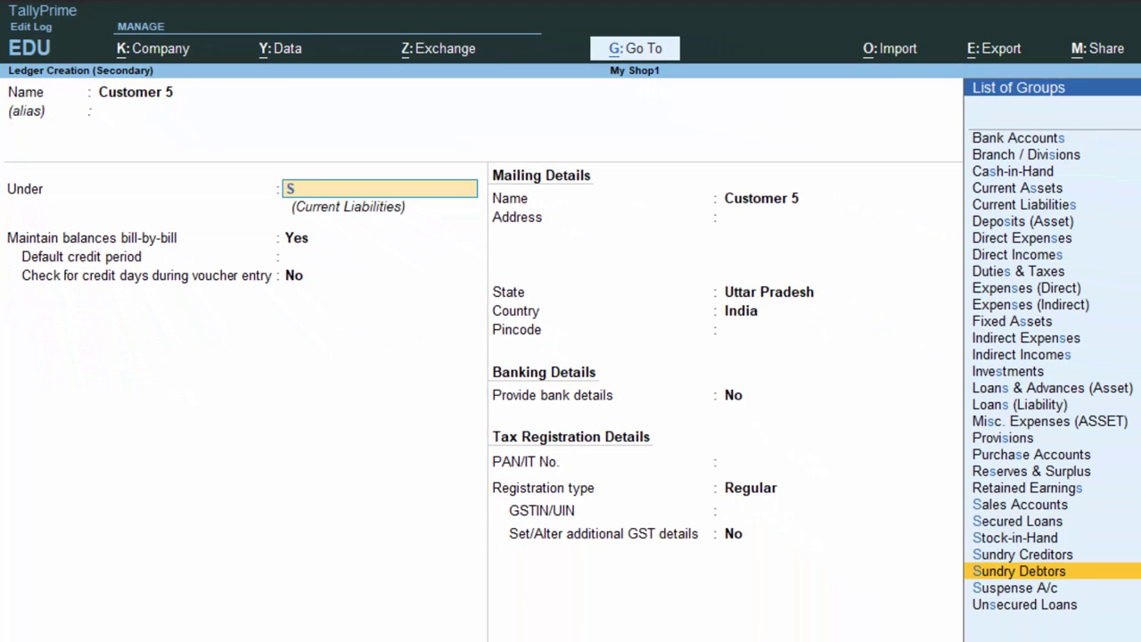
pyautogui.press('Return')
# Set Maintain balances bill-by-bill to No for the Customer 5 ledger.
pyautogui.press('Return')
pyautogui.press('Return')
pyautogui.press('BackSpace')
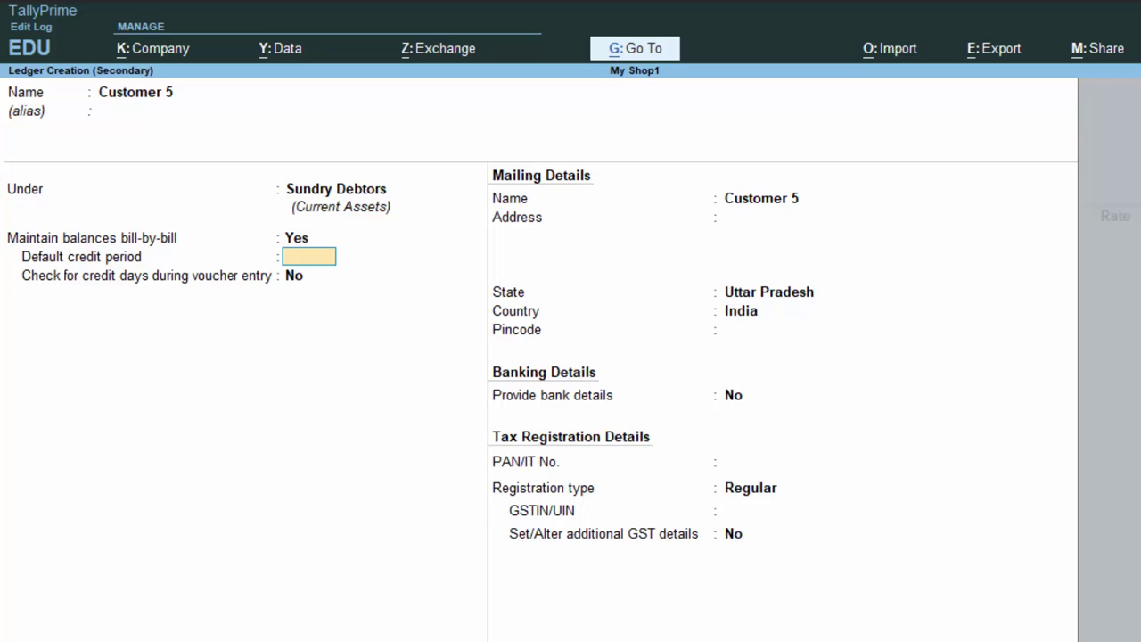
pyautogui.press('BackSpace')
pyautogui.press('BackSpace')
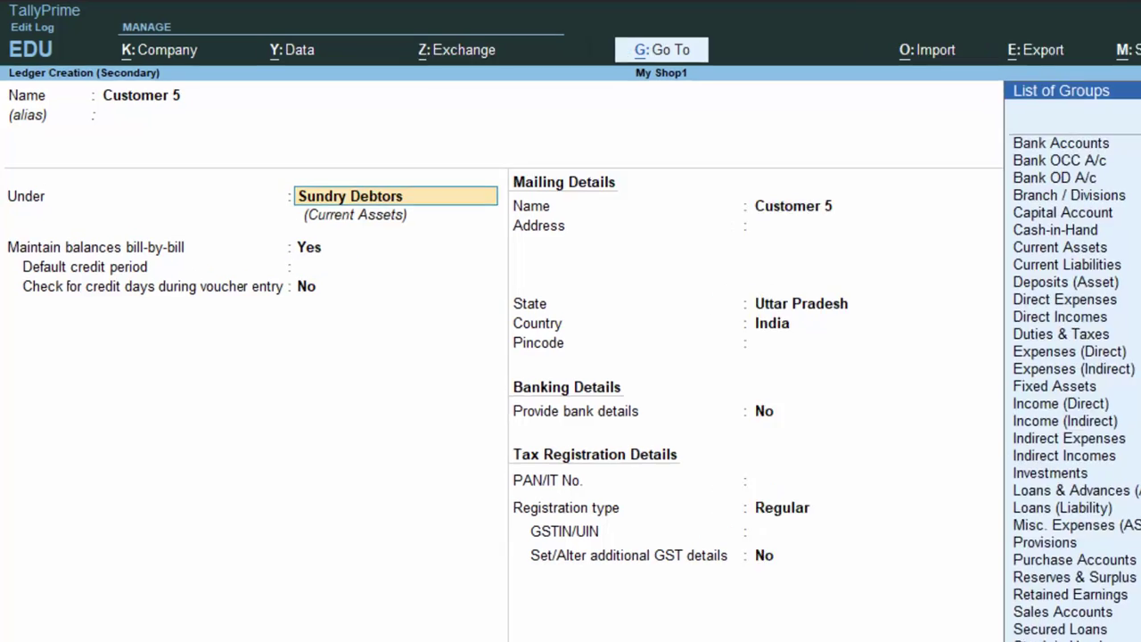
pyautogui.press('Return')
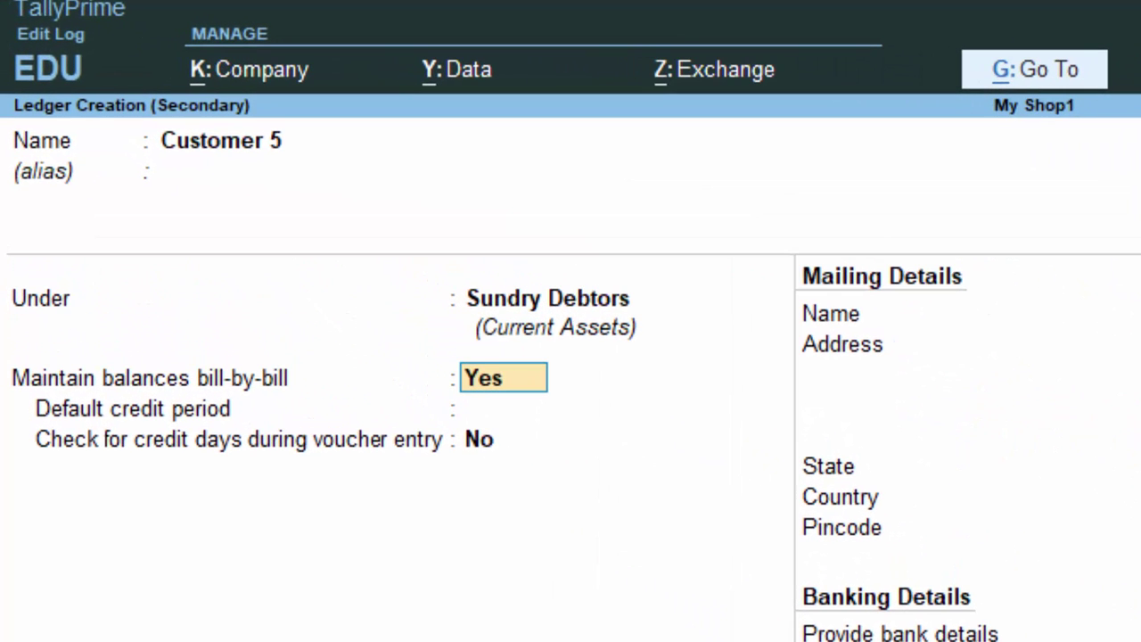
pyautogui.press('Return')
pyautogui.press('Return')
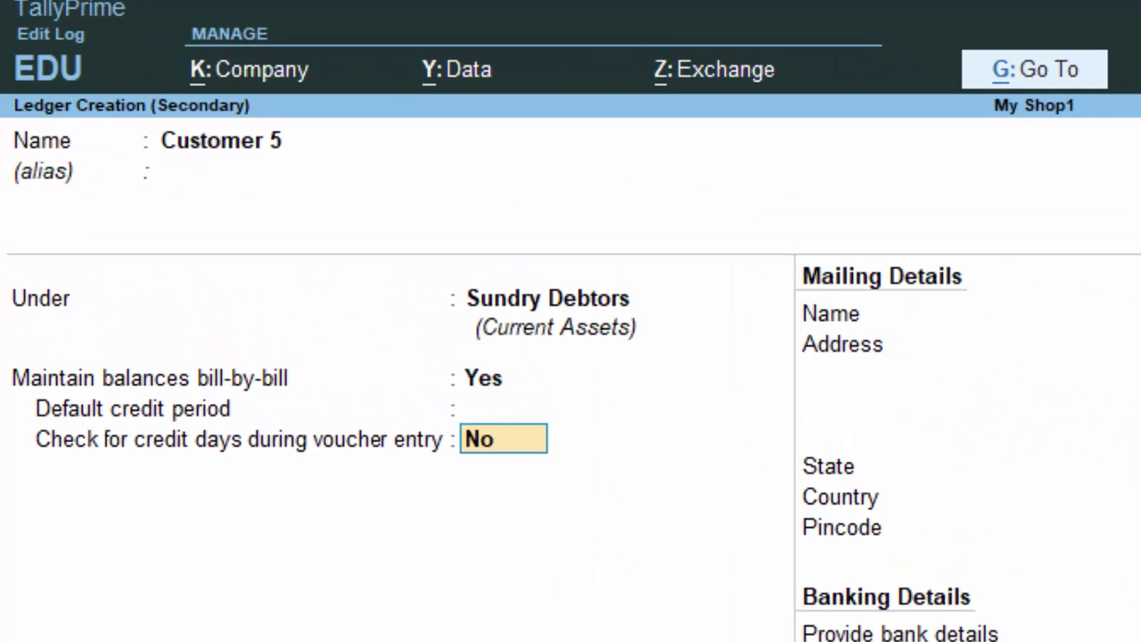
pyautogui.press('BackSpace')
pyautogui.press('BackSpace')
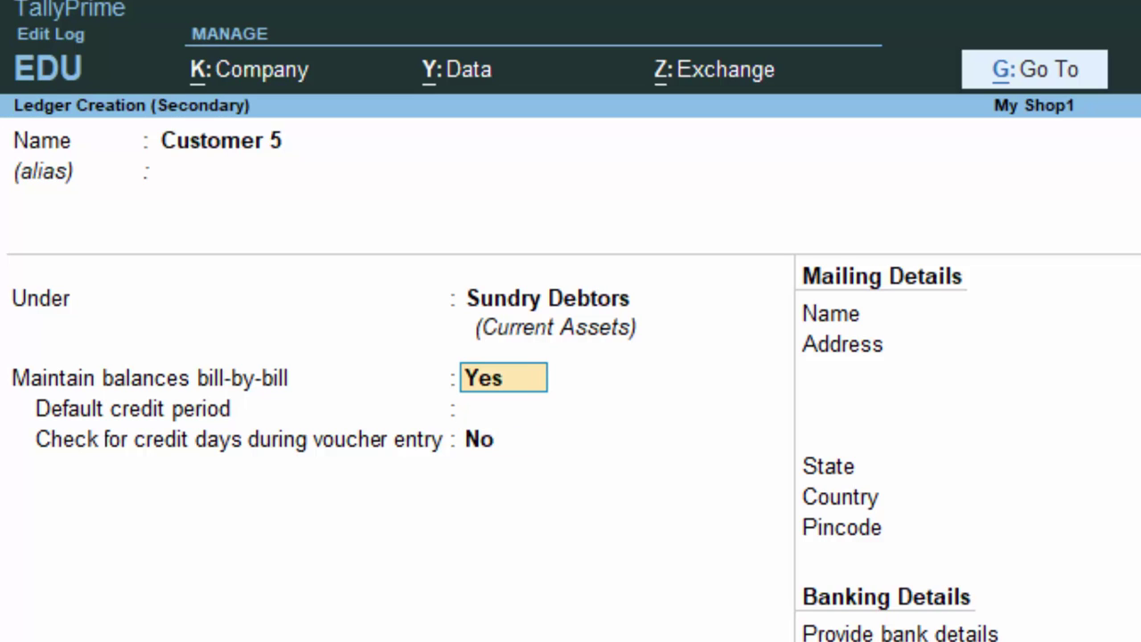
pyautogui.write('n')
pyautogui.press('Return')
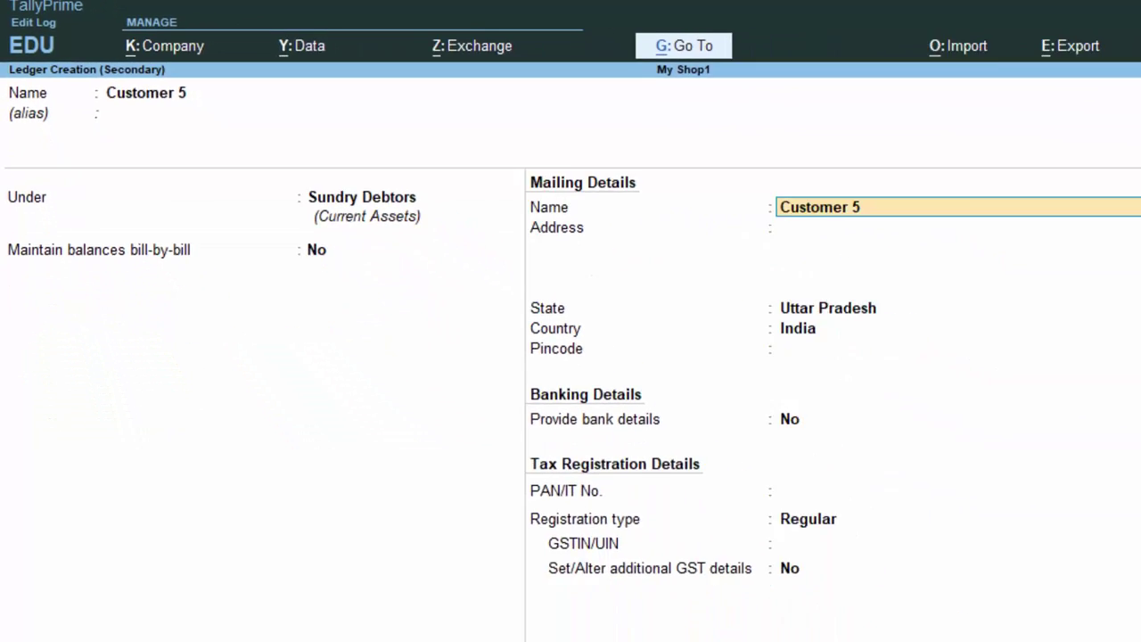
# Keep Uttar Pradesh, India and Regular registration for Customer 5, leave the other details blank, and save the ledger.
pyautogui.press('Return')
pyautogui.press('Return')
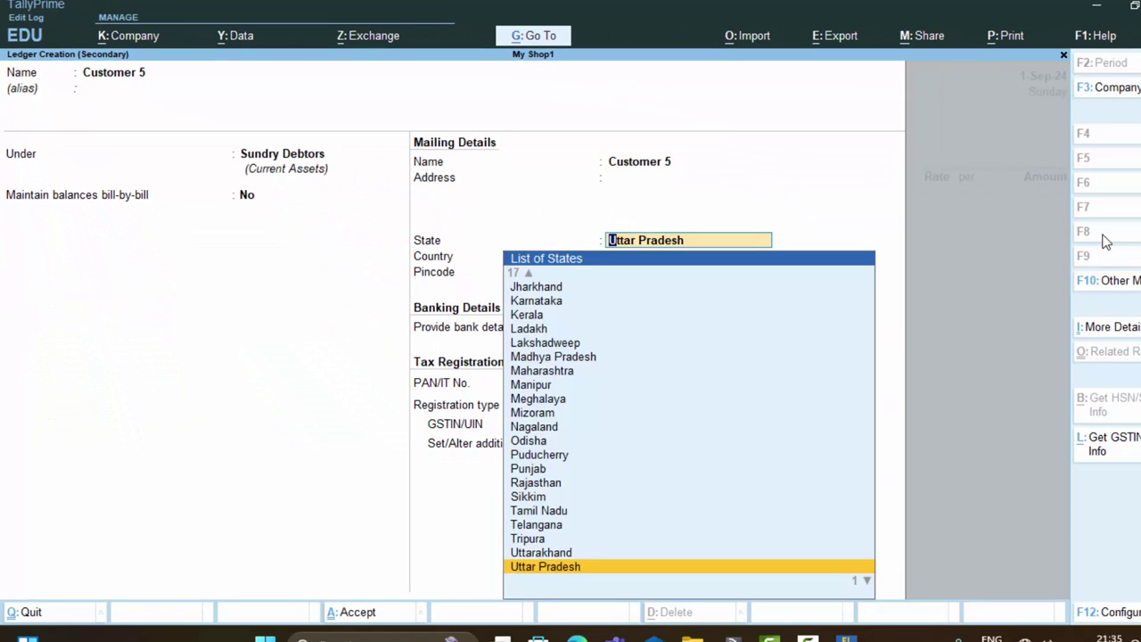
pyautogui.press('Return')
pyautogui.press('Return')
pyautogui.press('Return')
pyautogui.press('Return')
pyautogui.press('Return')
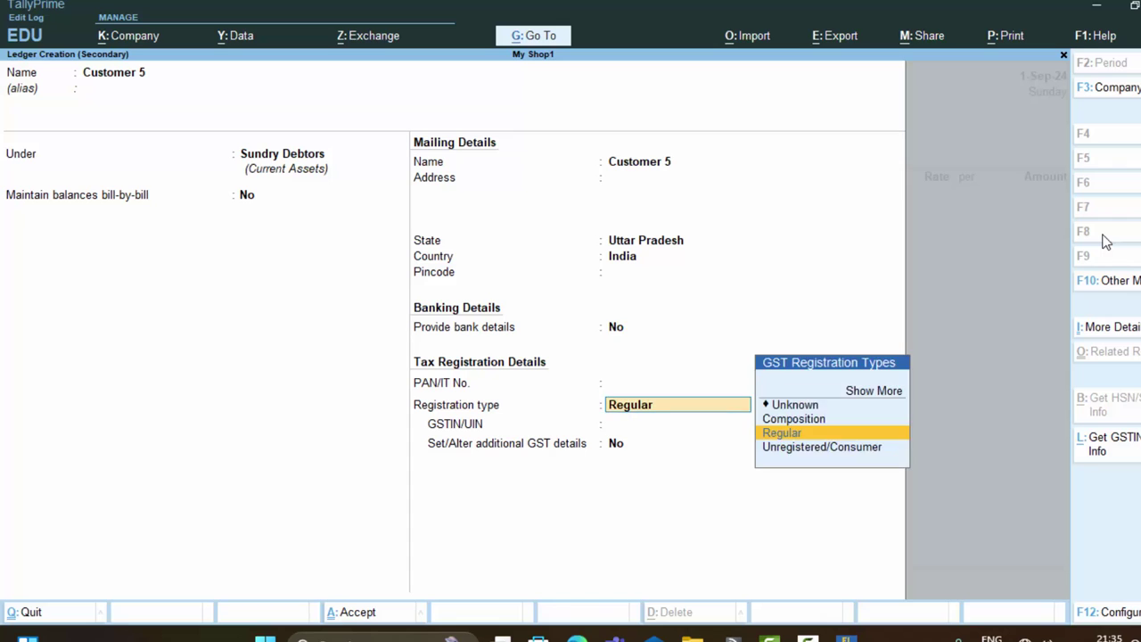
pyautogui.press('Return')
pyautogui.press('Return')
pyautogui.press('Return')
pyautogui.press('Return')
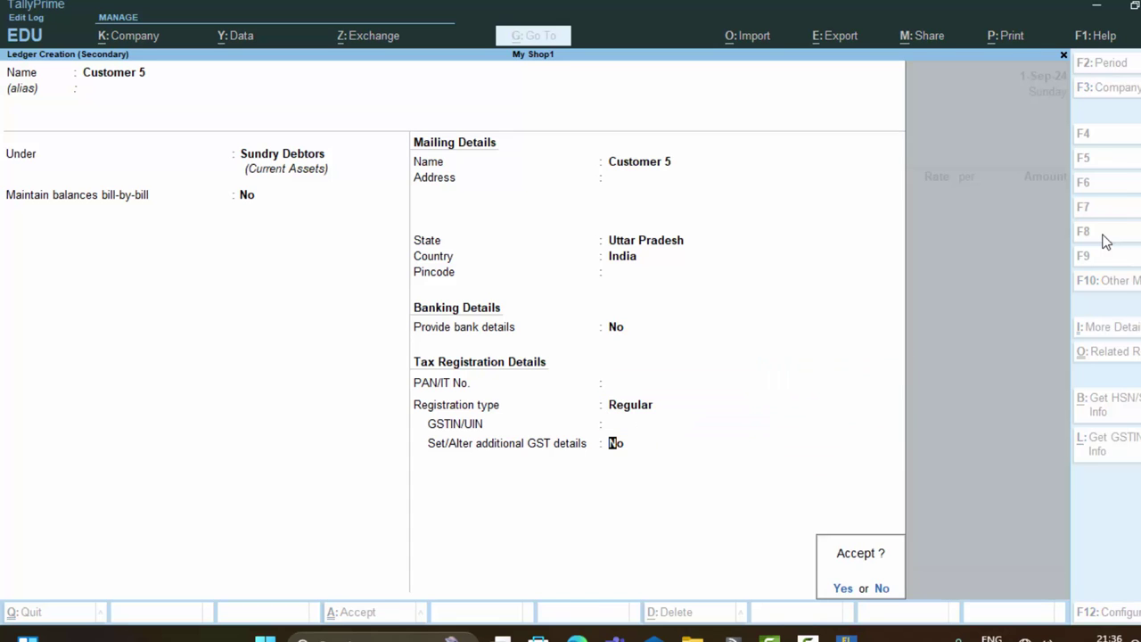
pyautogui.press('Return')
# Leave the dispatch details blank, accept the party details for Customer 5, and choose Sales as the sales ledger.
pyautogui.press('Return')
pyautogui.press('Return')
pyautogui.press('Return')
pyautogui.press('Return')
pyautogui.press('Return')
pyautogui.press('Return')
pyautogui.press('Return')
pyautogui.press('Return')
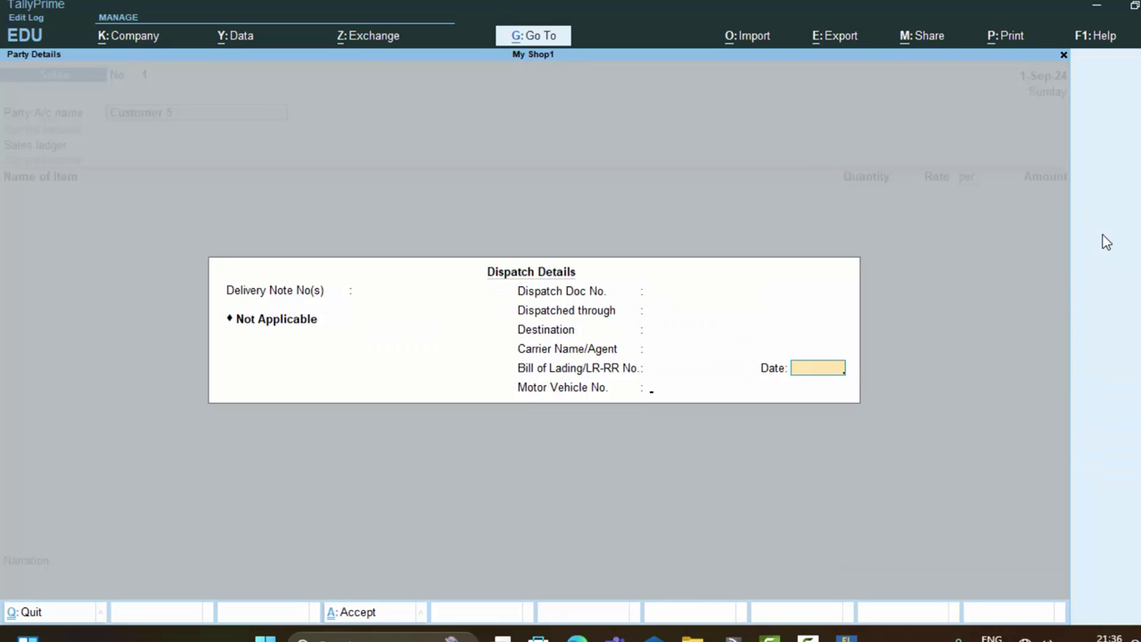
pyautogui.press('Return')
pyautogui.press('Return')
pyautogui.press('Return')
pyautogui.press('Return')
pyautogui.press('Return')
pyautogui.press('Return')
pyautogui.press('Return')
pyautogui.press('Return')
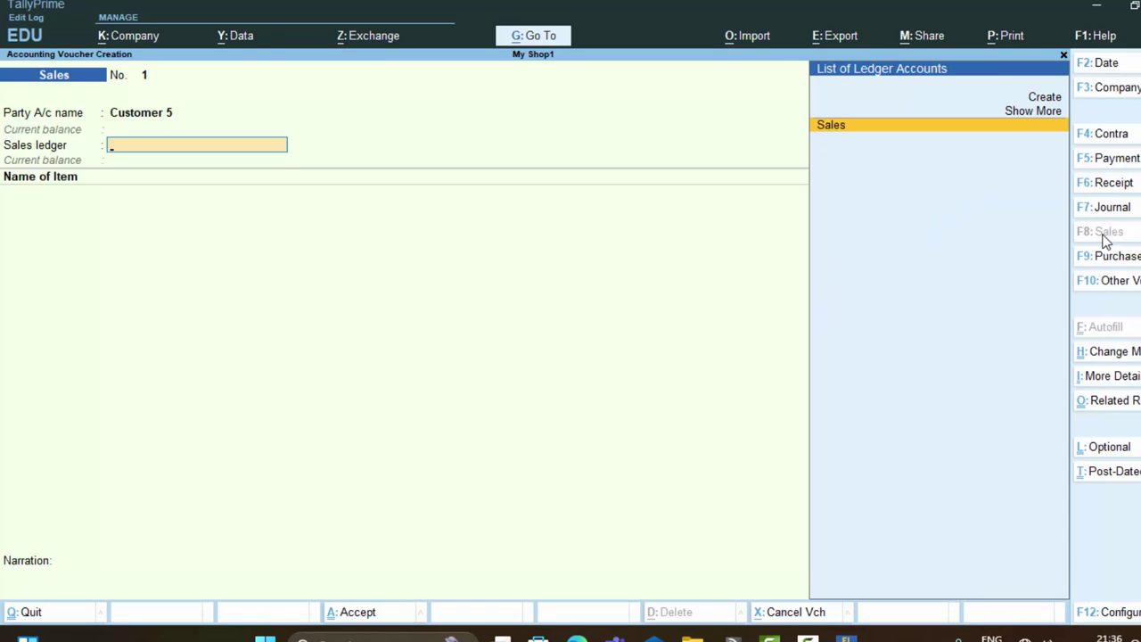
pyautogui.press('Return')
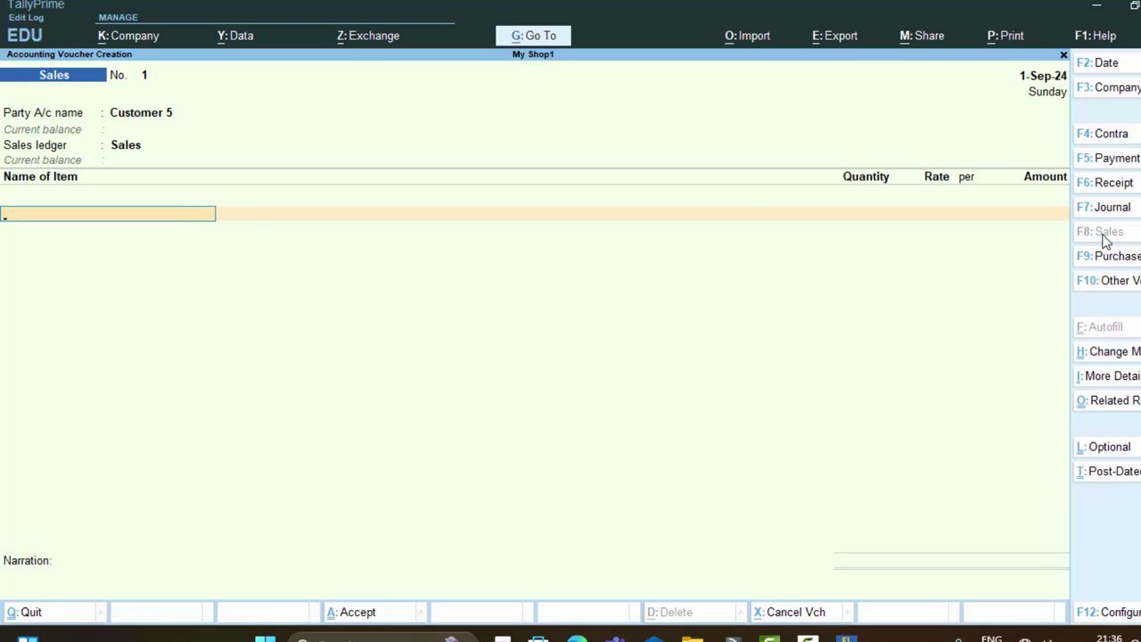
# Add 50 nos of Keyboard at a rate of 350.00 with tracking number Not Applicable, and end the item allocation.
pyautogui.press('Return')
pyautogui.press('Return')
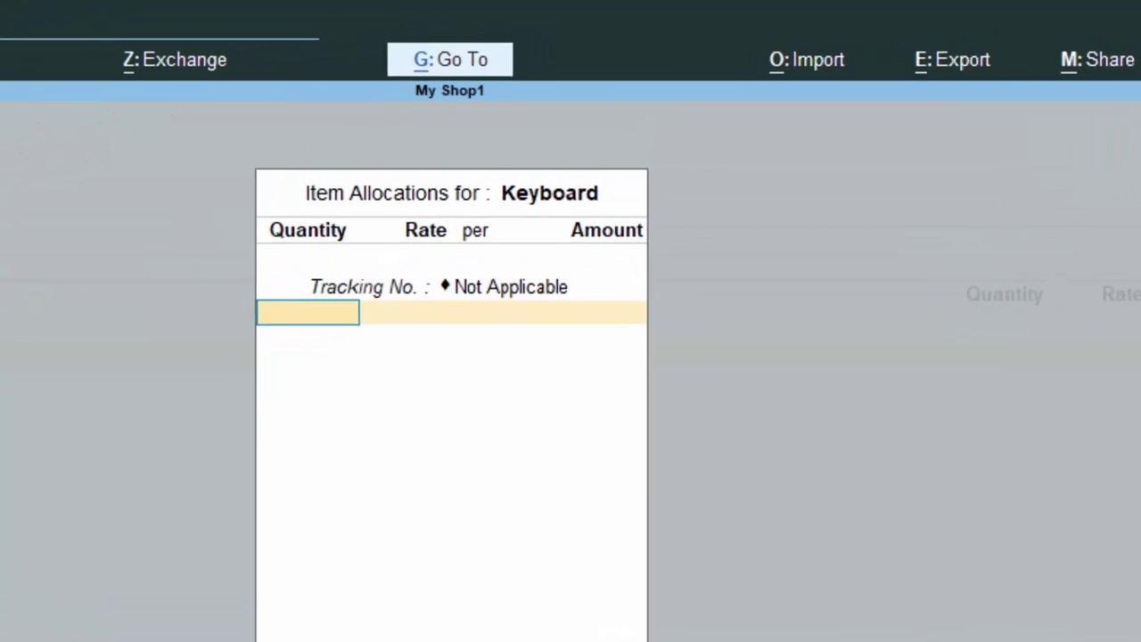
pyautogui.write('50')
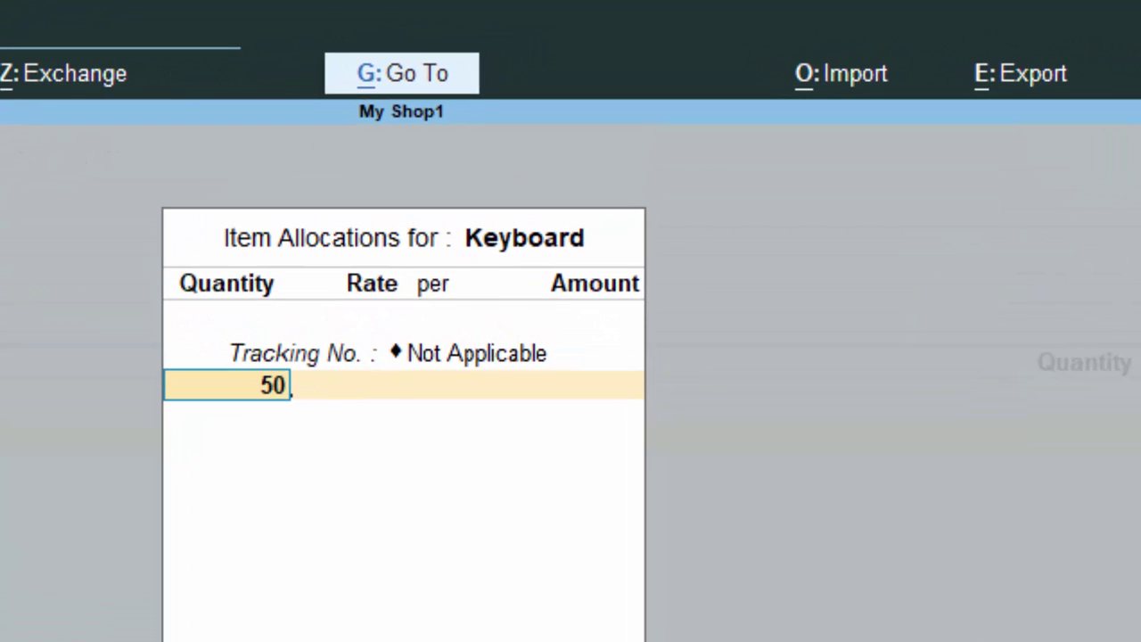
pyautogui.press('Return')
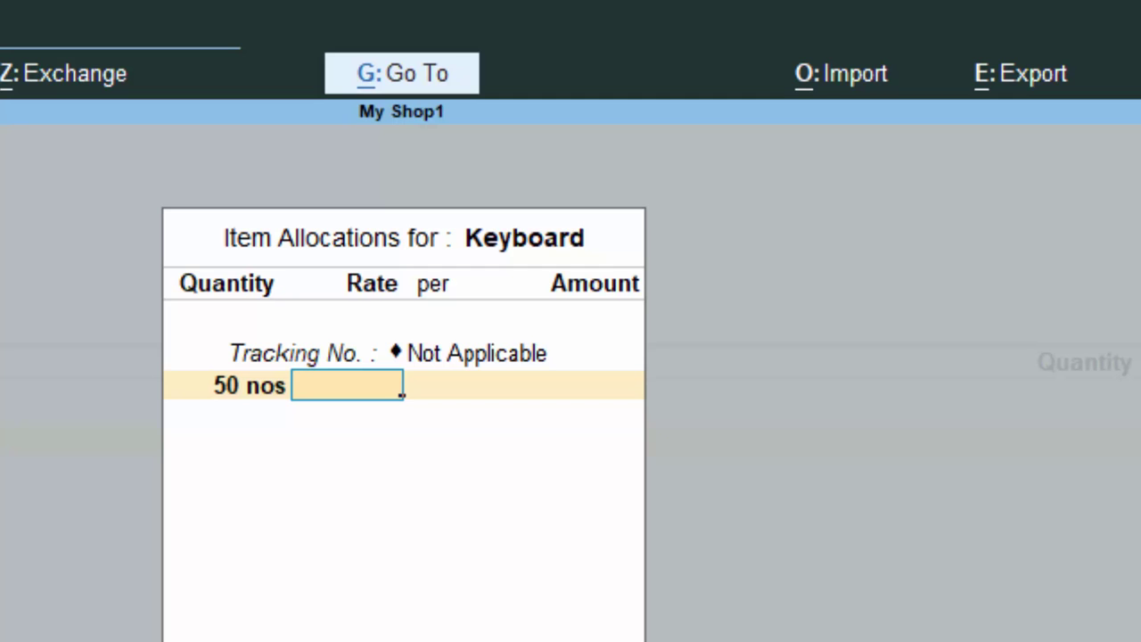
pyautogui.write('350')
pyautogui.press('Return')
pyautogui.press('Return')
pyautogui.press('Return')
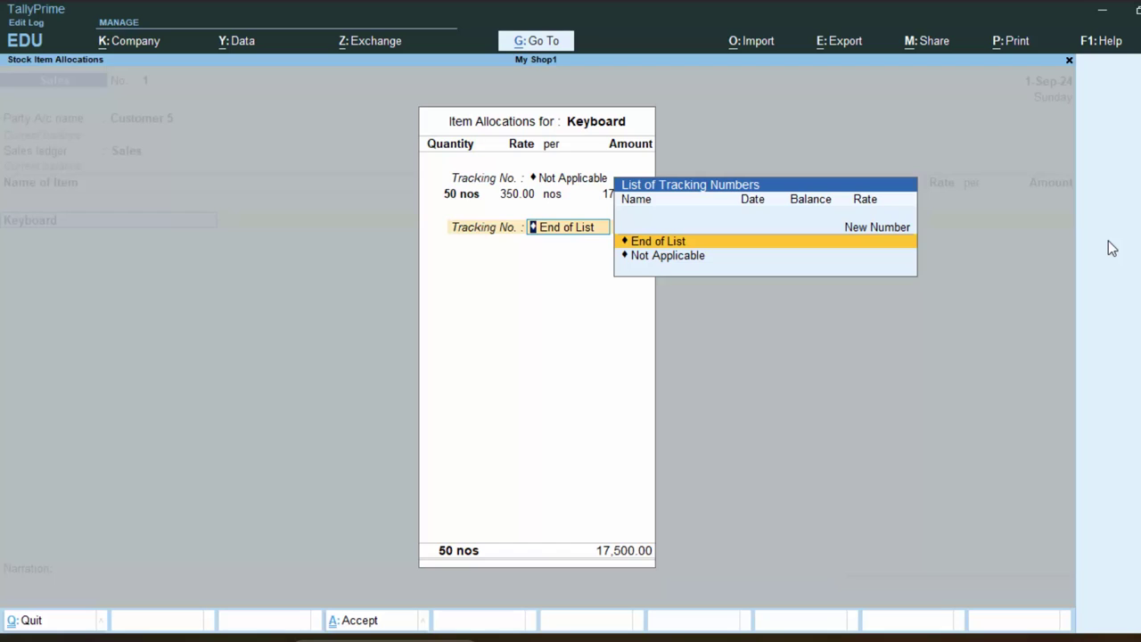
pyautogui.press('Return')
pyautogui.press('Return')
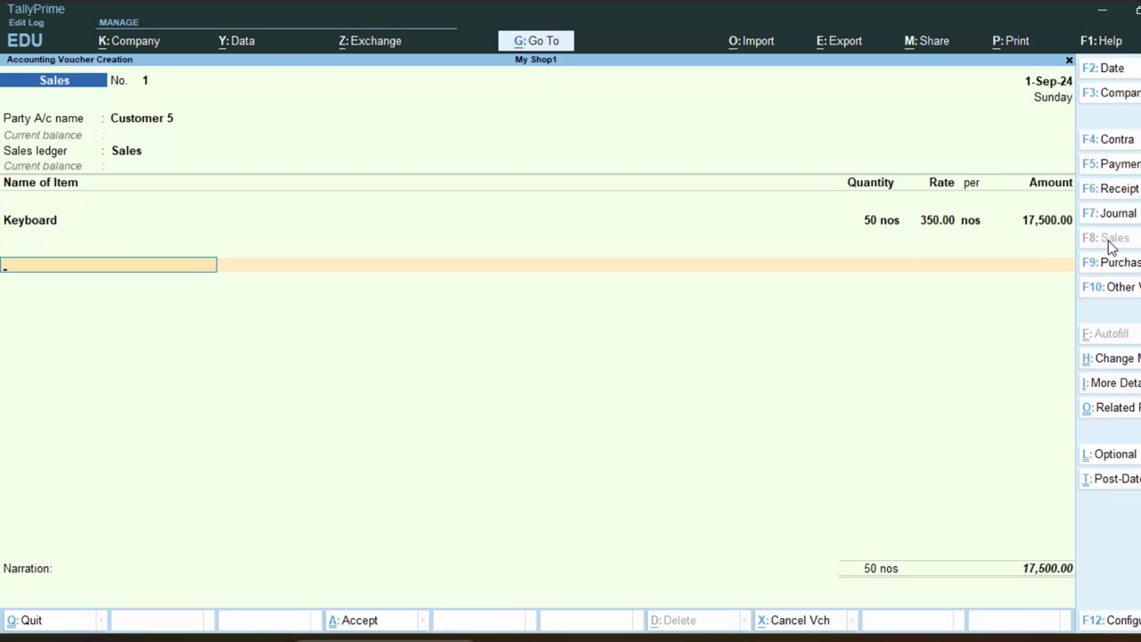
# Add the Cgst and Sgst ledgers to the sale, leave the narration blank, and save the sales voucher.
pyautogui.write('C')
pyautogui.press('Return')
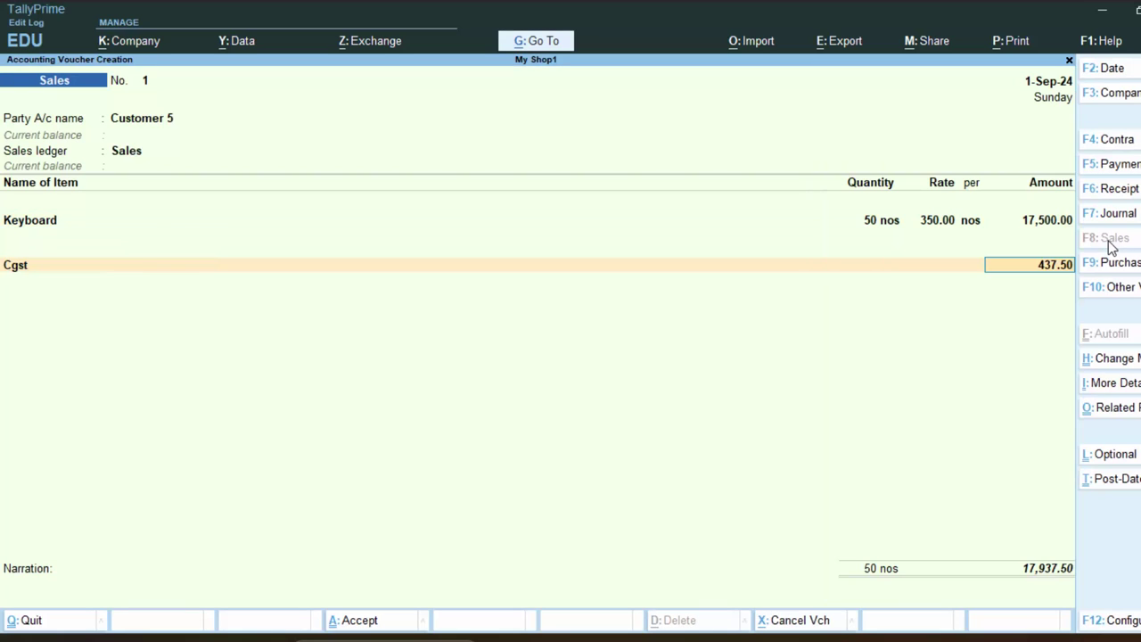
pyautogui.press('Return')
pyautogui.write('S')
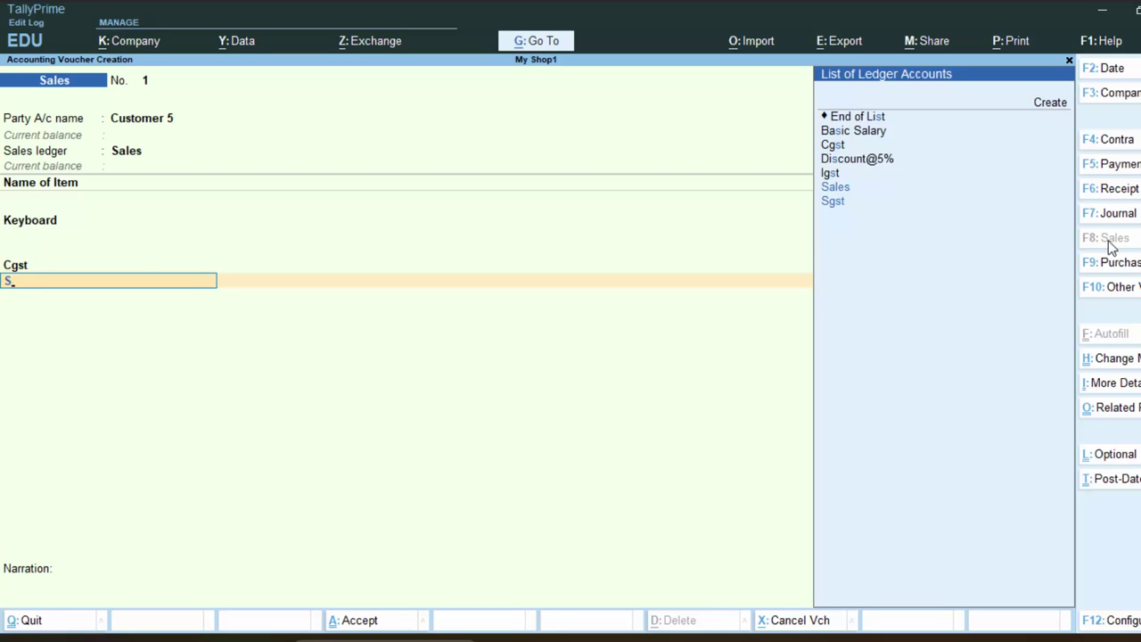
pyautogui.write('g')
pyautogui.press('Return')
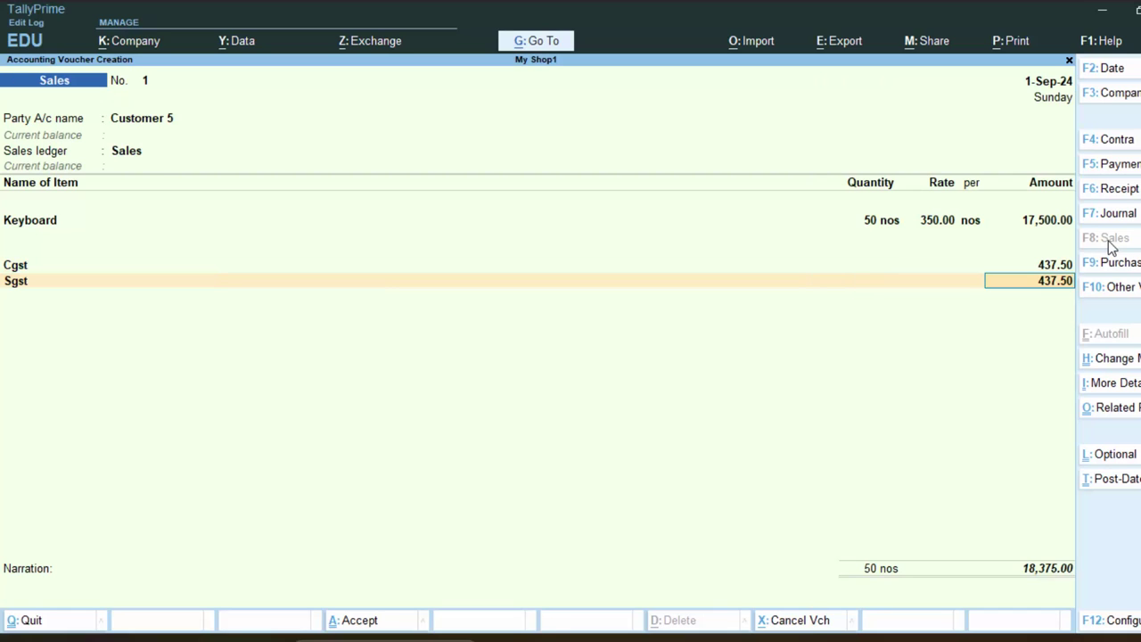
pyautogui.press('Return')
pyautogui.press('Return')
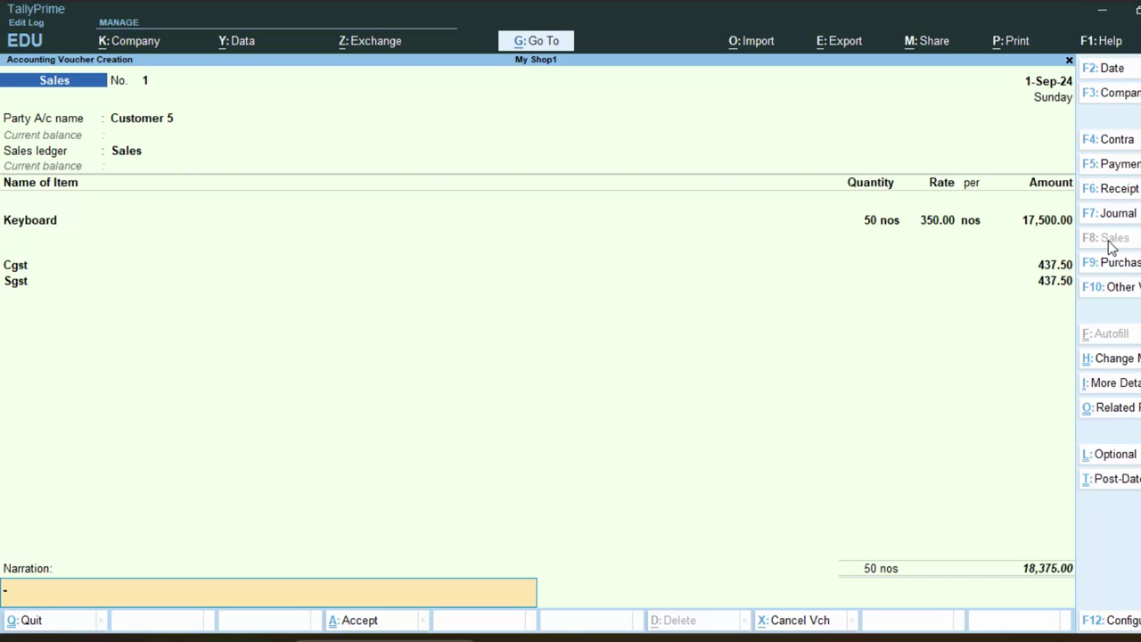
pyautogui.press('Return')
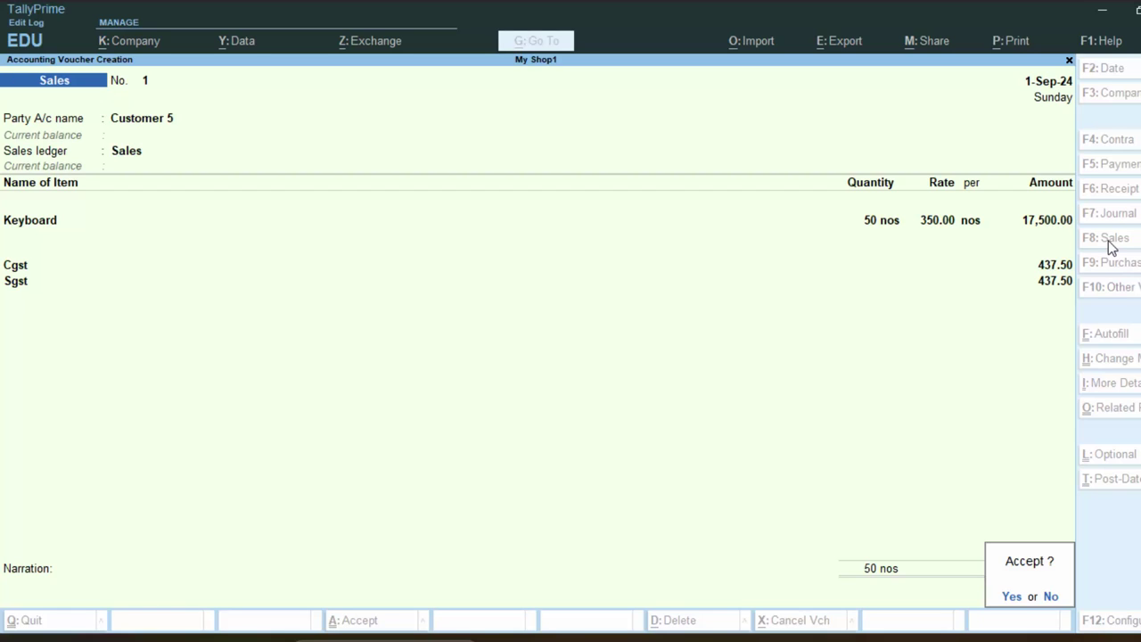
pyautogui.press('Return')
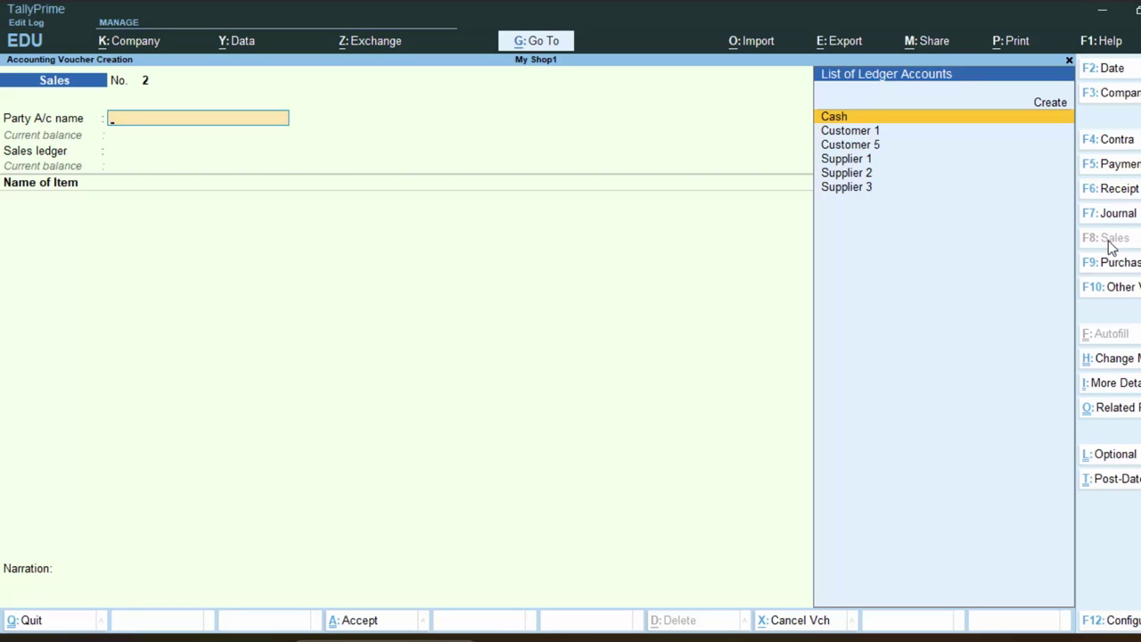
pyautogui.click(1117, 189)
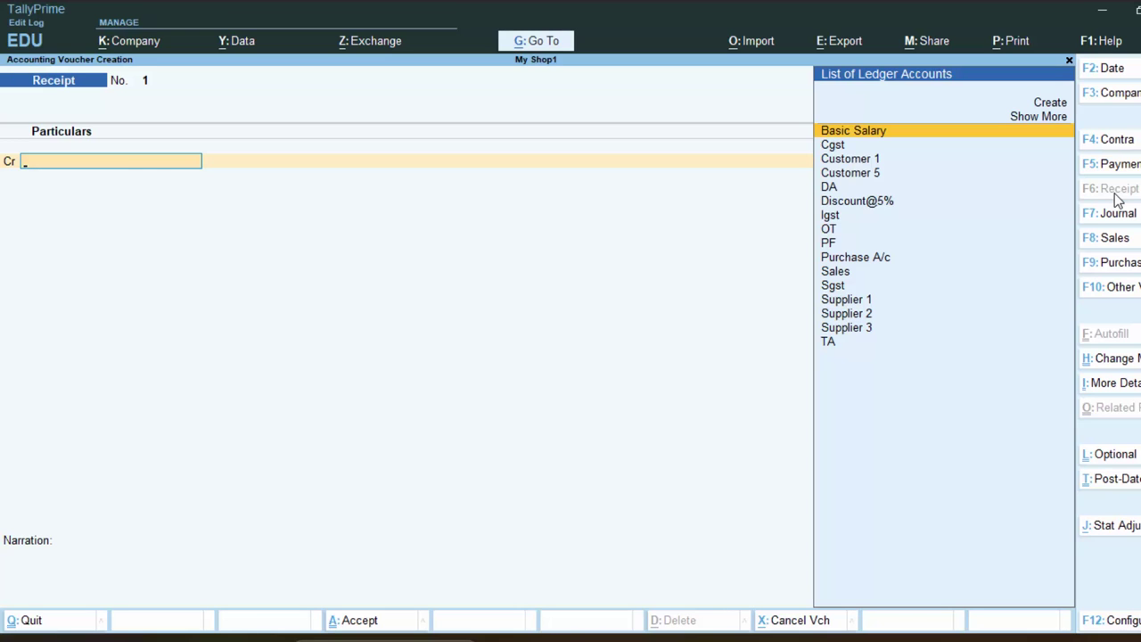
pyautogui.press('Down')
pyautogui.press('Down')
pyautogui.press('Down')
pyautogui.press('Return')
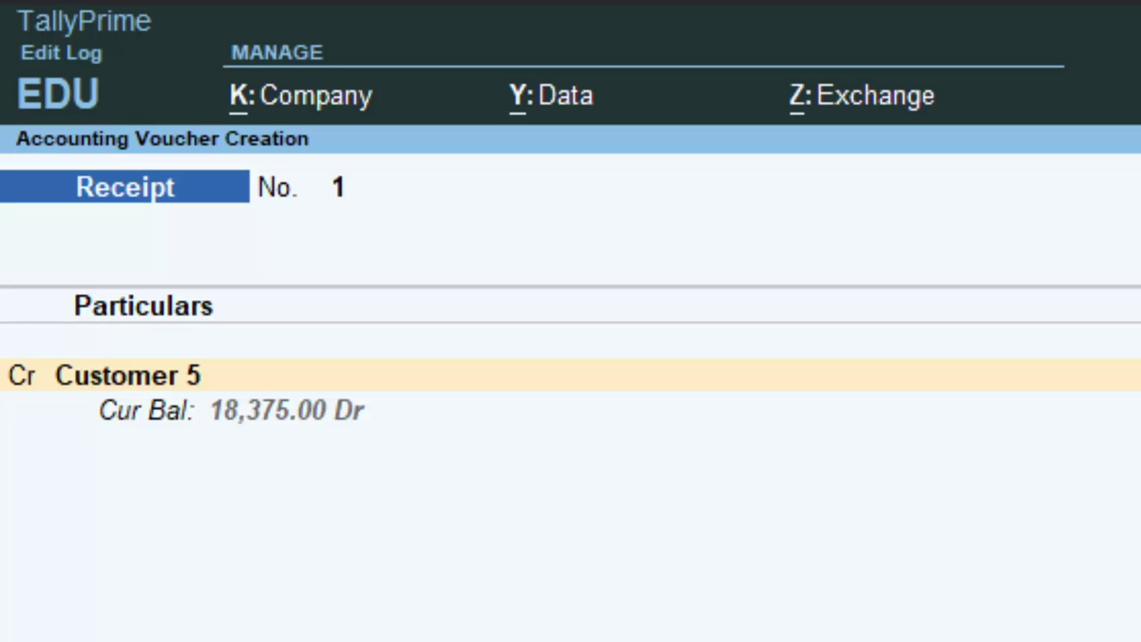
pyautogui.press('Return')
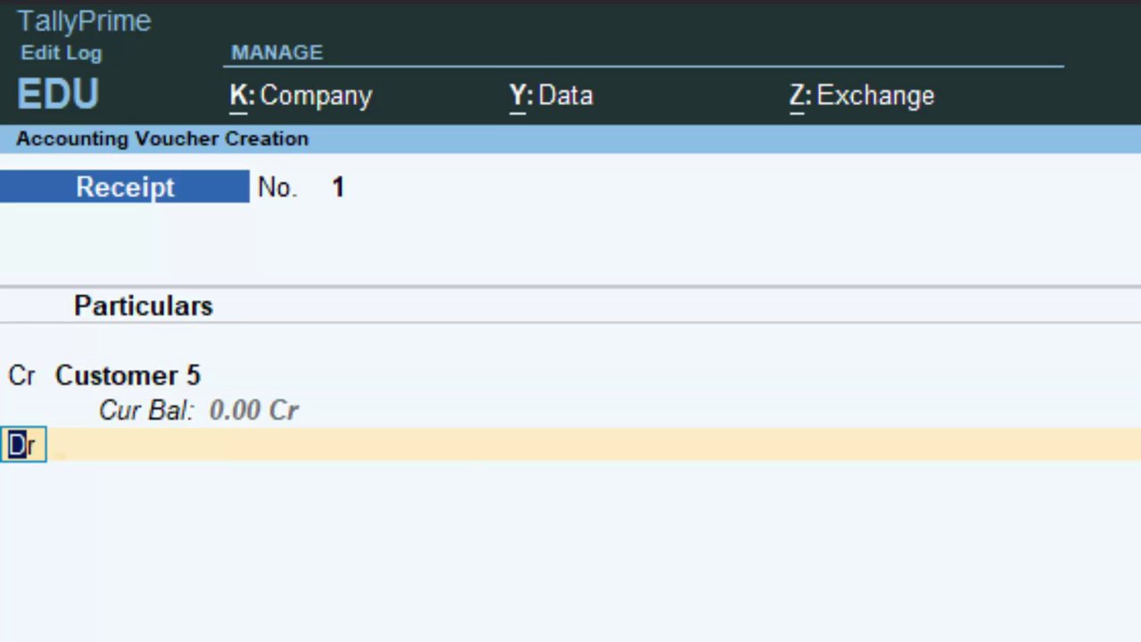
pyautogui.press('Return')
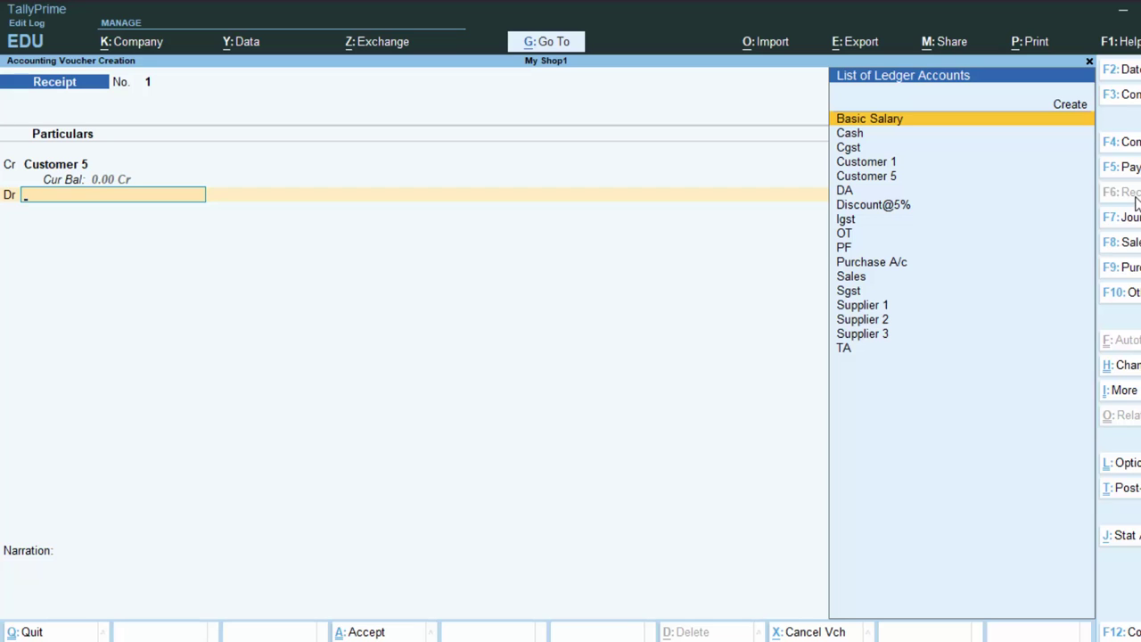
pyautogui.press('Escape')
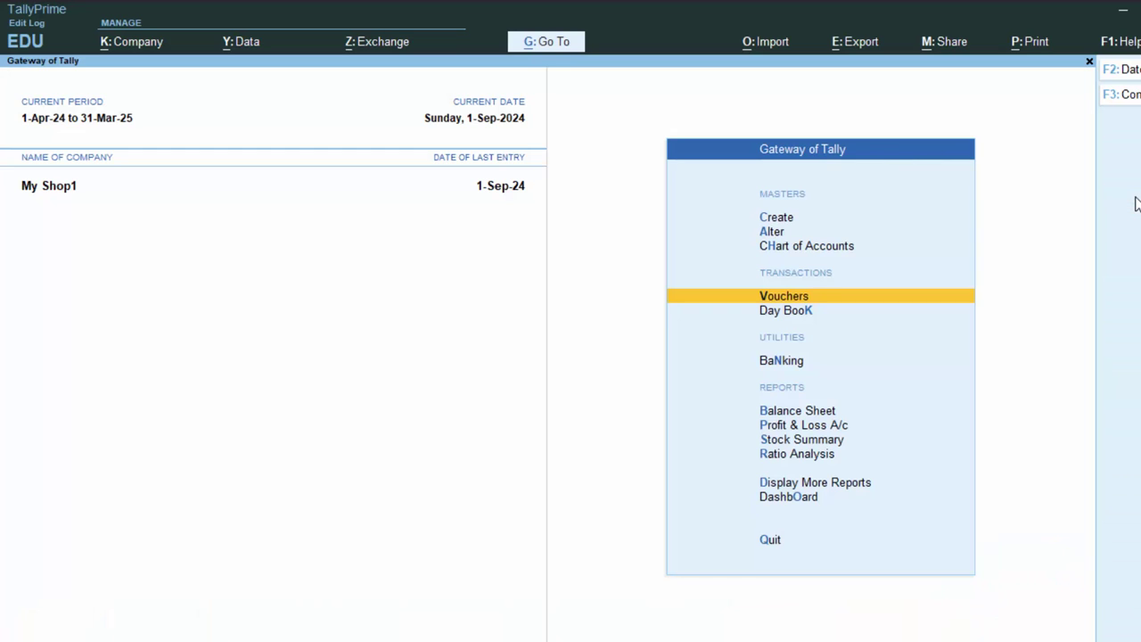
# Open the Customer 5 sales voucher from the Day Book for alteration.
pyautogui.press('k')
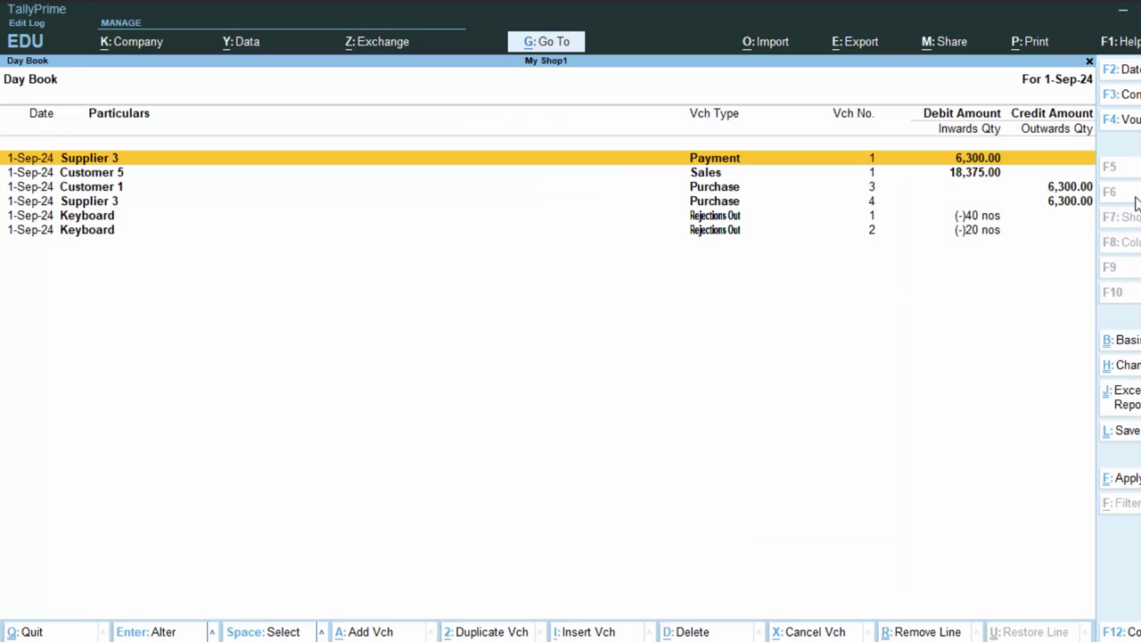
pyautogui.press('Down')
pyautogui.press('Return')
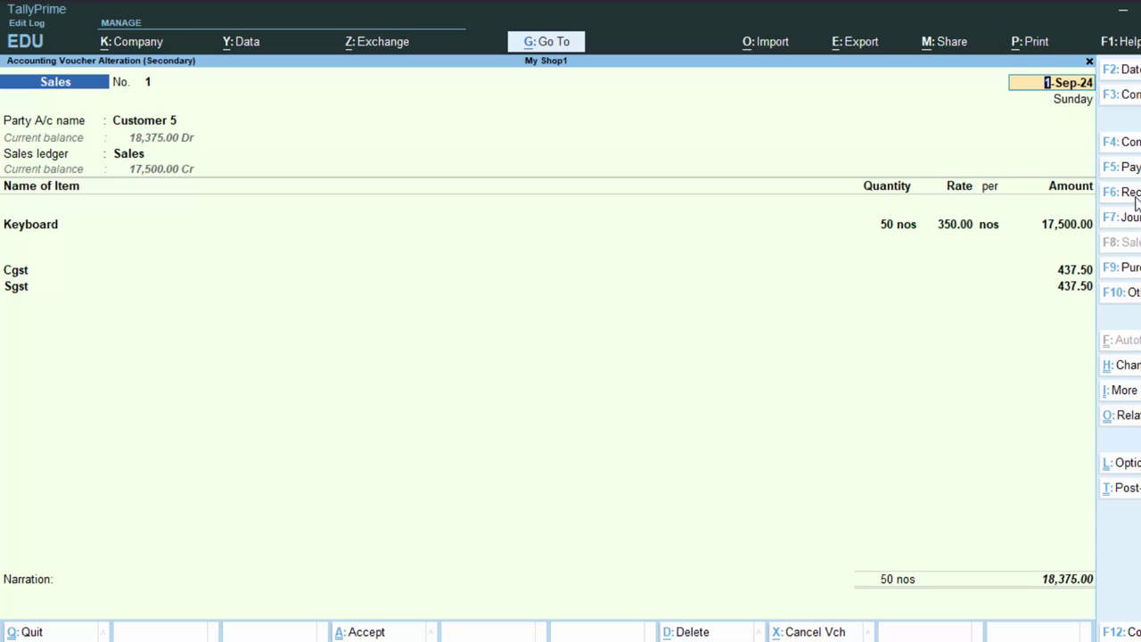
# Review the sales voucher's dispatch details, Customer 5 party details and sales ledger, and return to the Gateway of Tally.
pyautogui.press('Return')
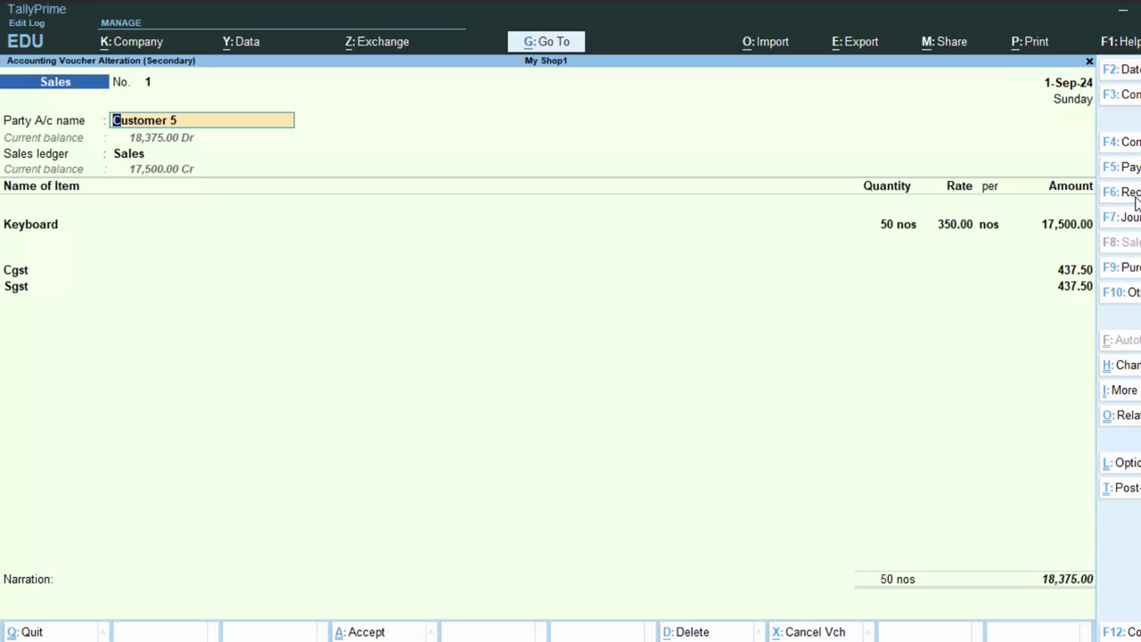
pyautogui.press('Return')
pyautogui.press('Return')
pyautogui.press('Return')
pyautogui.press('Return')
pyautogui.press('Return')
pyautogui.press('Return')
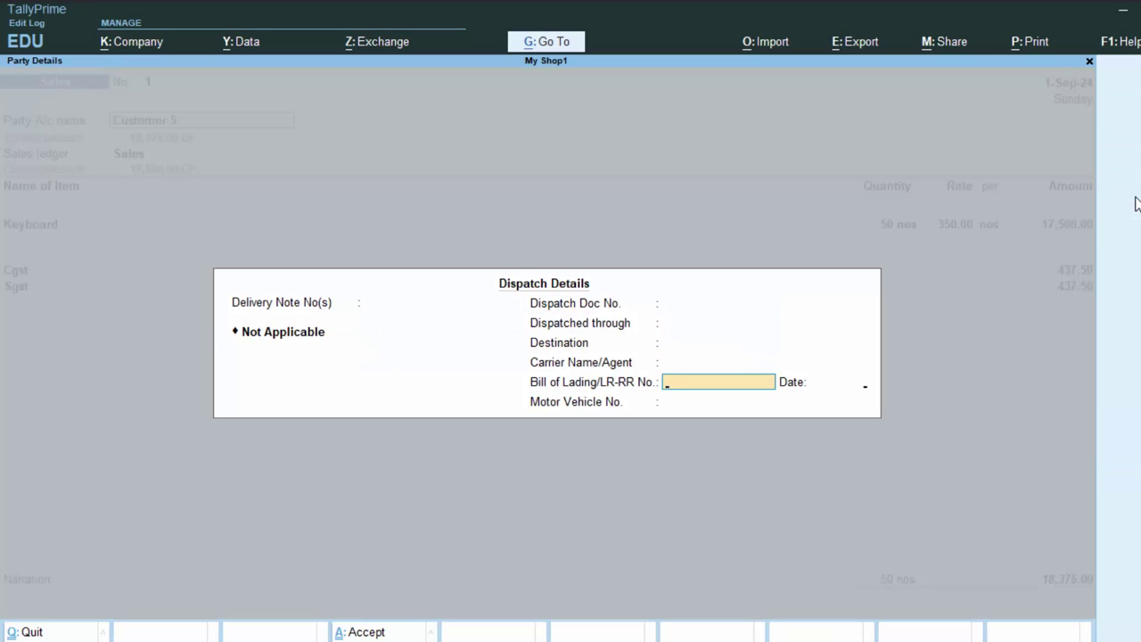
pyautogui.press('Return')
pyautogui.press('Return')
pyautogui.press('Return')
pyautogui.press('Return')
pyautogui.press('Return')
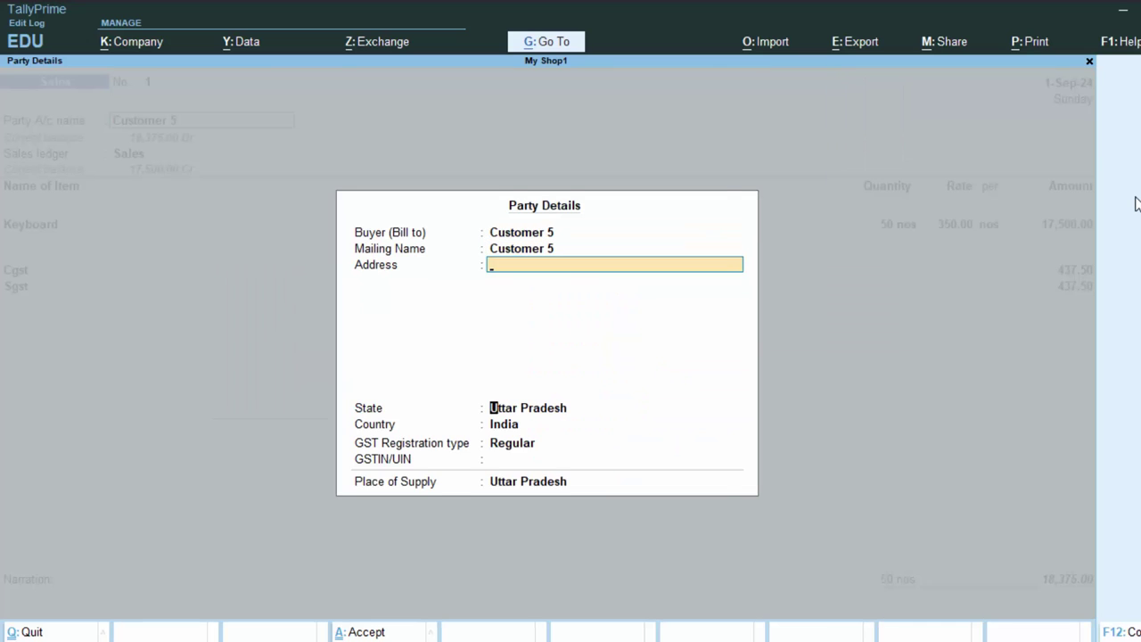
pyautogui.press('Return')
pyautogui.press('Return')
pyautogui.press('Return')
pyautogui.press('Return')
pyautogui.press('Return')
pyautogui.press('Return')
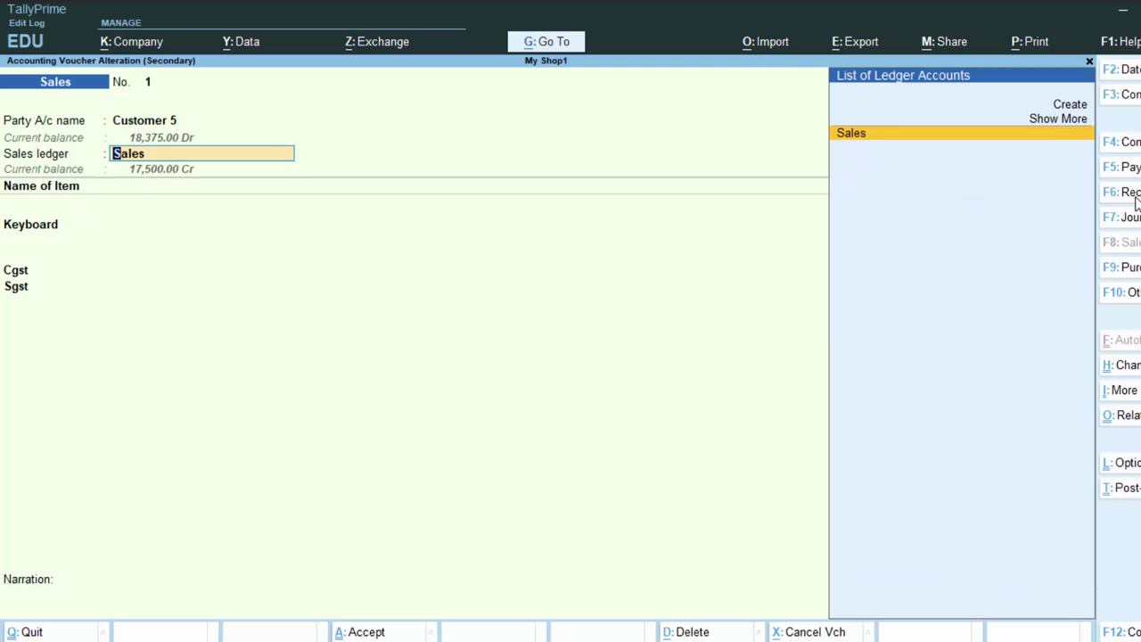
pyautogui.press('Return')
pyautogui.press('Return')
pyautogui.press('Return')
pyautogui.press('Return')
pyautogui.press('Return')
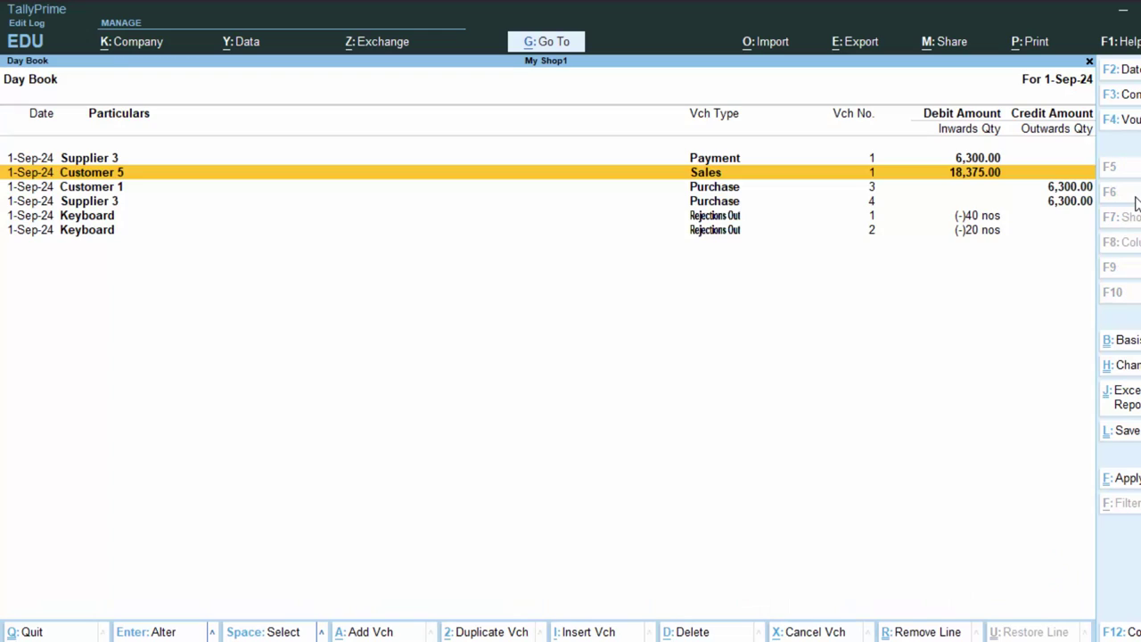
pyautogui.press('Escape')
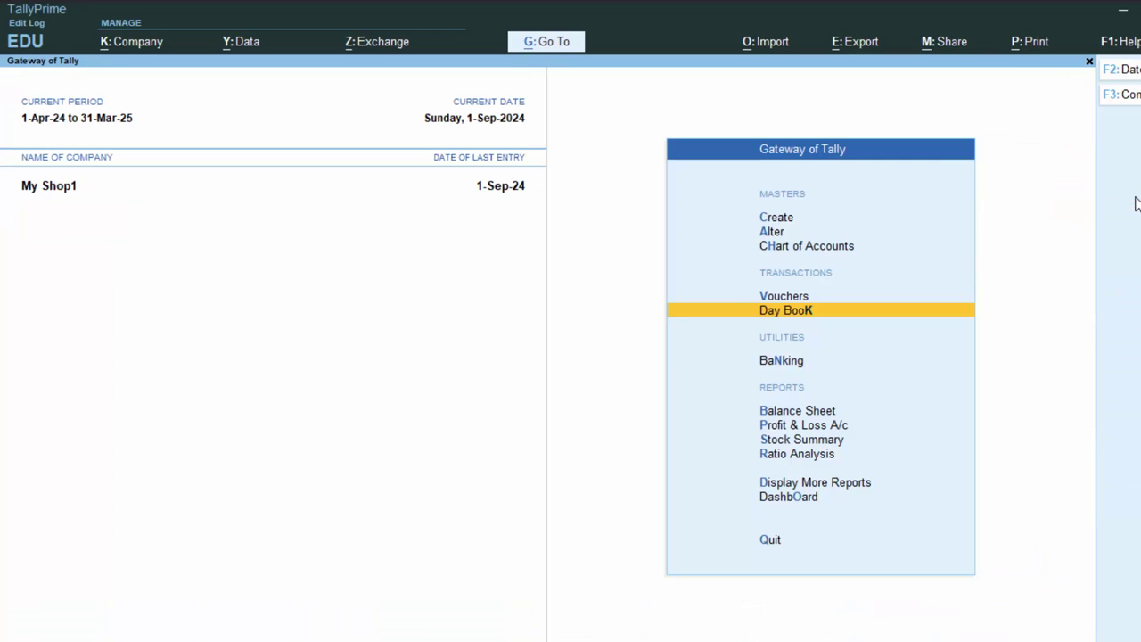
# Open the Customer 5 ledger for alteration from the accounting masters.
pyautogui.press('Up')
pyautogui.press('Up')
pyautogui.press('Up')
pyautogui.press('Return')
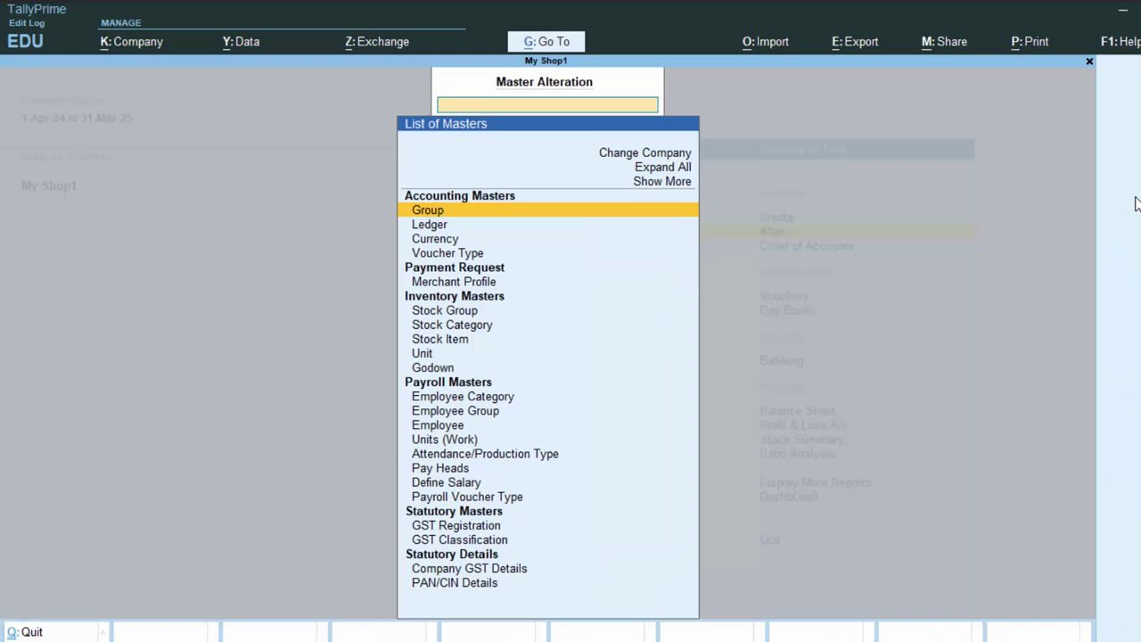
pyautogui.press('Down')
pyautogui.press('Return')
pyautogui.press('Down')
pyautogui.press('Down')
pyautogui.press('Down')
pyautogui.press('Down')
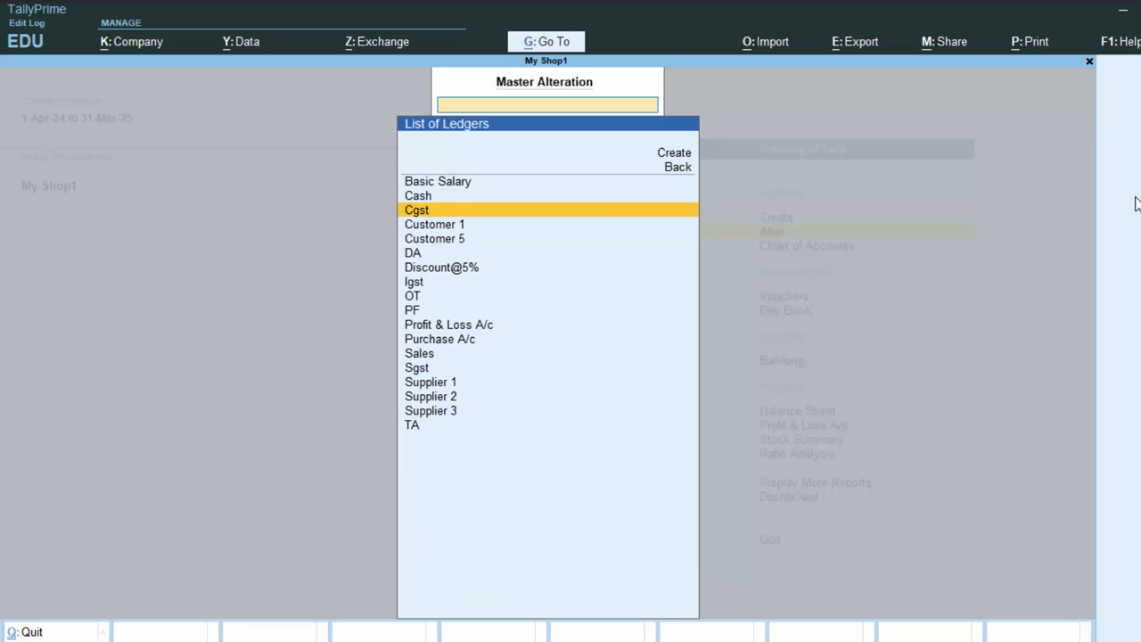
pyautogui.press('Return')
# Set Maintain balances bill-by-bill to Yes for Customer 5, save the ledger, and return to the Gateway of Tally.
pyautogui.press('Return')
pyautogui.press('Return')
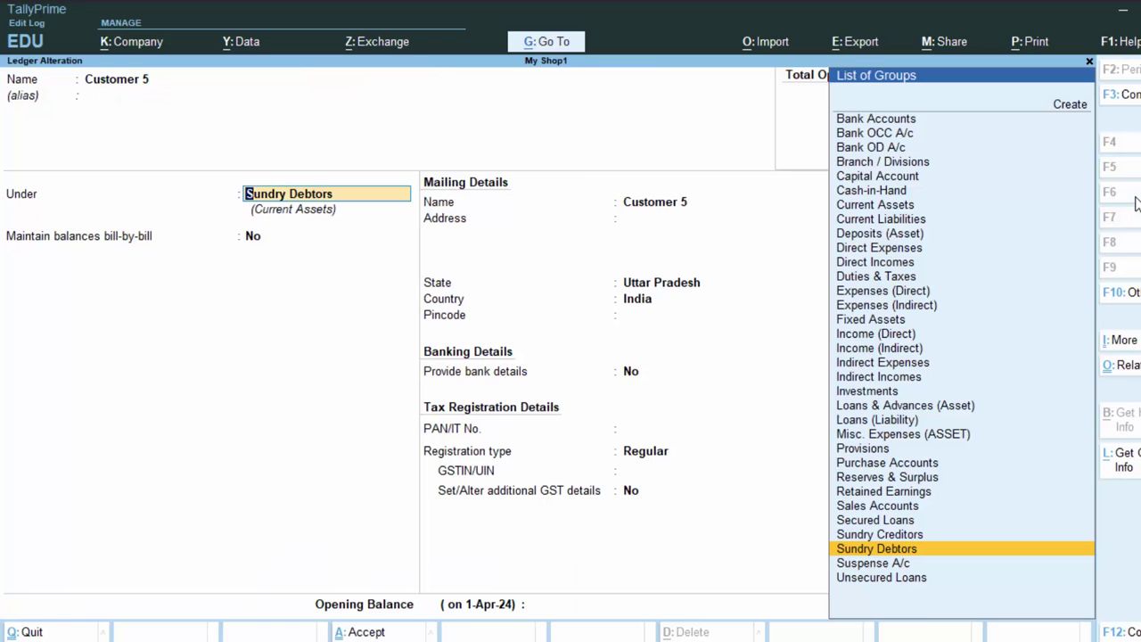
pyautogui.press('Return')
pyautogui.write('y')
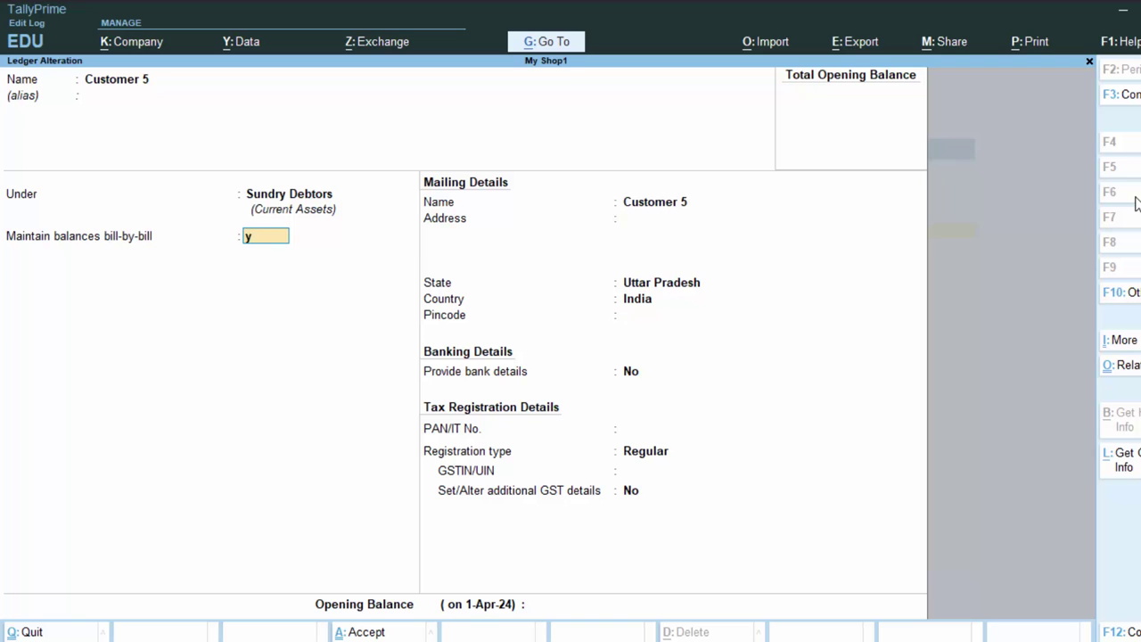
pyautogui.press('Return')
pyautogui.press('Return')
pyautogui.press('Return')
pyautogui.press('Return')
pyautogui.press('Return')
pyautogui.press('Return')
pyautogui.press('Return')
pyautogui.press('Return')
pyautogui.press('Return')
pyautogui.press('Return')
pyautogui.press('Return')
pyautogui.press('Return')
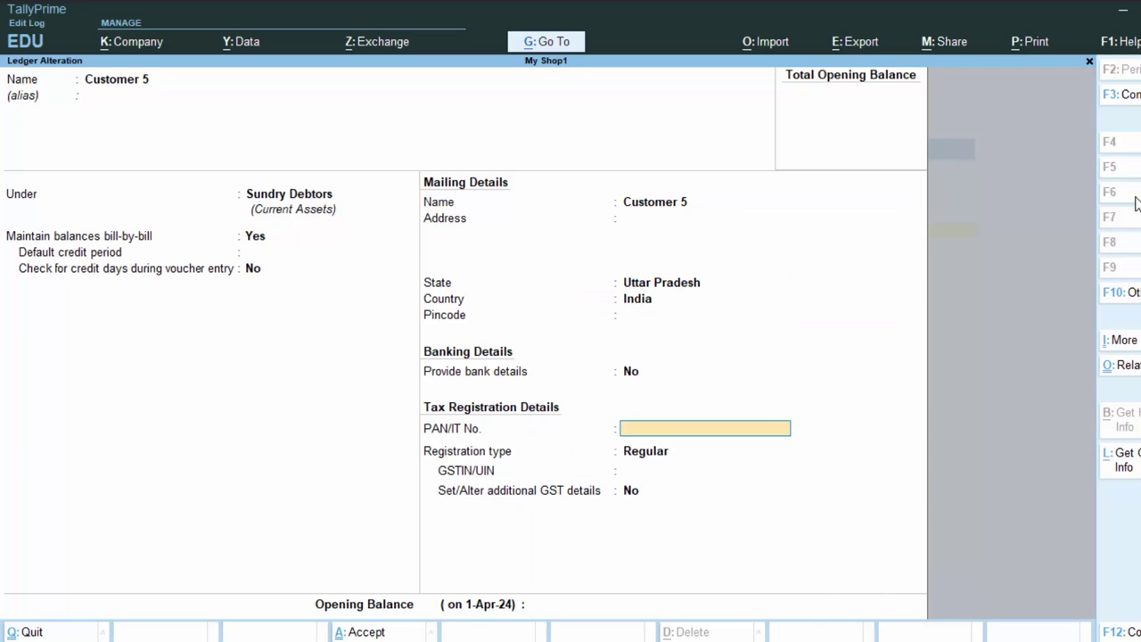
pyautogui.press('Return')
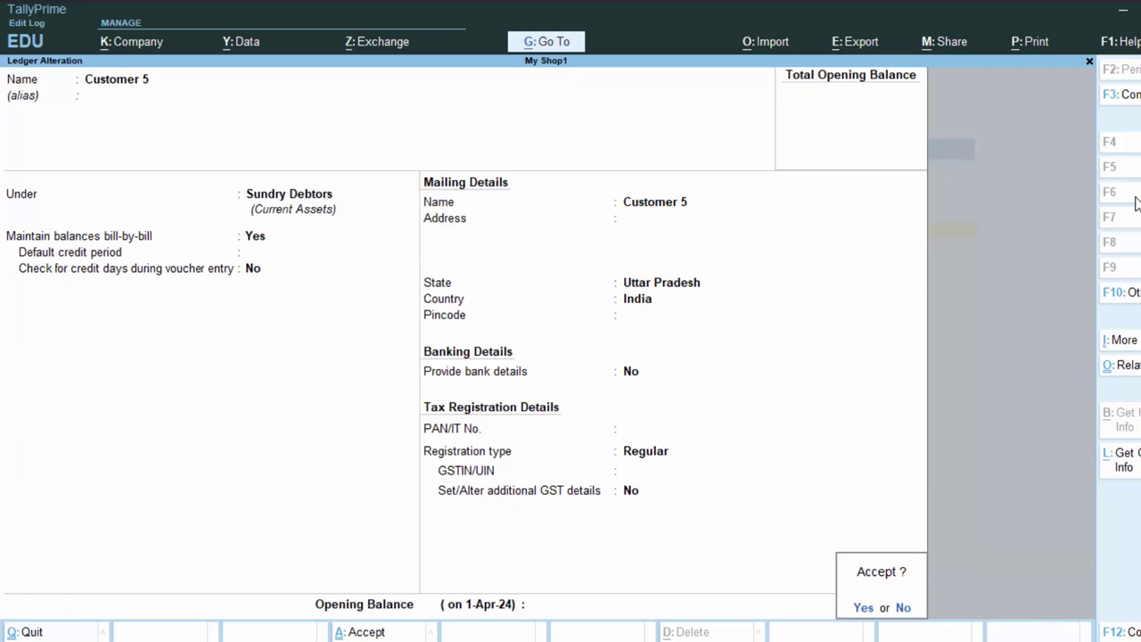
pyautogui.press('Return')
pyautogui.press('Escape')
pyautogui.press('Escape')
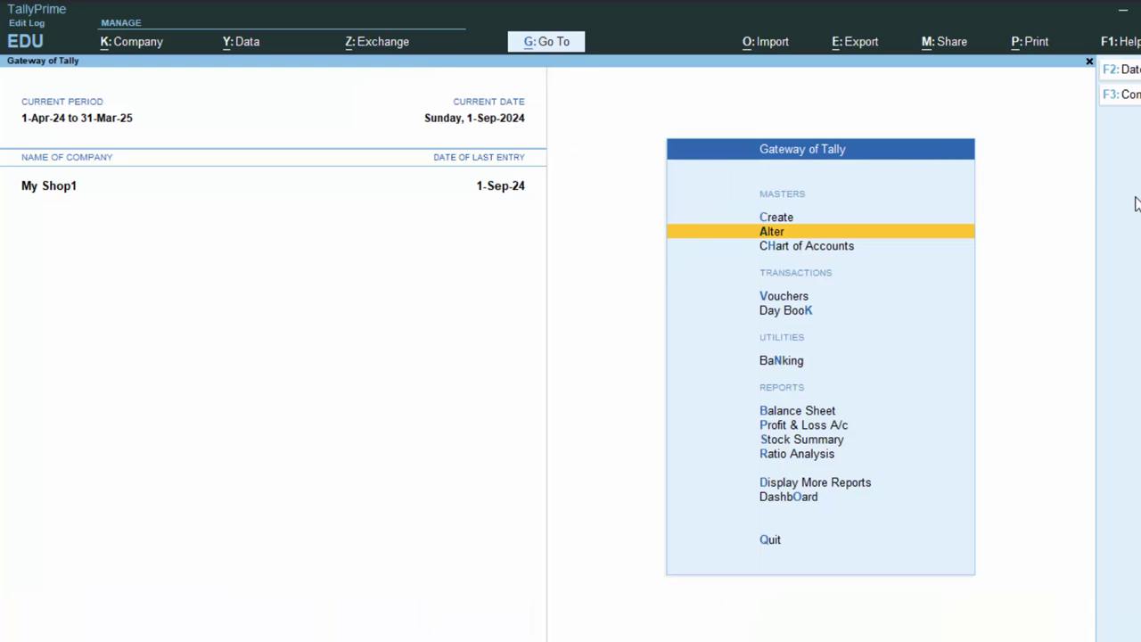
# Delete the Customer 5 sales voucher from the Day Book and return to the Gateway of Tally.
pyautogui.press('k')
pyautogui.press('Down')
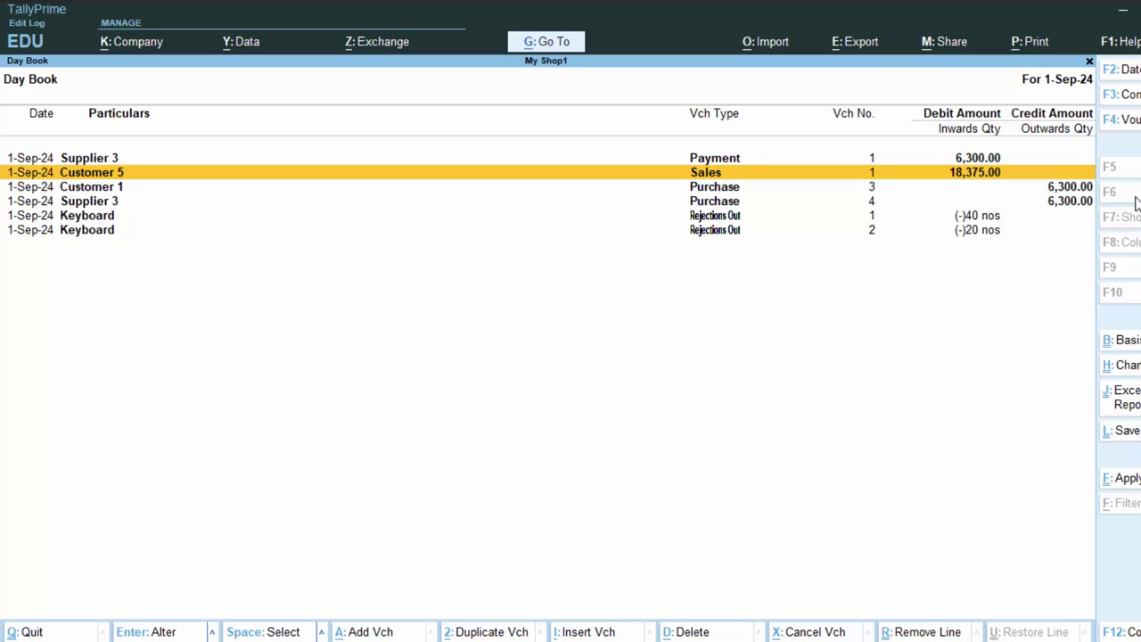
pyautogui.press('Return')
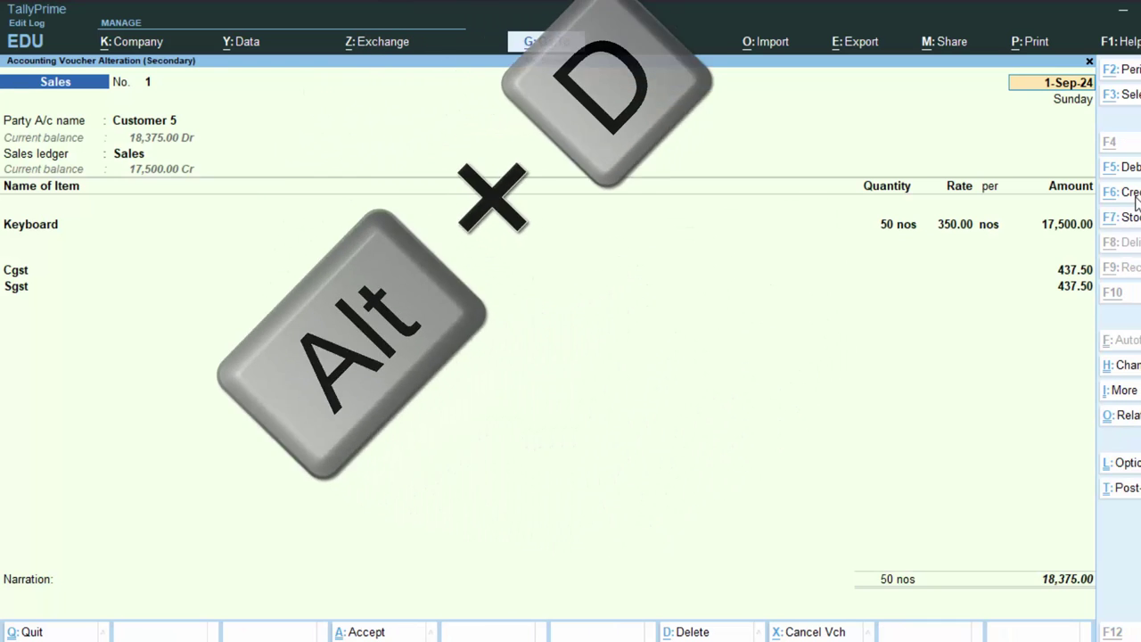
pyautogui.hotkey('alt', 'd')
pyautogui.press('y')
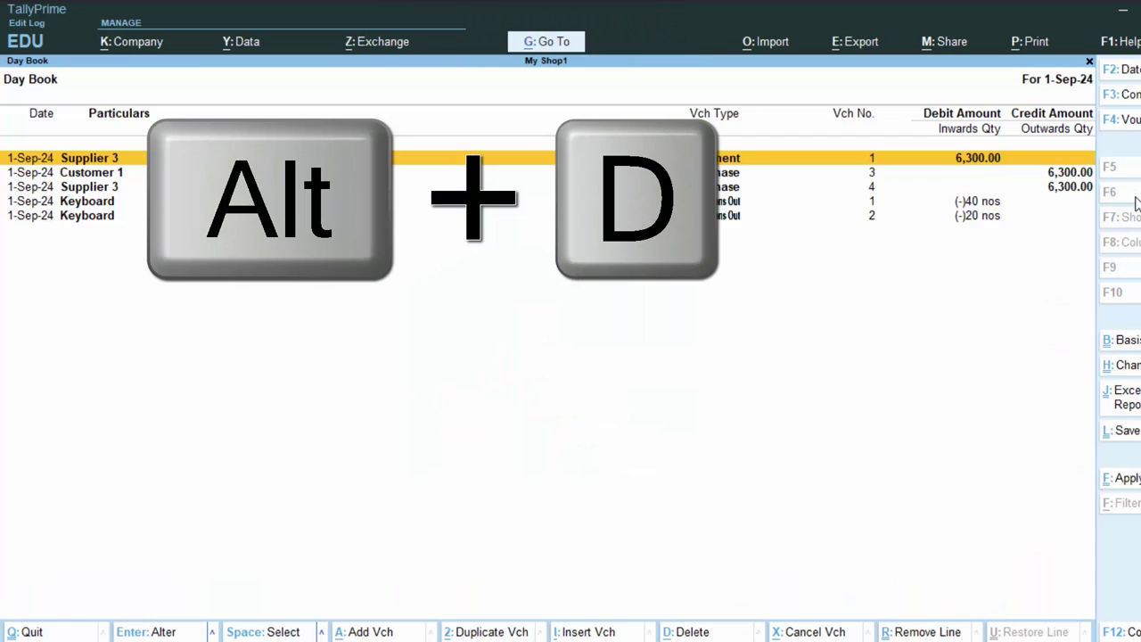
pyautogui.press('Escape')
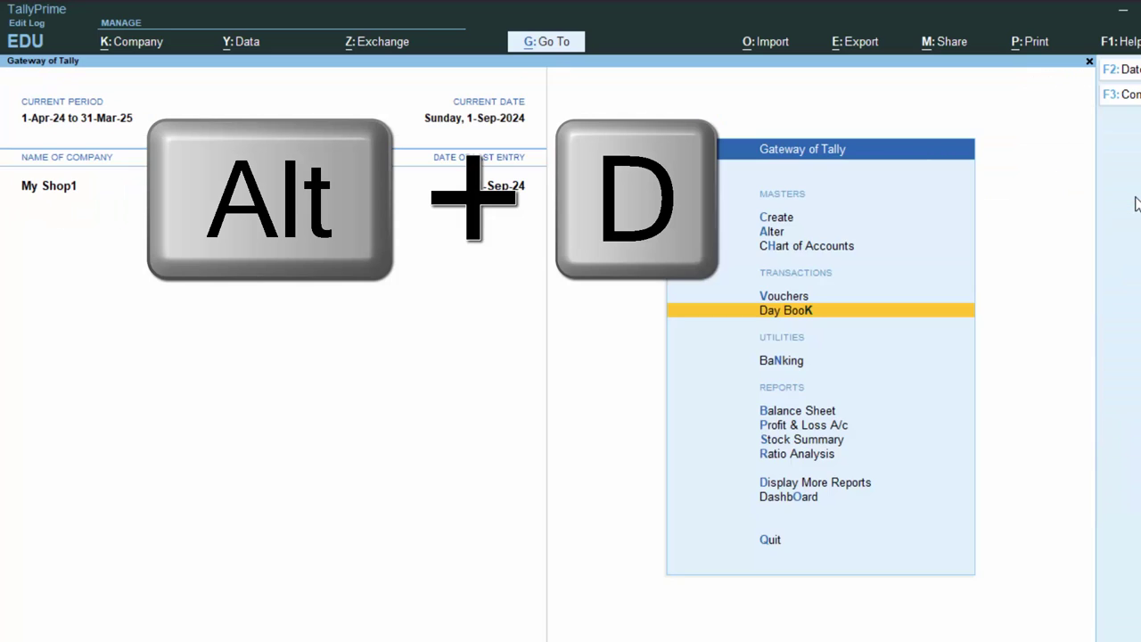
pyautogui.press('Escape')
pyautogui.press('n')
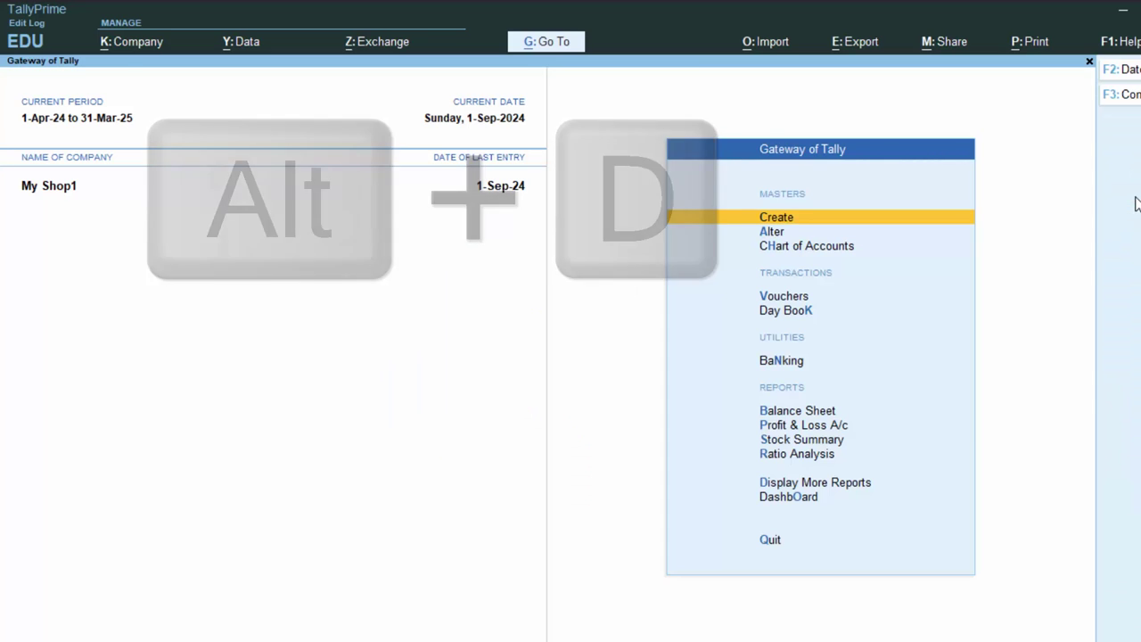
# Start a new sales voucher with Customer 5 as the party account.
pyautogui.press('v')
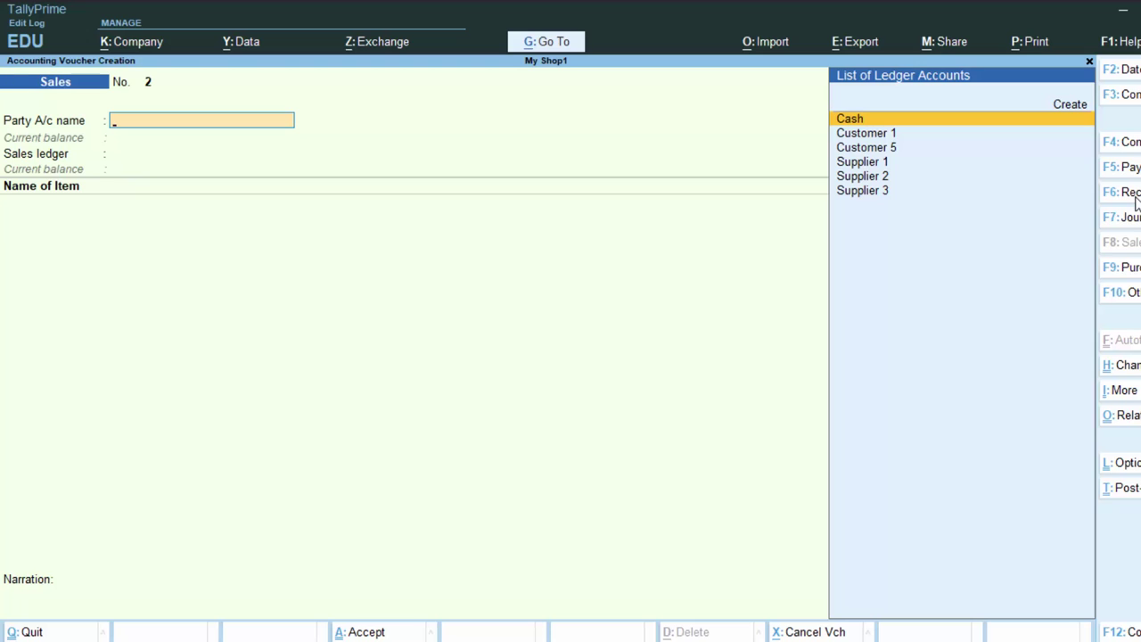
pyautogui.press('Down')
pyautogui.press('Down')
pyautogui.press('Return')
# Leave the dispatch details blank, accept the party details with Uttar Pradesh as place of supply, and choose the Sales ledger.
pyautogui.press('Return')
pyautogui.press('Return')
pyautogui.press('Return')
pyautogui.press('Return')
pyautogui.press('Return')
pyautogui.press('Return')
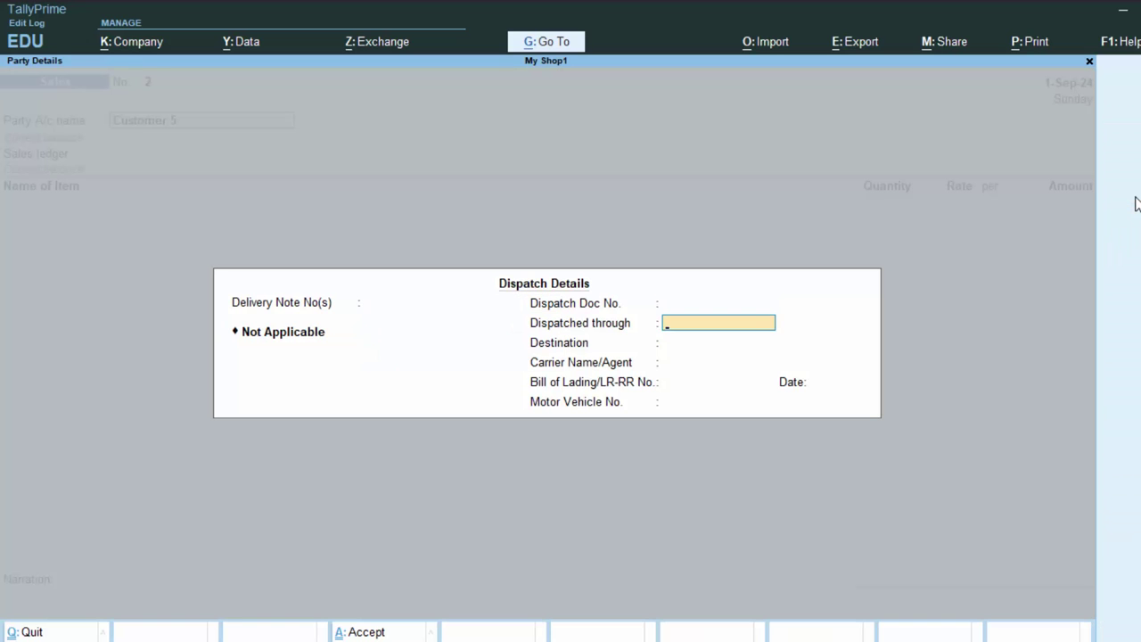
pyautogui.press('Return')
pyautogui.press('Return')
pyautogui.press('Return')
pyautogui.press('Return')
pyautogui.press('Return')
pyautogui.press('Return')
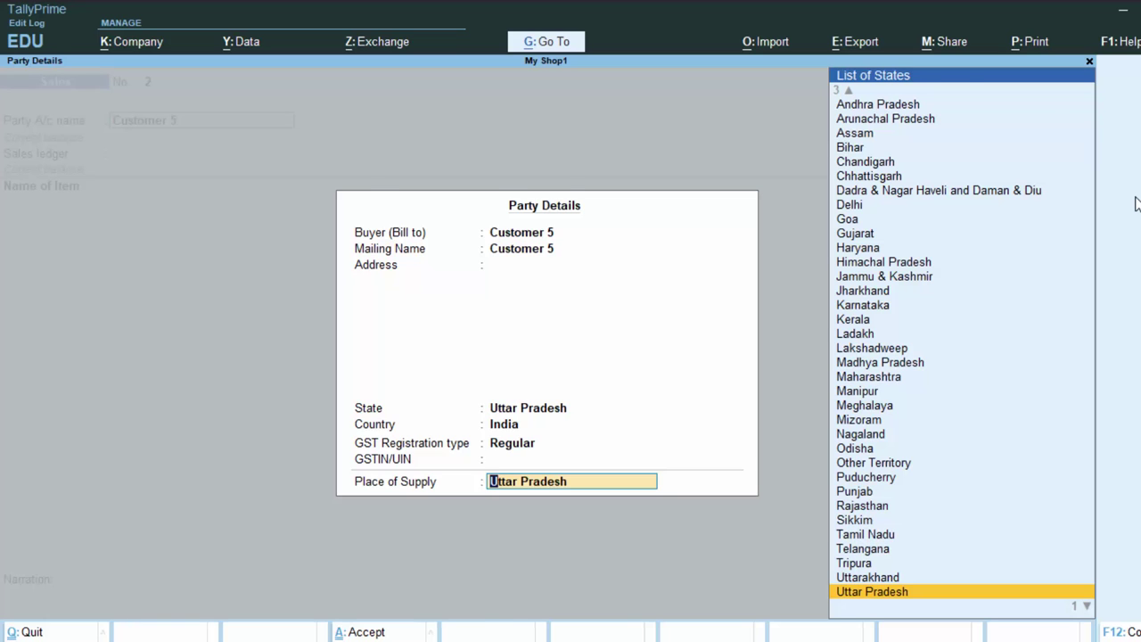
pyautogui.press('Return')
pyautogui.press('Return')
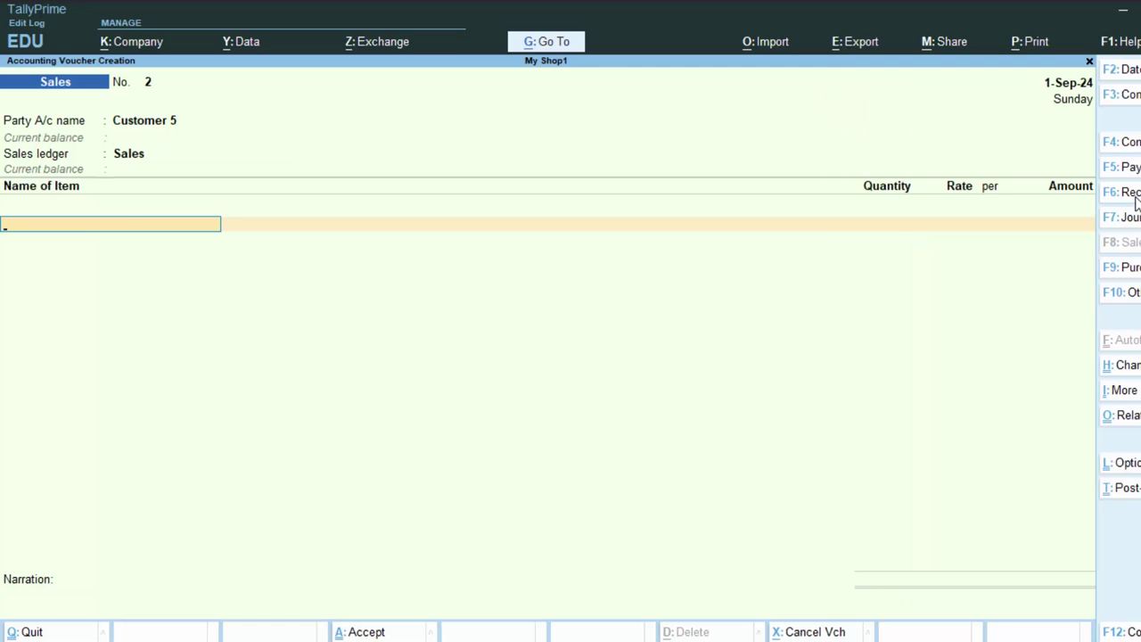
# Add 50 nos of Keyboard at a rate of 350 with tracking number Not Applicable, and end the item allocation.
pyautogui.write('k')
pyautogui.press('Return')
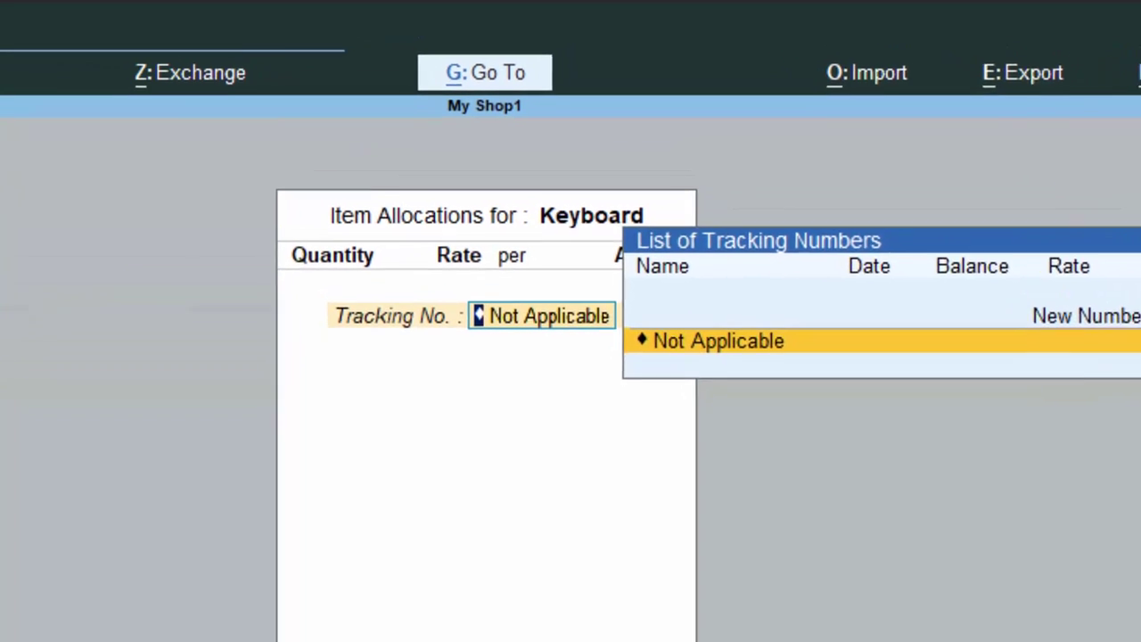
pyautogui.press('Return')
pyautogui.write('50')
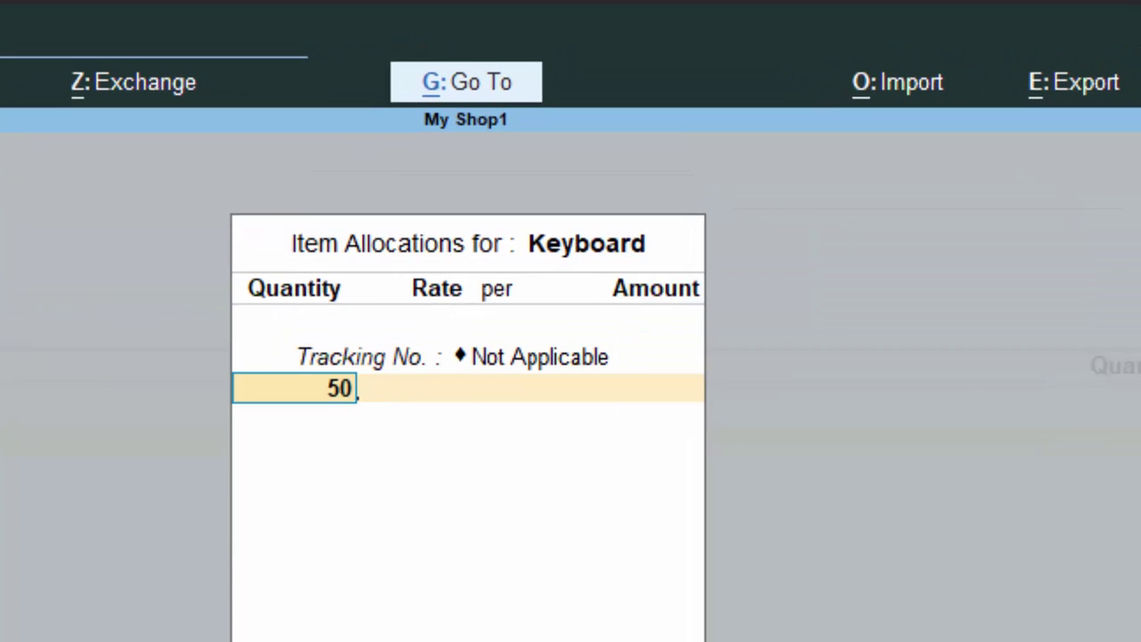
pyautogui.press('Return')
pyautogui.write('35')
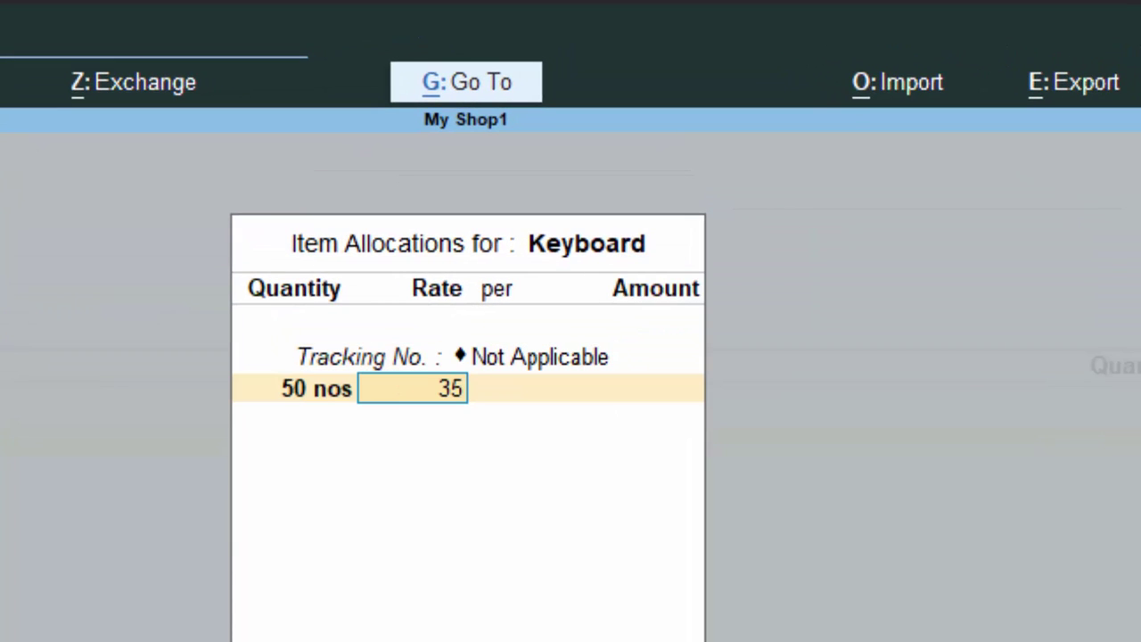
pyautogui.write('0')
pyautogui.press('Return')
pyautogui.press('Return')
pyautogui.press('Return')
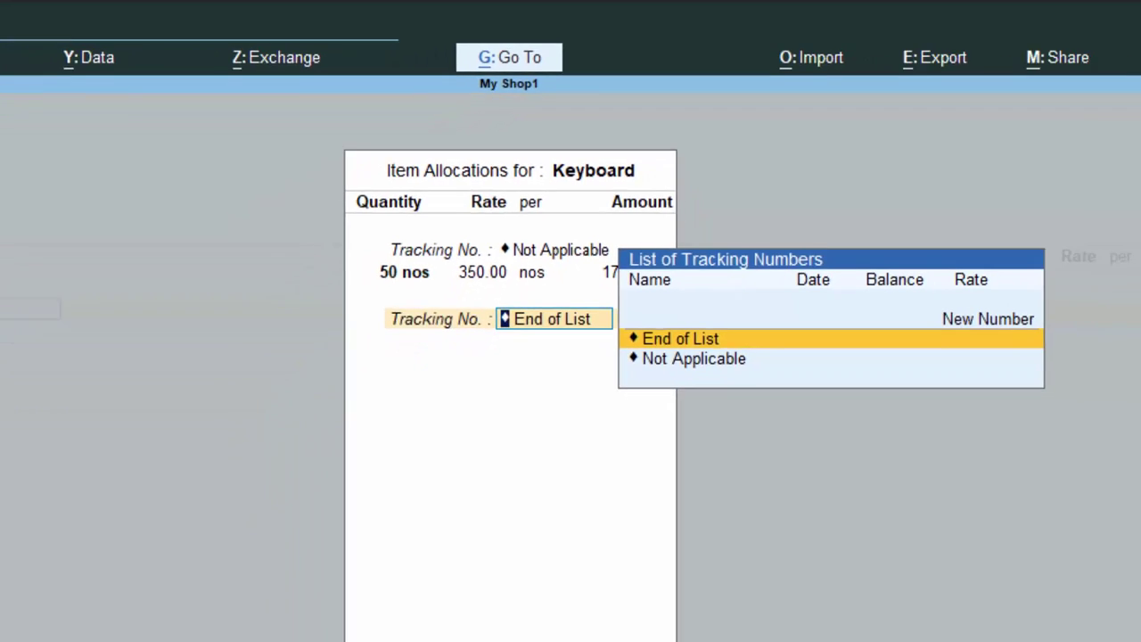
pyautogui.press('Return')
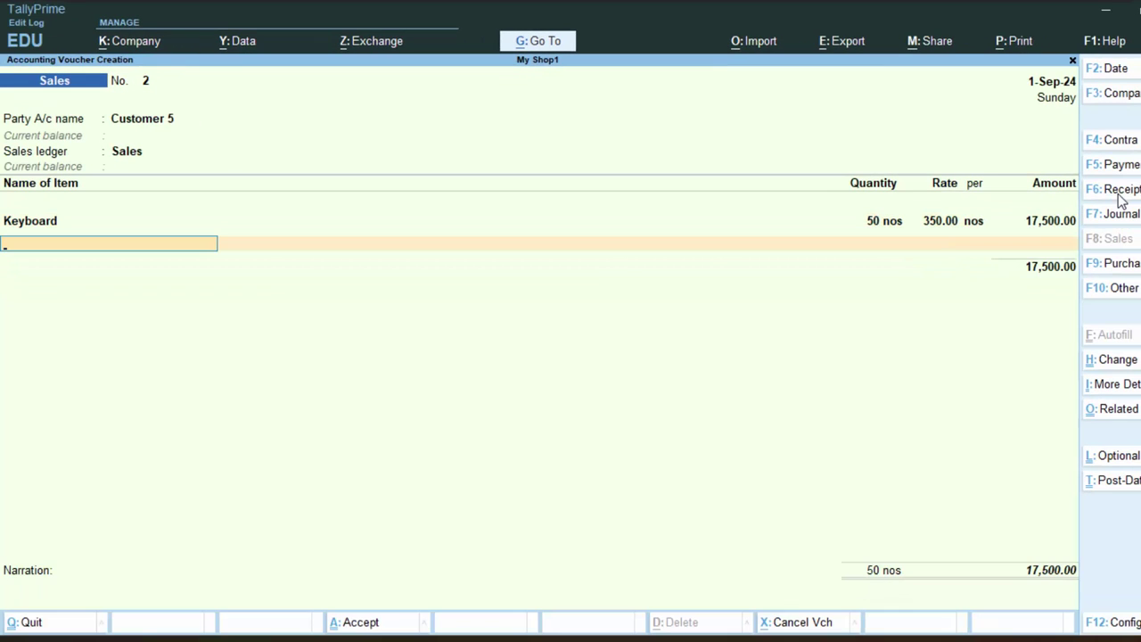
# Add the Cgst and Sgst ledgers to the new Customer 5 sale and end the ledger list.
pyautogui.write('c')
pyautogui.press('Return')
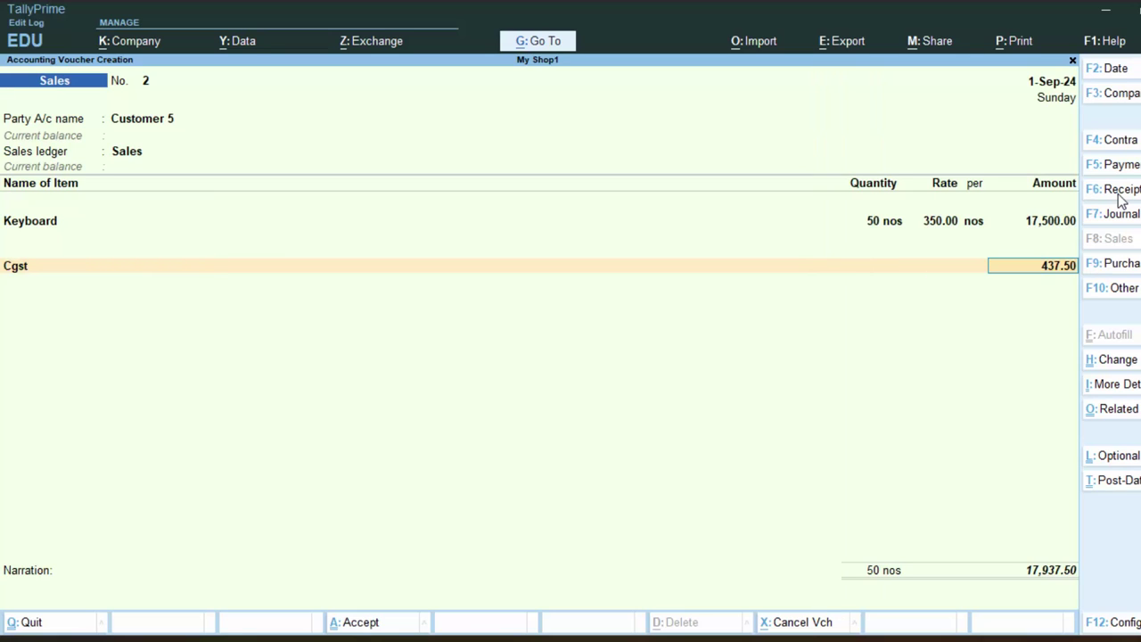
pyautogui.press('Return')
pyautogui.write('s')
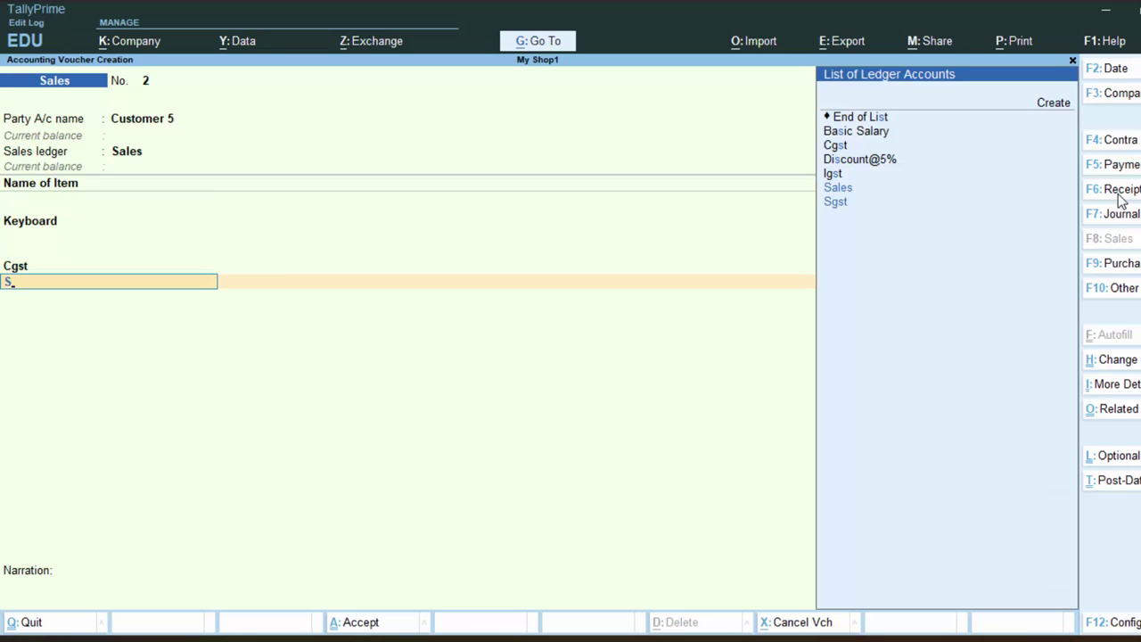
pyautogui.press('Down')
pyautogui.press('Return')
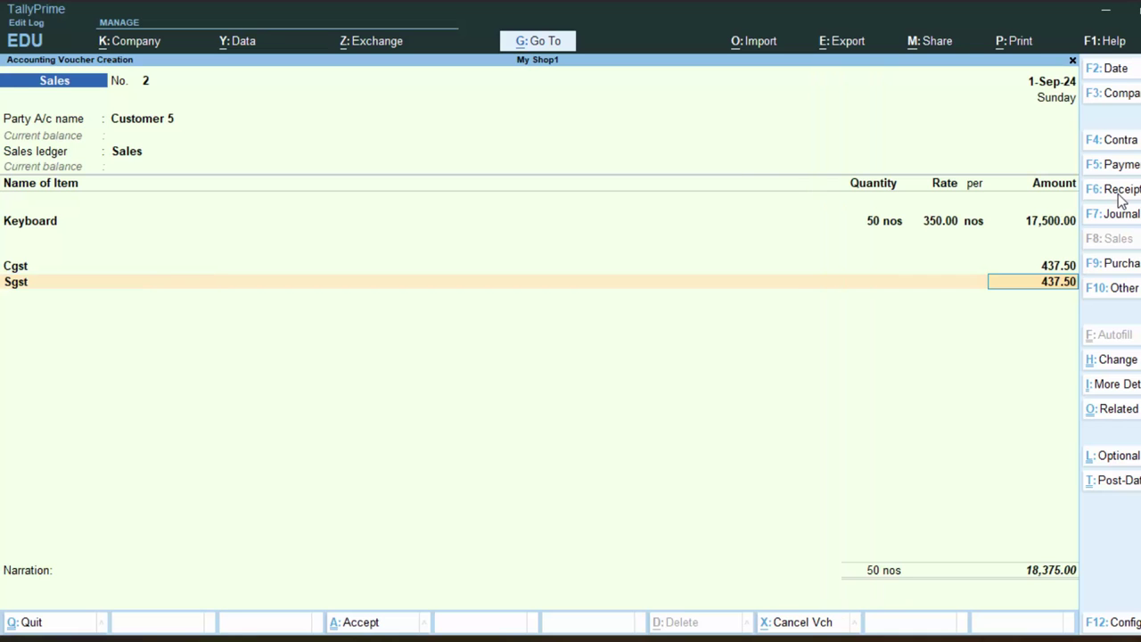
pyautogui.press('Return')
pyautogui.press('Return')
# Allocate Customer 5's 18,375.00 Dr as a New Ref named 2 in the bill-wise details, and save the sales voucher.
pyautogui.press('Return')
pyautogui.press('Return')
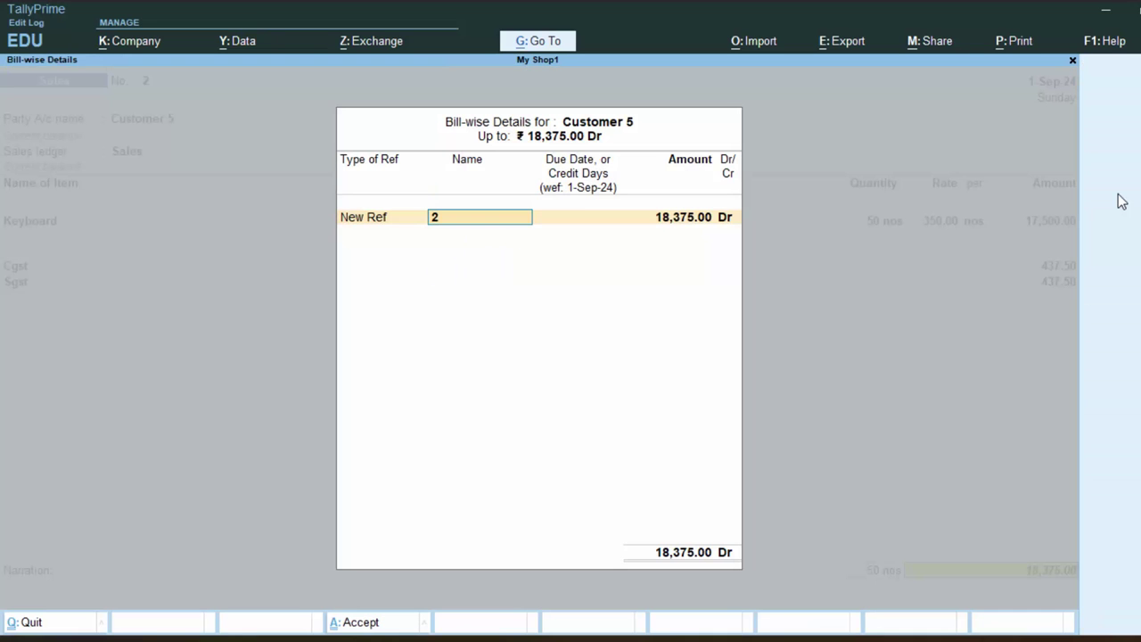
pyautogui.press('BackSpace')
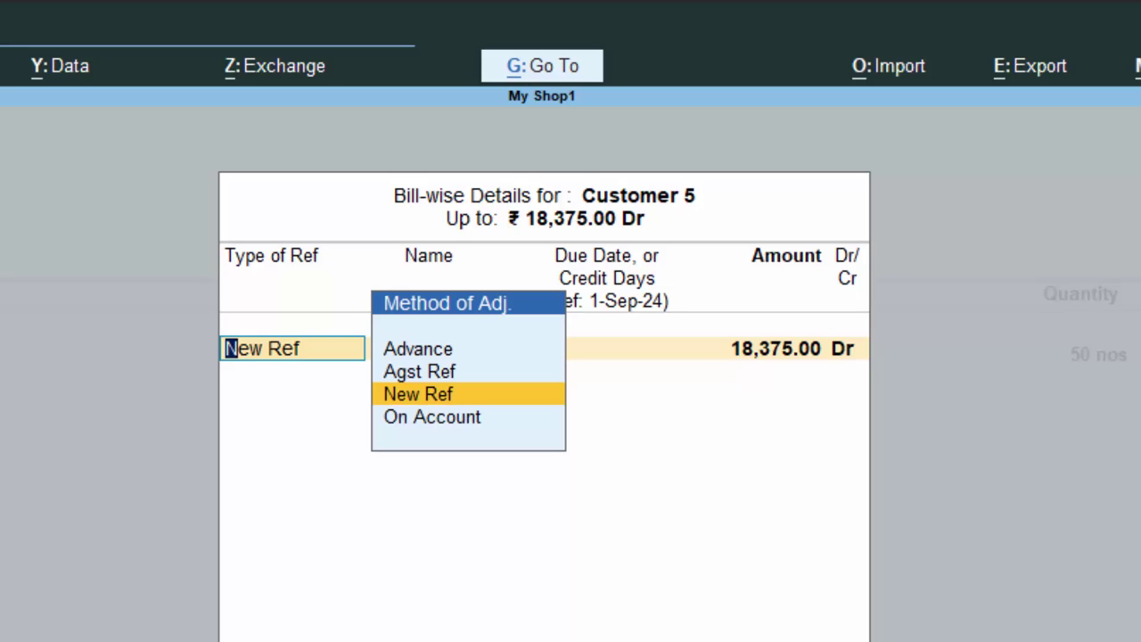
pyautogui.press('Return')
pyautogui.press('Return')
pyautogui.press('Return')
pyautogui.press('Return')
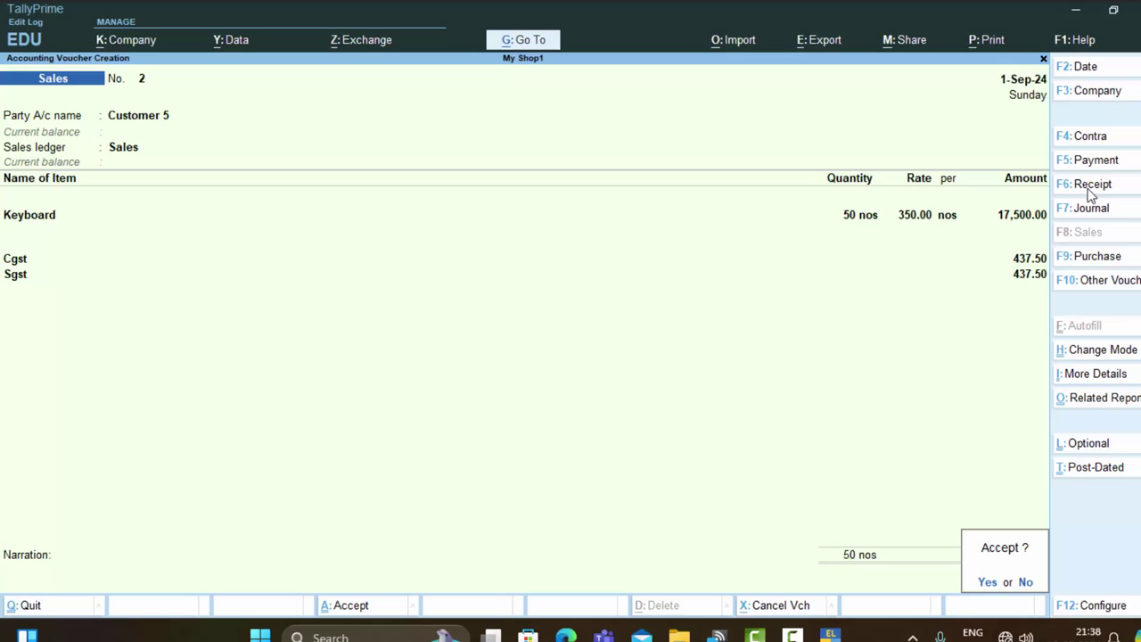
pyautogui.press('Return')
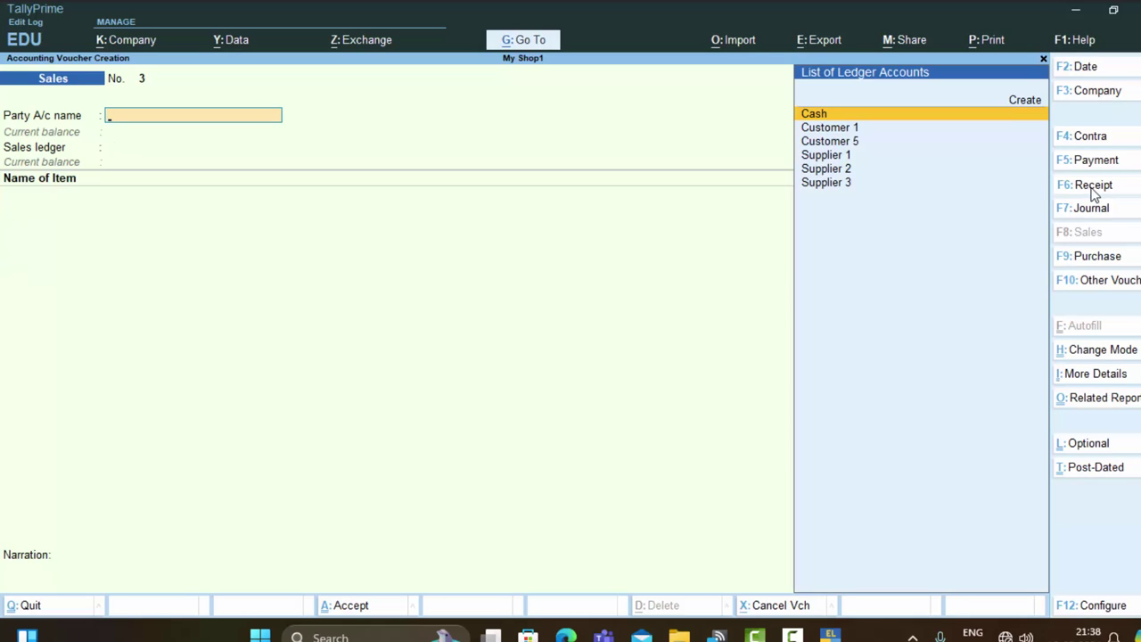
# Start a receipt voucher and credit Customer 5 with 18,000.00.
pyautogui.click(1091, 194)
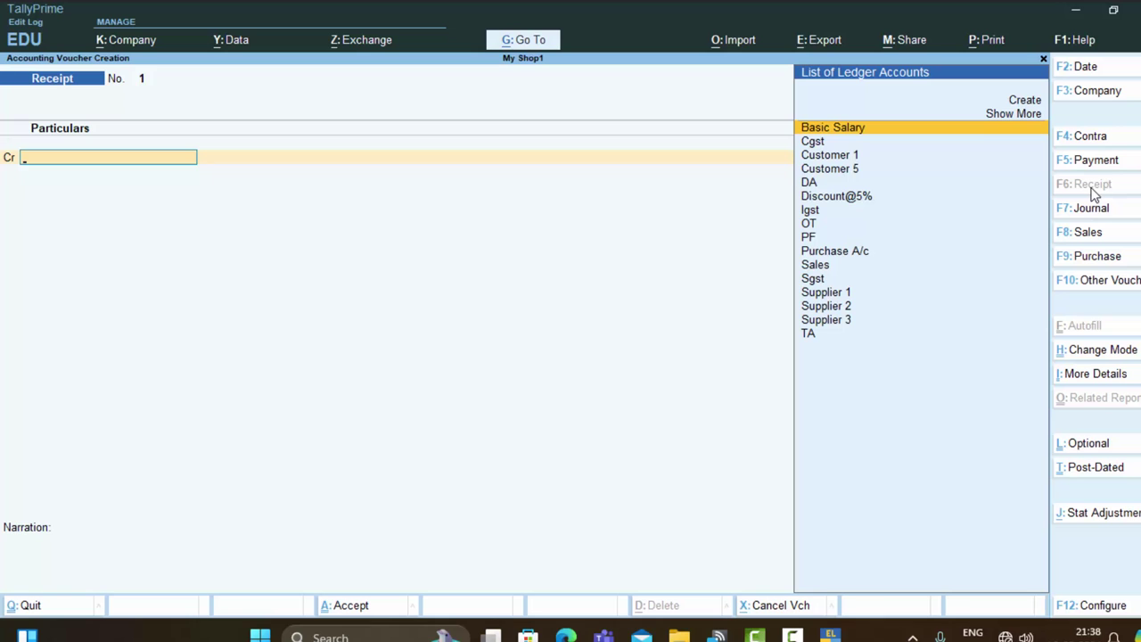
pyautogui.press('Down')
pyautogui.press('Down')
pyautogui.press('Down')
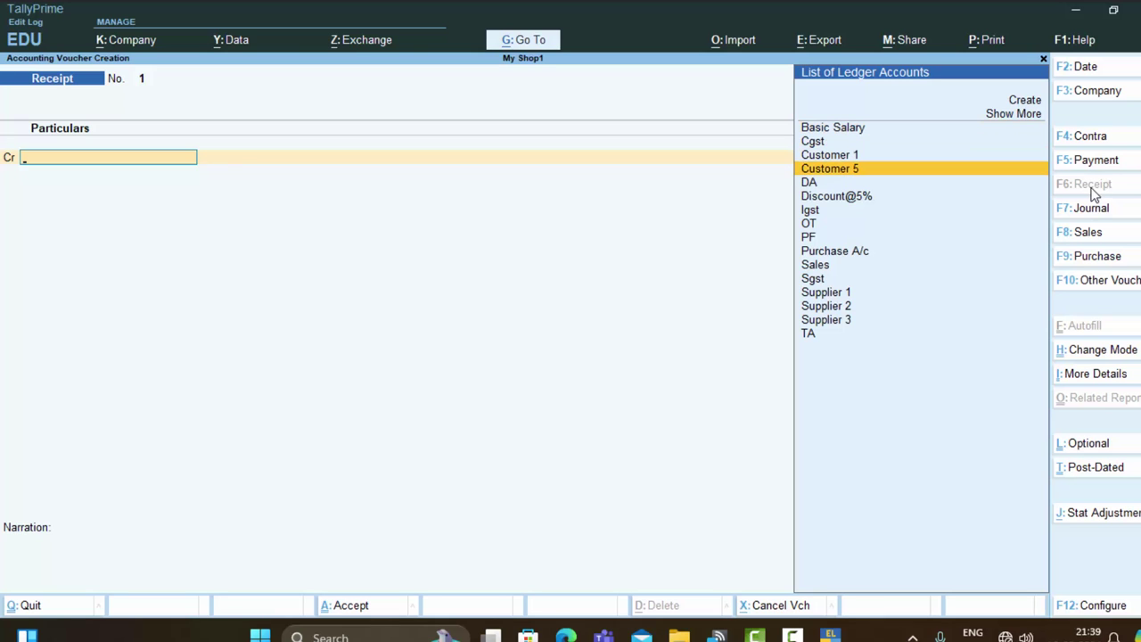
pyautogui.press('Return')
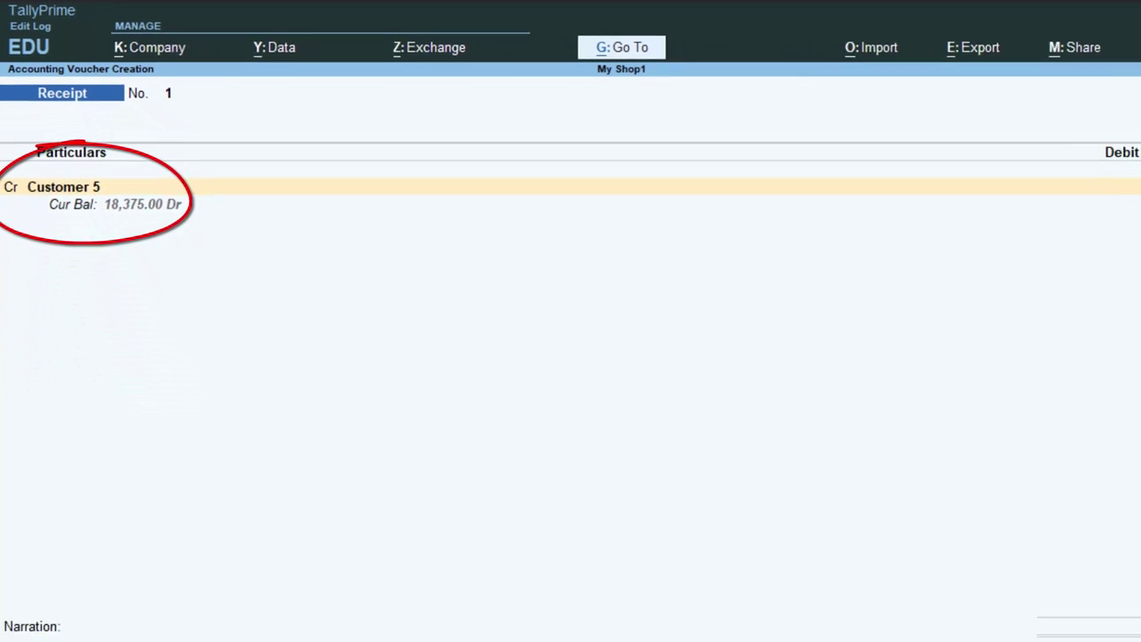
pyautogui.press('Return')
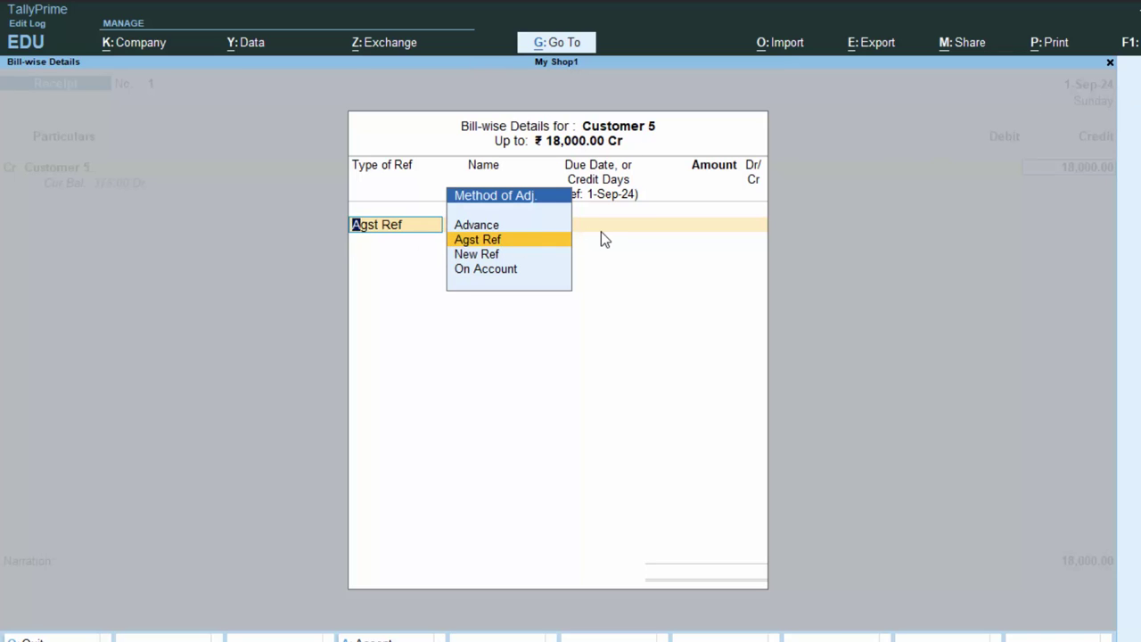
# Allocate Customer 5's 18,000.00 Cr as Agst Ref against bill 2 in the bill-wise details.
pyautogui.press('Return')
pyautogui.press('Return')
pyautogui.press('Return')
pyautogui.press('Return')
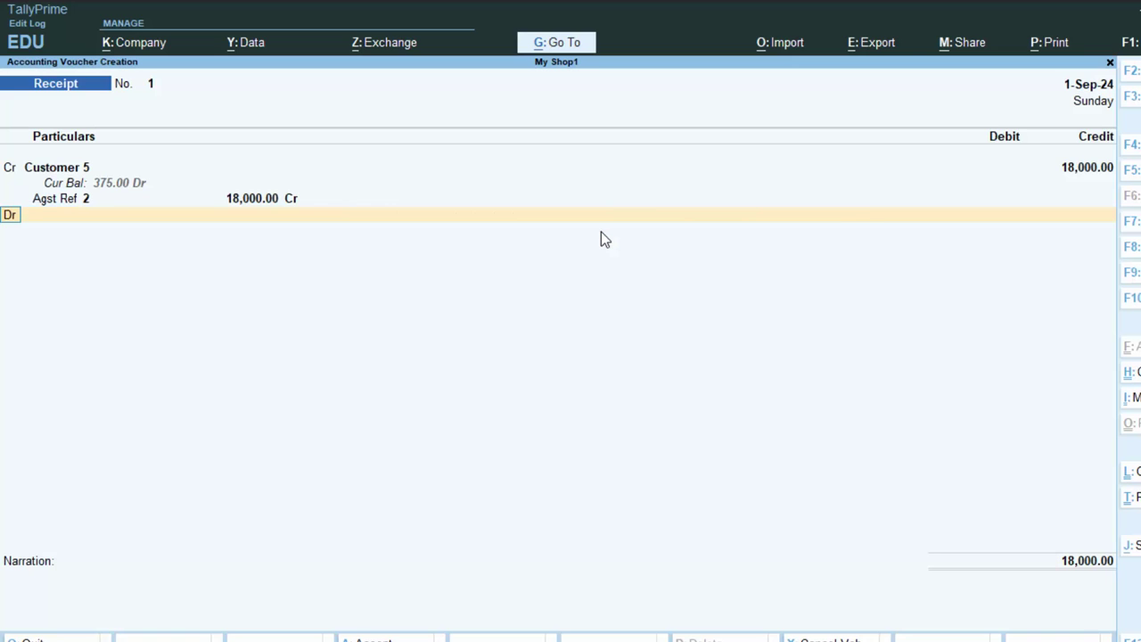
# Debit Cash with 18,000.00, leave the narration blank, and save the receipt voucher.
pyautogui.press('Return')
pyautogui.press('Down')
pyautogui.press('Return')
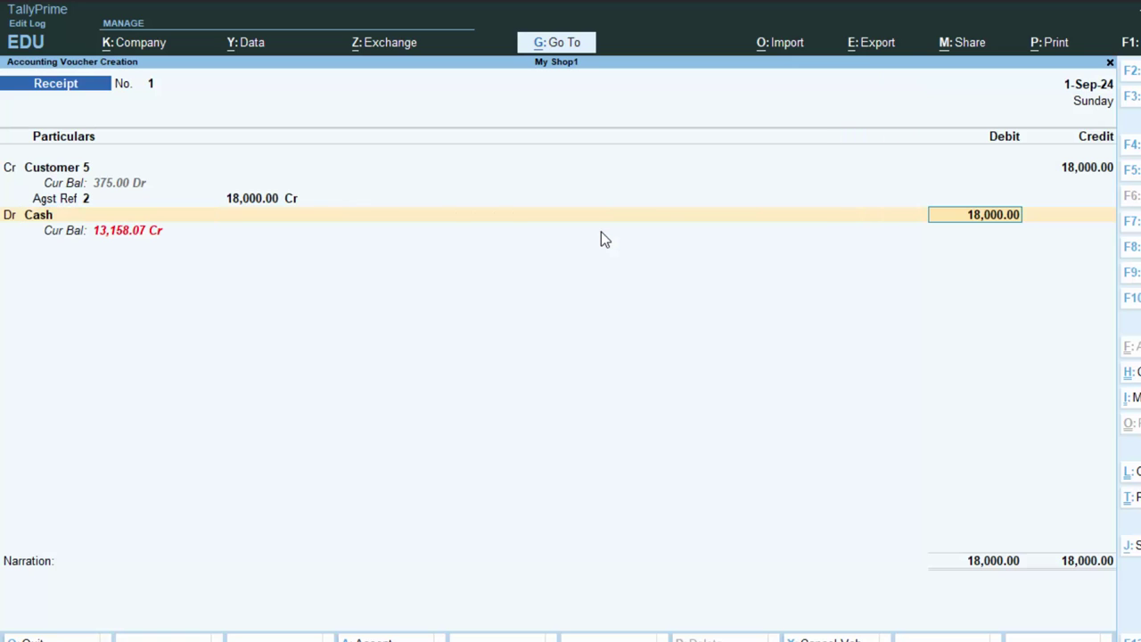
pyautogui.press('Return')
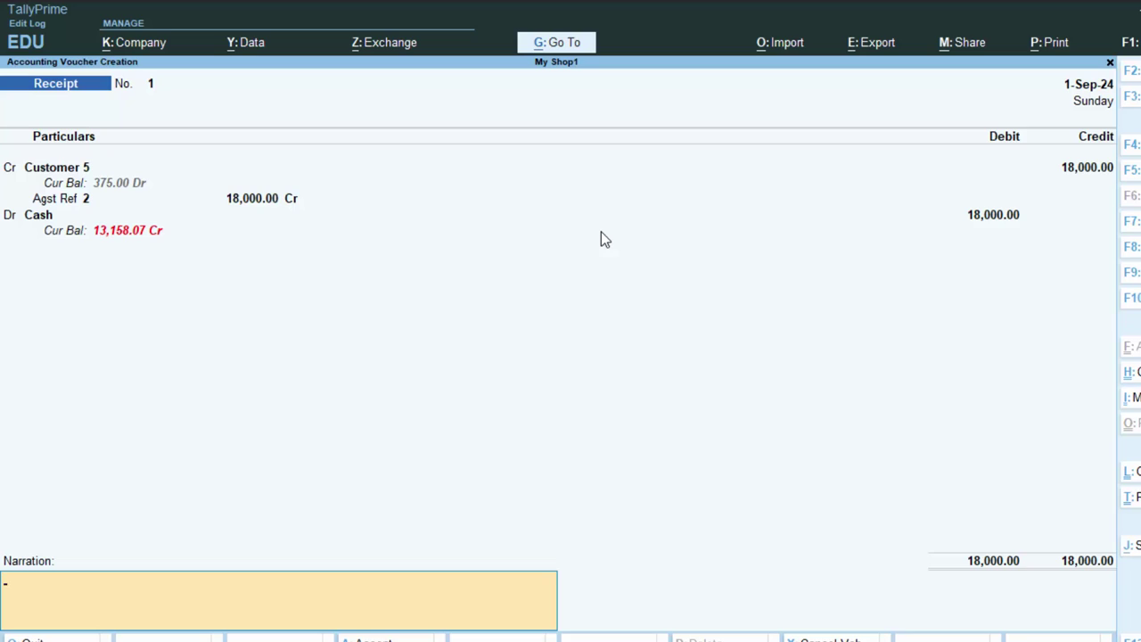
pyautogui.press('Return')
pyautogui.press('Return')
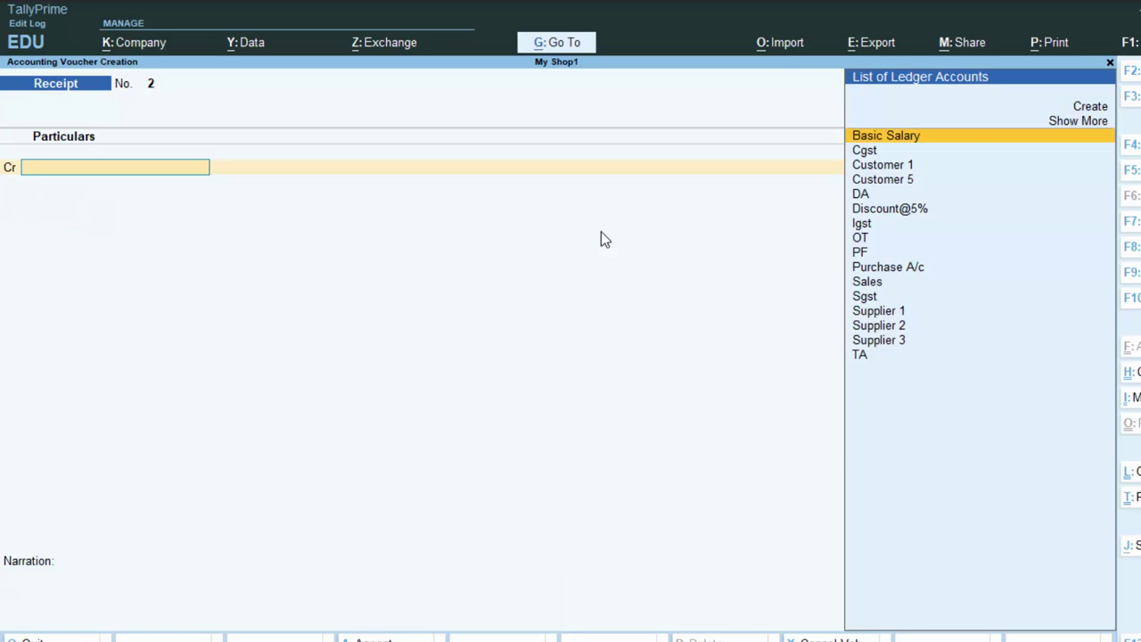